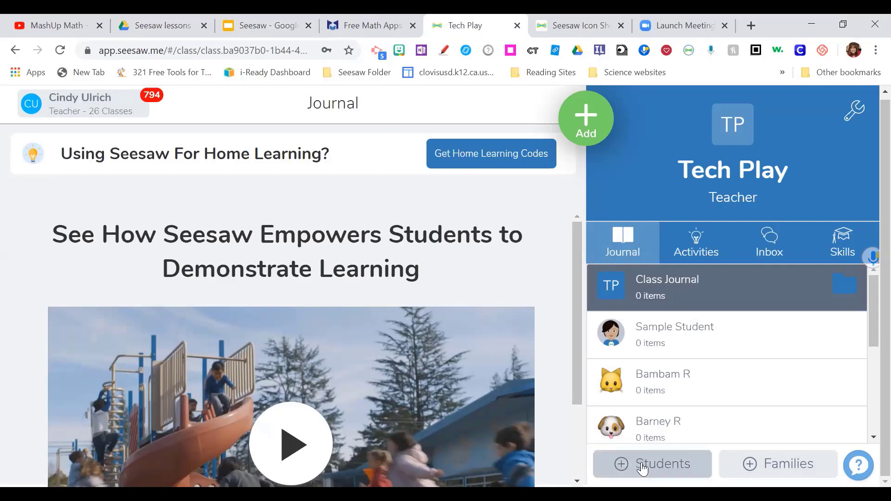
# - Display the Get Students Signed In steps with the class join code expiring May 25, 2020
pyautogui.click(643, 465)
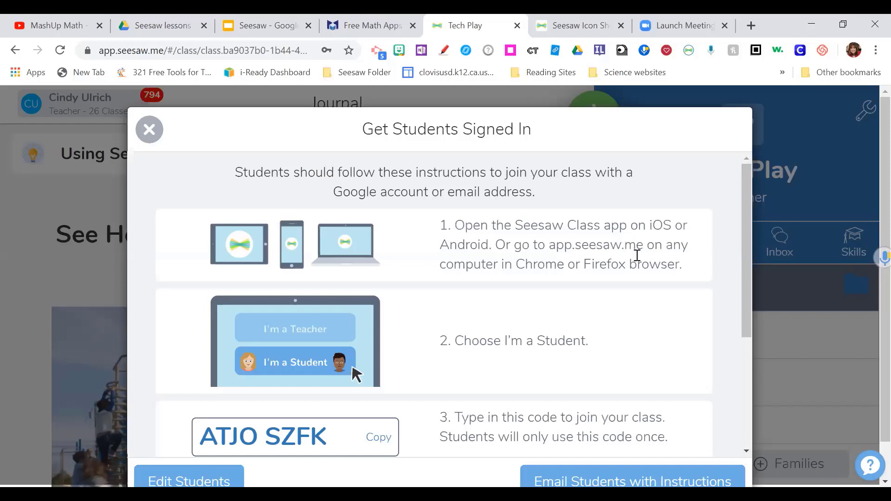
pyautogui.scroll(-1, 391, 276)
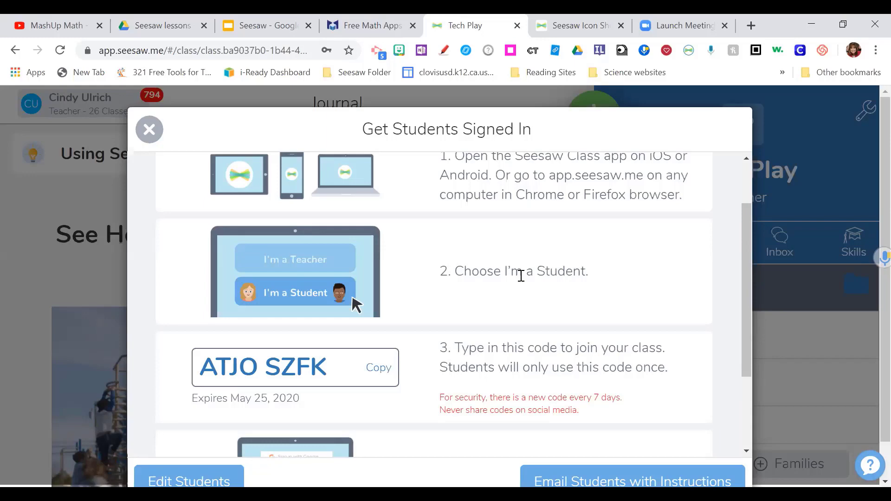
pyautogui.scroll(-1, 521, 276)
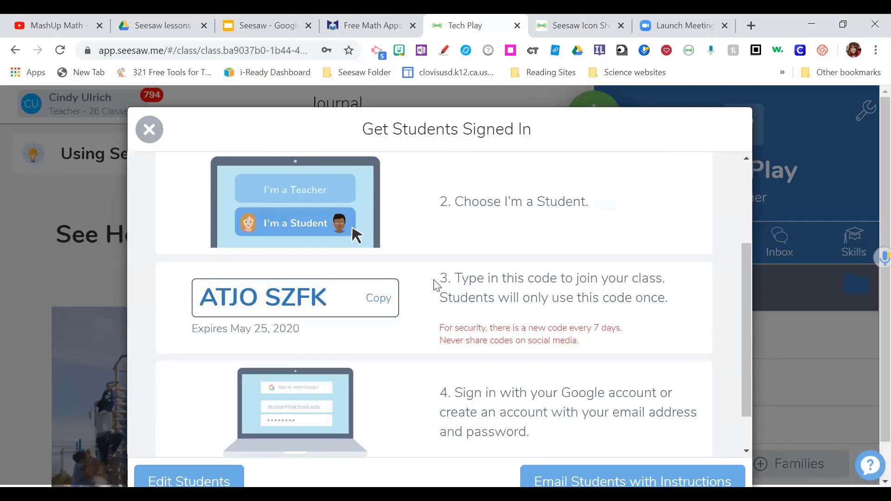
pyautogui.scroll(5, 437, 285)
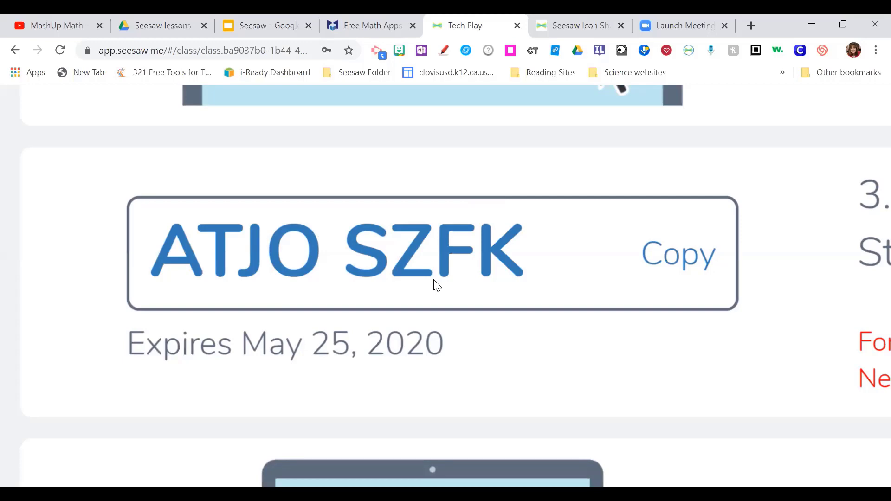
pyautogui.scroll(-5, 436, 286)
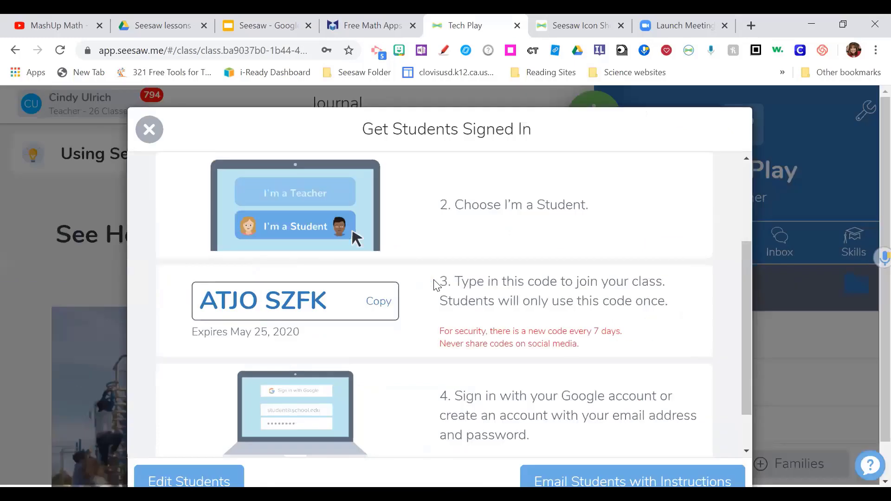
pyautogui.scroll(-2, 437, 286)
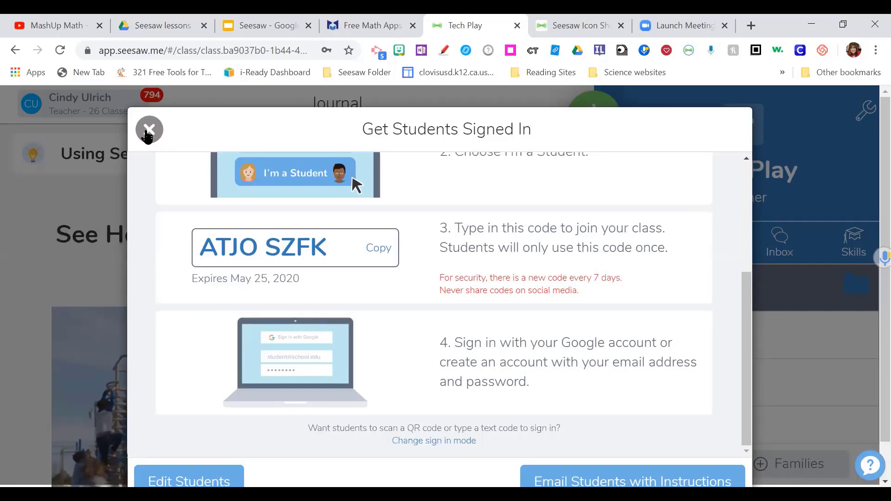
# - Close the sign-in instructions, glance at the class list and account options, then dismiss them
pyautogui.click(148, 131)
pyautogui.click(139, 105)
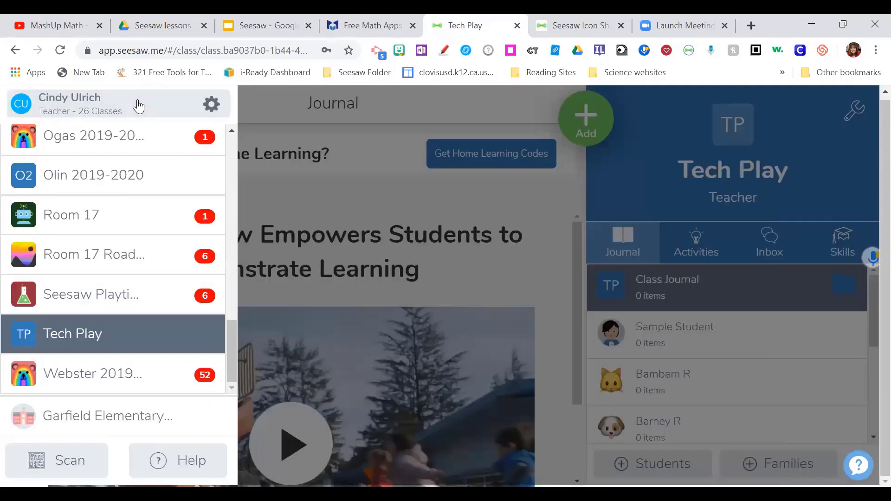
pyautogui.click(214, 109)
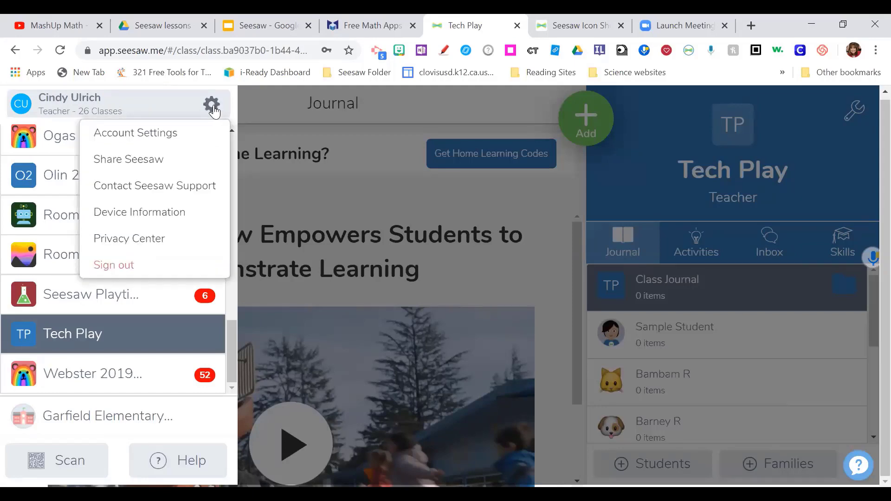
pyautogui.click(264, 169)
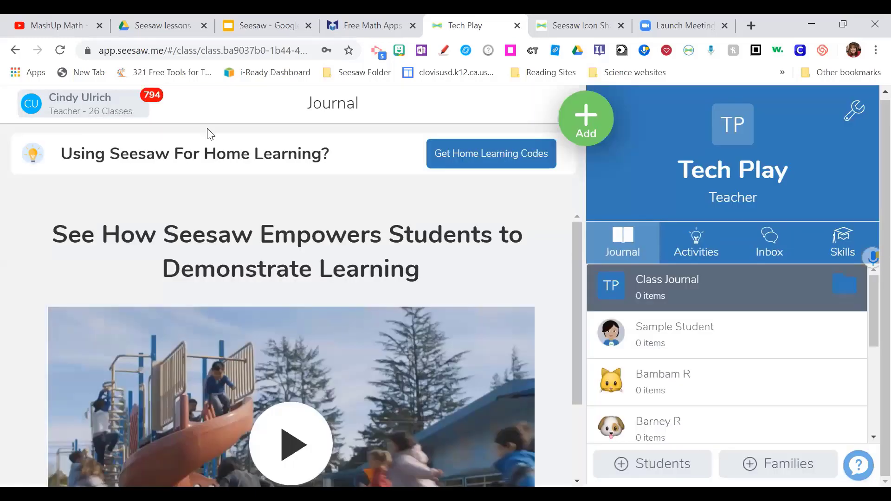
pyautogui.click(136, 110)
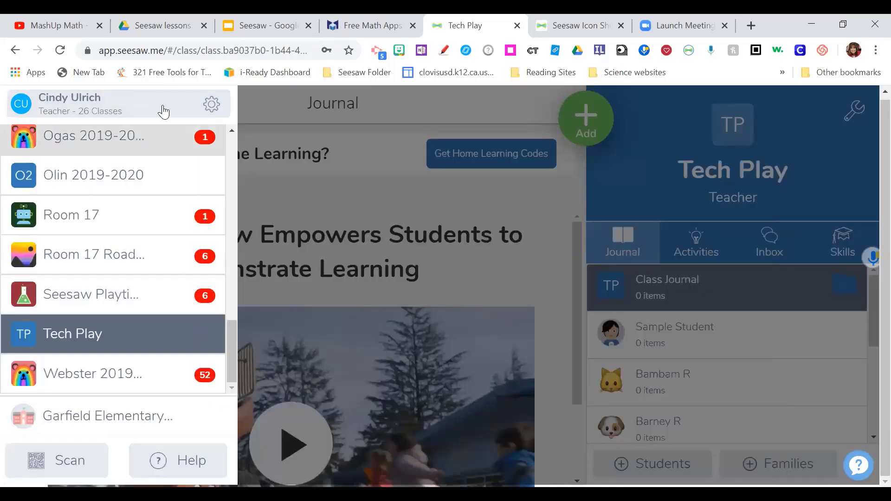
pyautogui.click(216, 115)
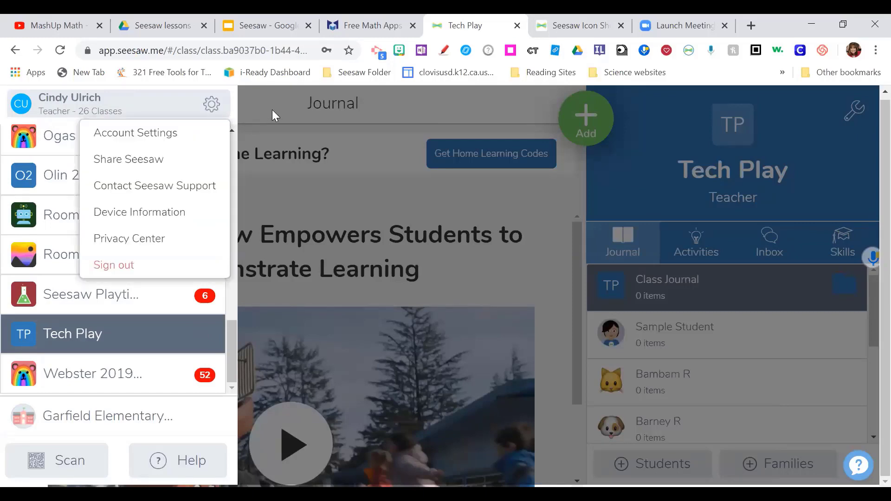
pyautogui.click(283, 163)
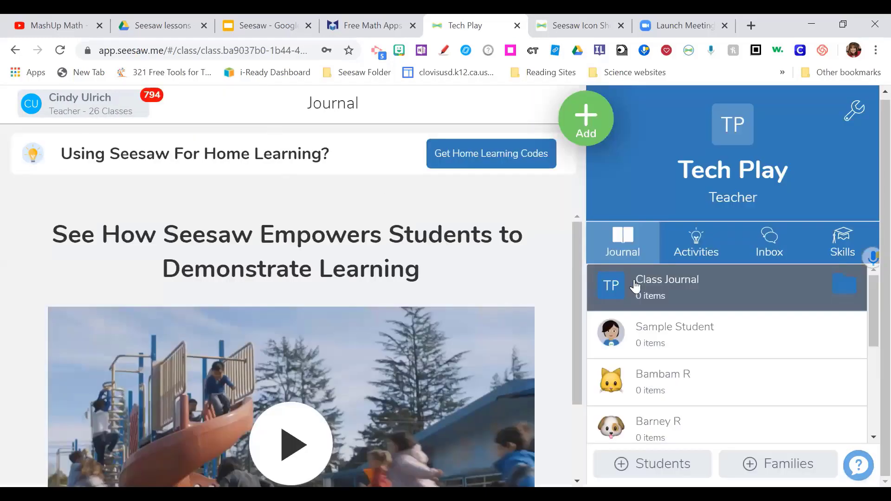
# - Reopen the sign-in instructions at the join-code and Google sign-in steps
pyautogui.scroll(-5, 711, 331)
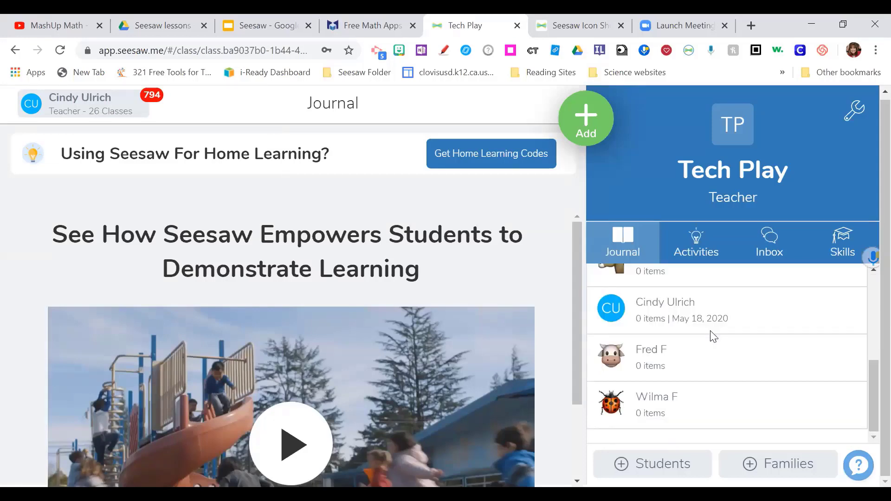
pyautogui.scroll(5, 711, 338)
pyautogui.scroll(-5, 710, 337)
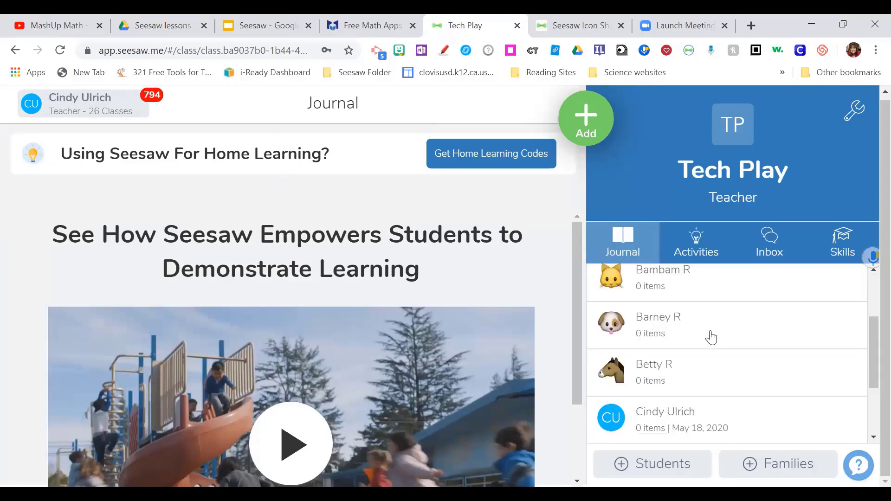
pyautogui.click(657, 463)
pyautogui.scroll(-4, 554, 329)
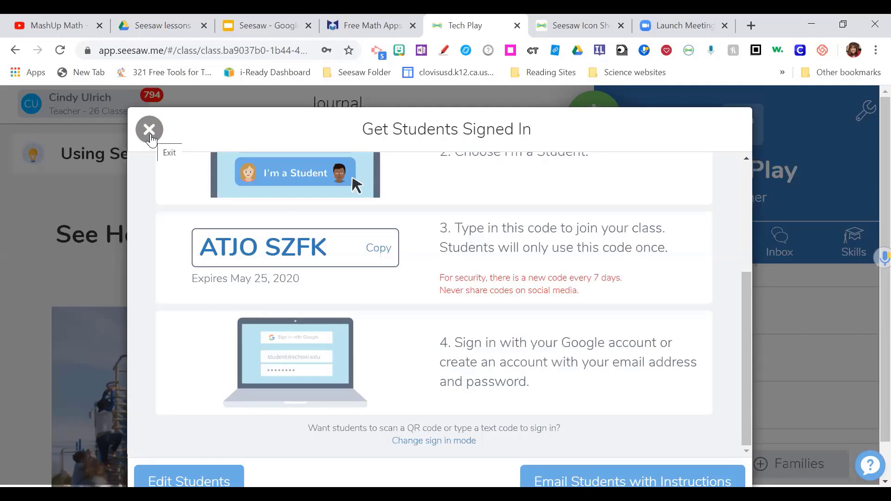
# - Close the sign-in instructions and show the teacher's account options over the class list
pyautogui.click(150, 131)
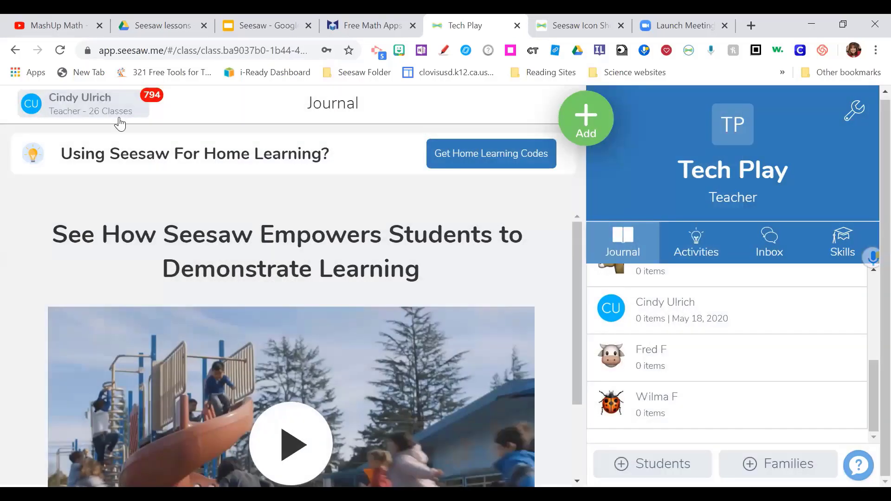
pyautogui.click(122, 114)
pyautogui.scroll(15, 176, 157)
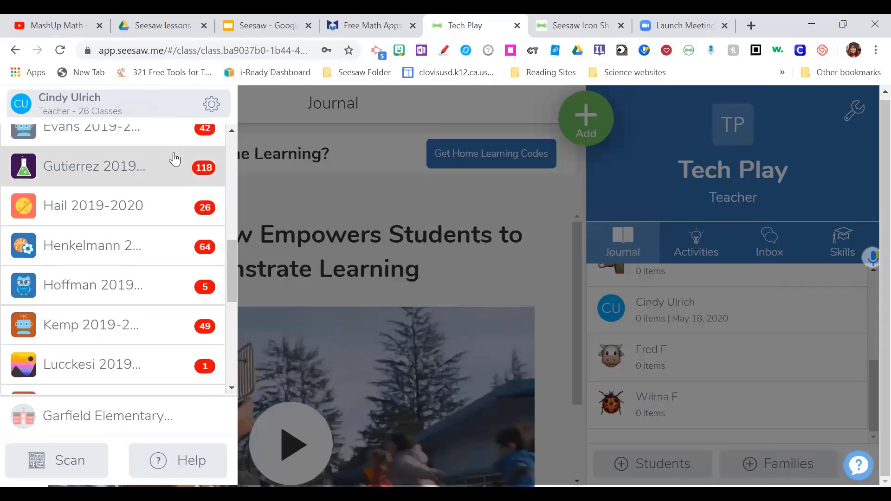
pyautogui.scroll(-15, 172, 160)
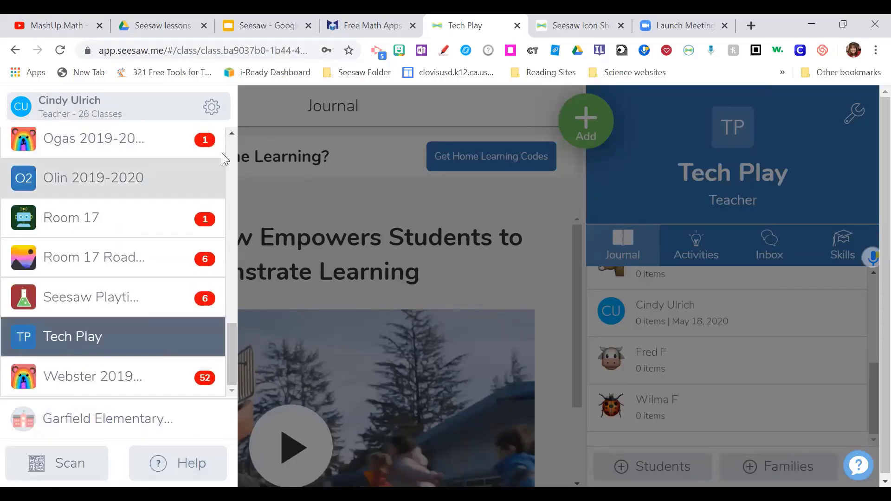
pyautogui.click(218, 110)
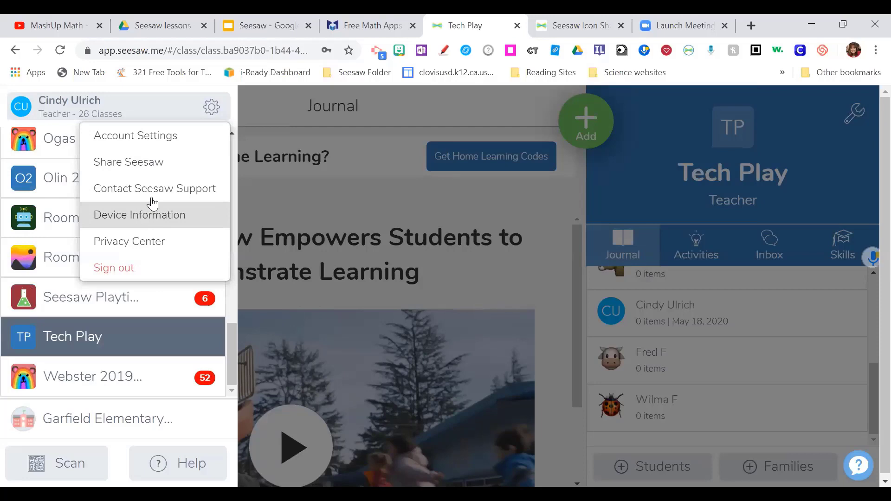
# - Look through the Account Settings profile and notification options, then close them
pyautogui.click(169, 135)
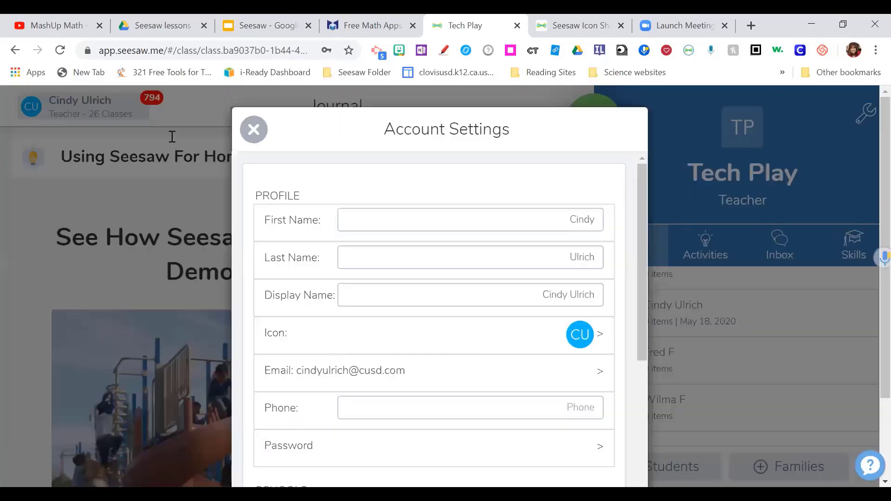
pyautogui.scroll(-5, 343, 218)
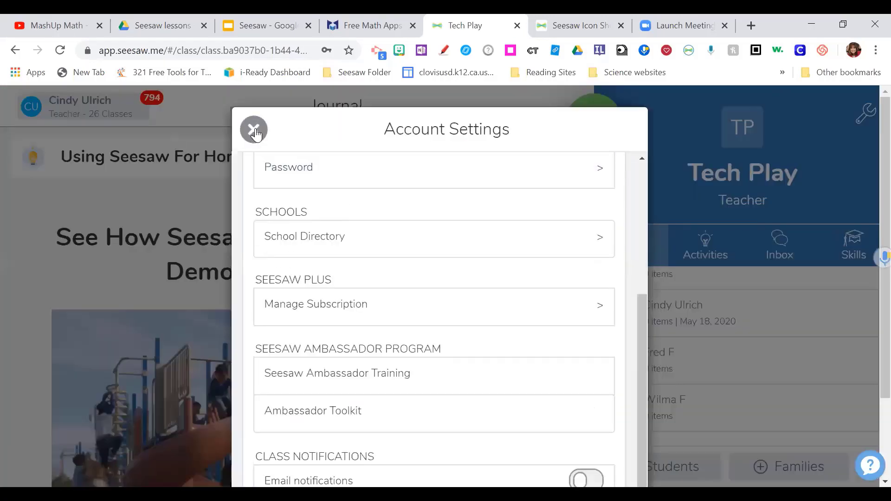
pyautogui.scroll(-3, 327, 204)
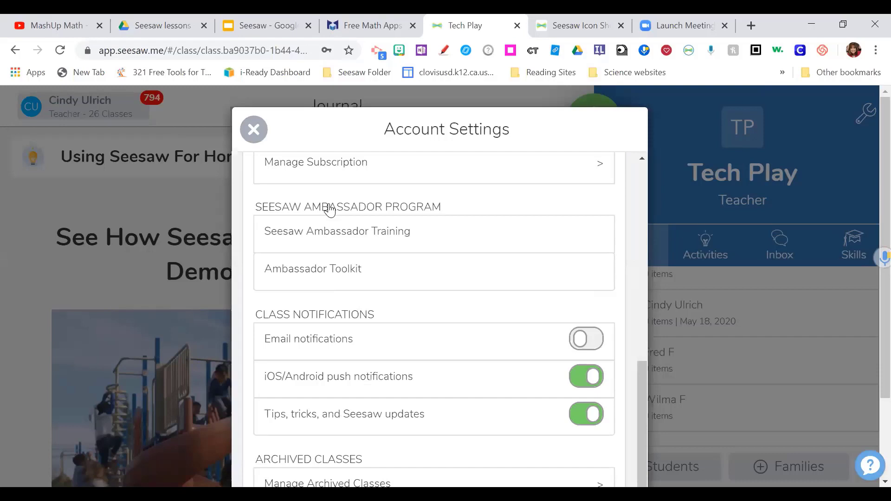
pyautogui.click(254, 129)
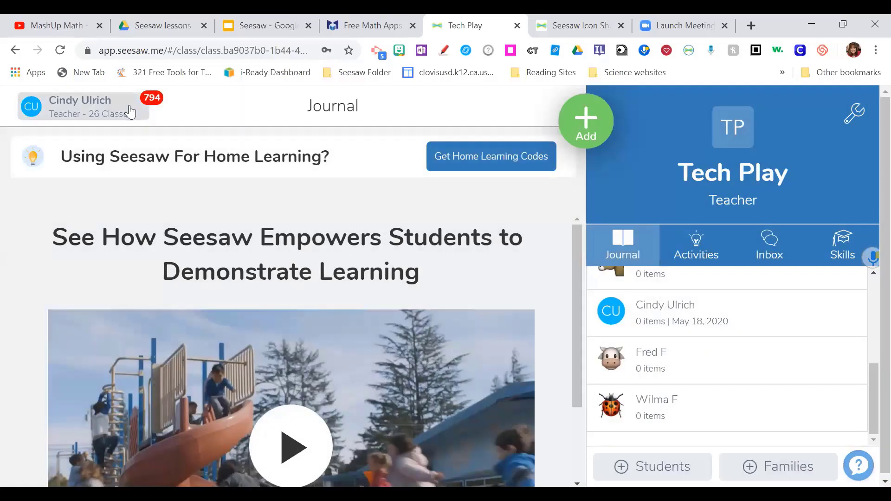
pyautogui.click(130, 108)
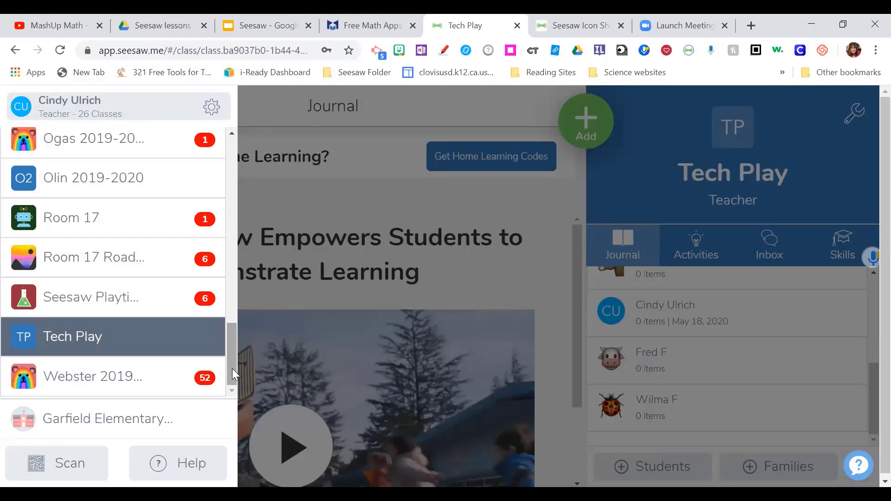
# - Scroll the class list, dismiss the account options, and return to the full Tech Play journal
pyautogui.moveTo(226, 318); pyautogui.dragTo(239, 158)
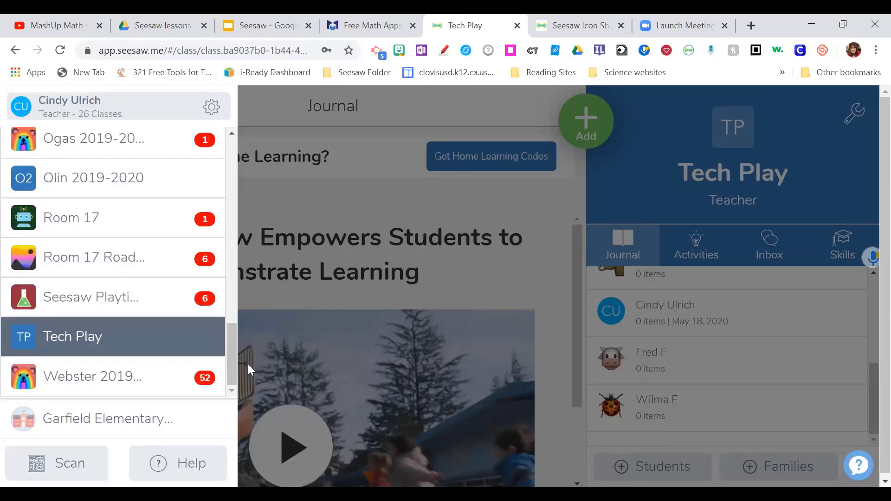
pyautogui.moveTo(234, 355); pyautogui.dragTo(255, 153)
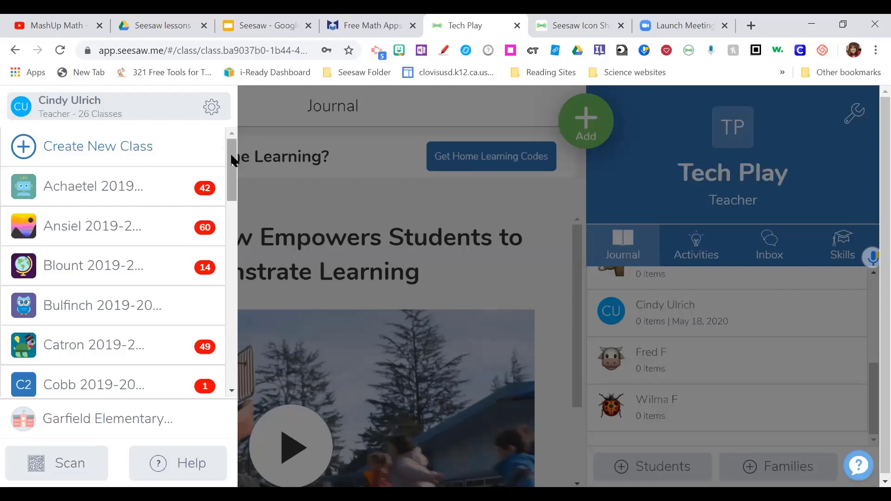
pyautogui.moveTo(230, 157); pyautogui.dragTo(236, 140)
pyautogui.click(210, 108)
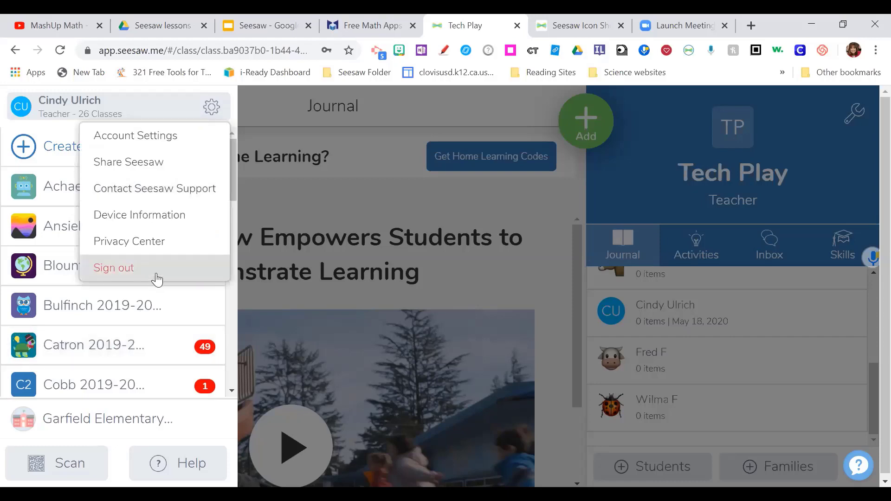
pyautogui.click(173, 110)
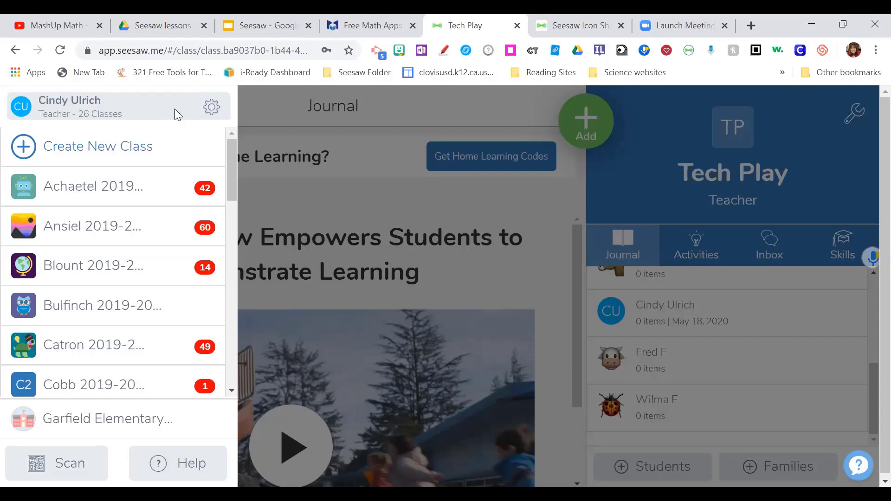
pyautogui.click(274, 108)
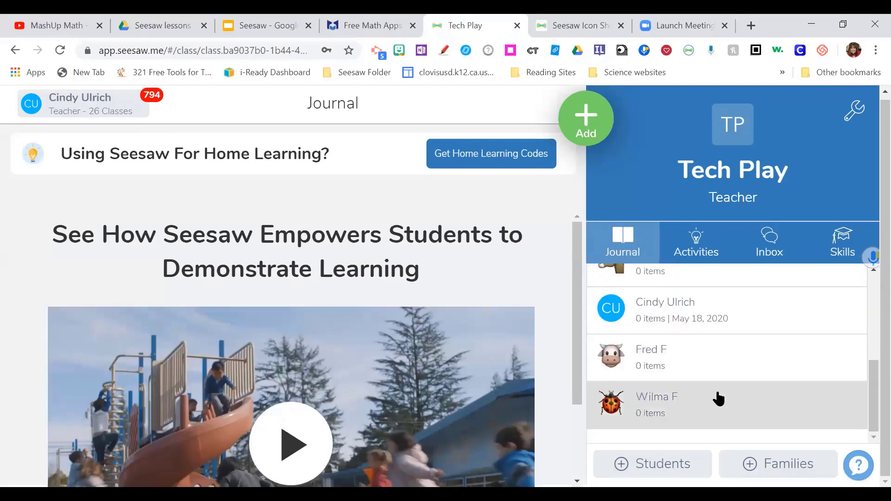
pyautogui.click(660, 464)
pyautogui.scroll(-4, 567, 316)
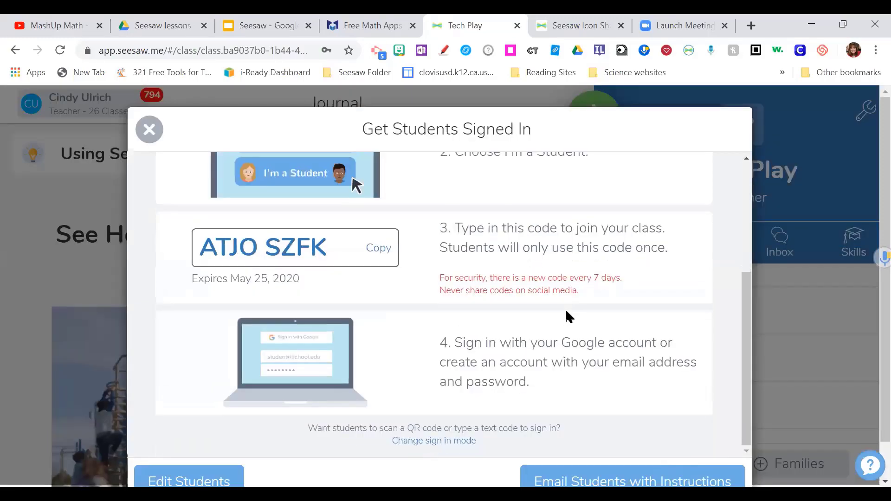
pyautogui.scroll(2, 567, 316)
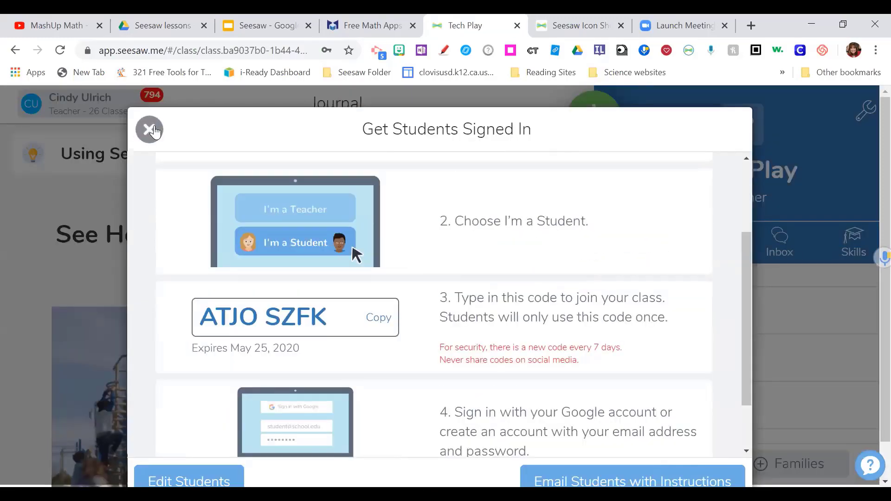
pyautogui.press('Escape')
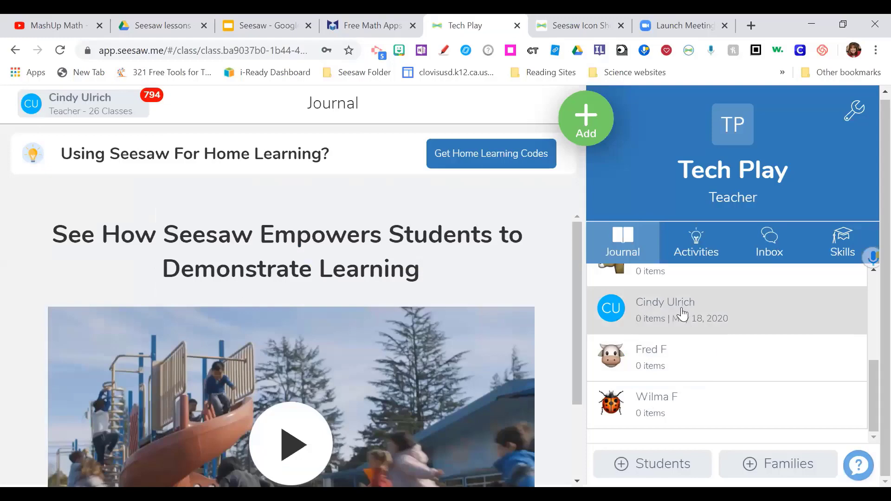
pyautogui.scroll(5, 685, 316)
pyautogui.scroll(-5, 686, 316)
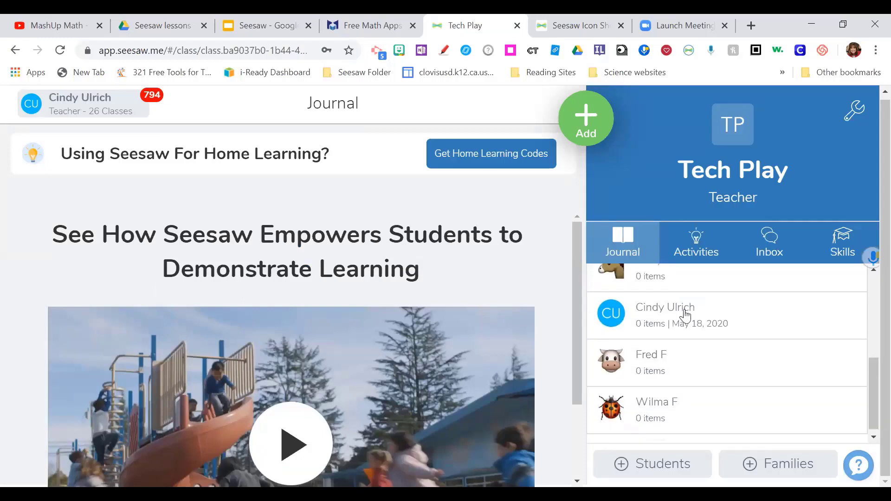
pyautogui.scroll(3, 668, 434)
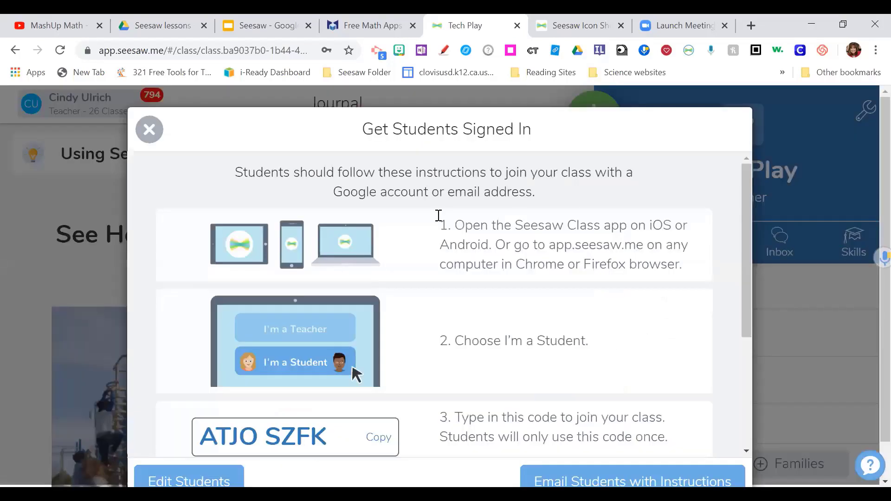
pyautogui.click(149, 134)
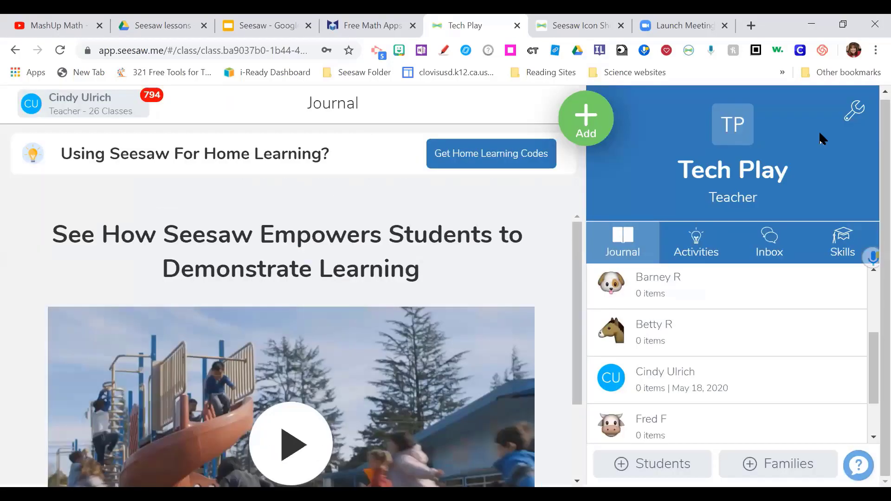
pyautogui.click(843, 109)
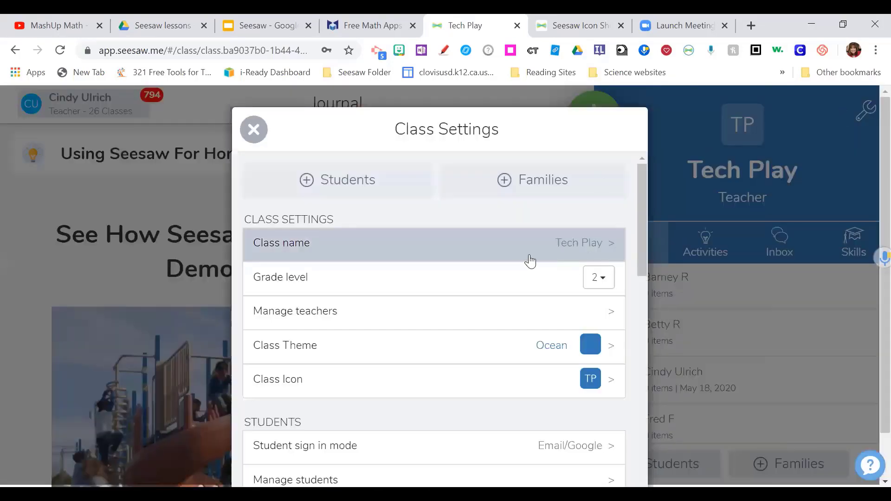
pyautogui.scroll(-2, 530, 260)
pyautogui.scroll(-3, 530, 262)
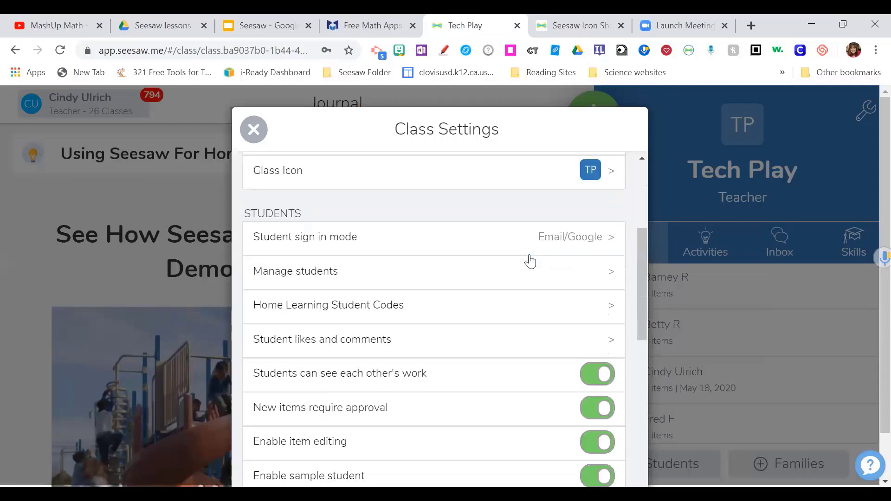
pyautogui.click(588, 282)
pyautogui.scroll(-6, 526, 270)
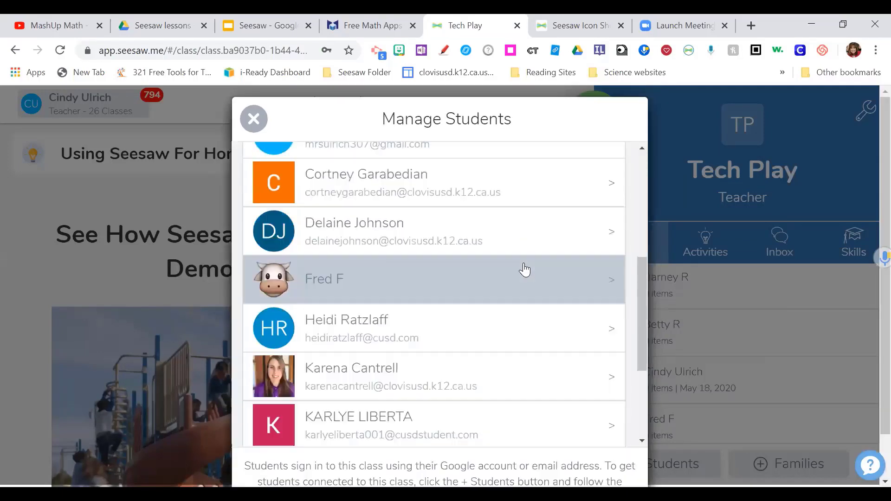
pyautogui.scroll(-4, 526, 270)
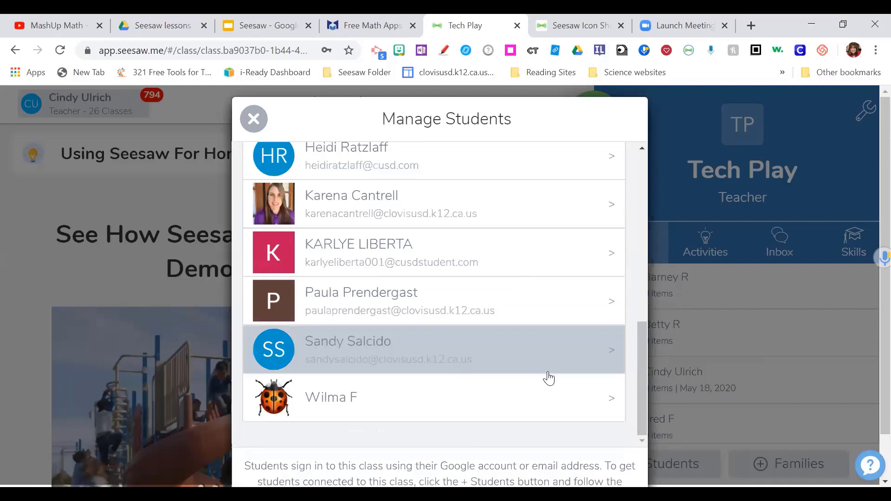
pyautogui.scroll(2, 545, 352)
pyautogui.scroll(2, 546, 353)
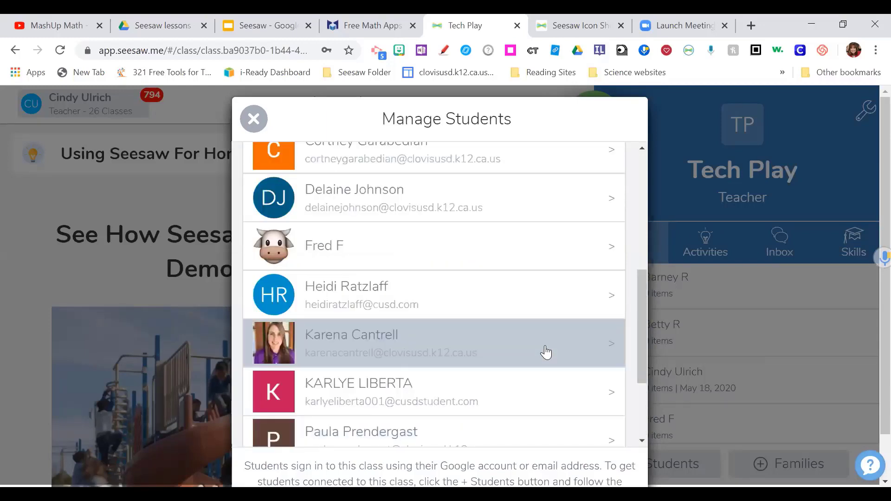
pyautogui.scroll(8, 546, 353)
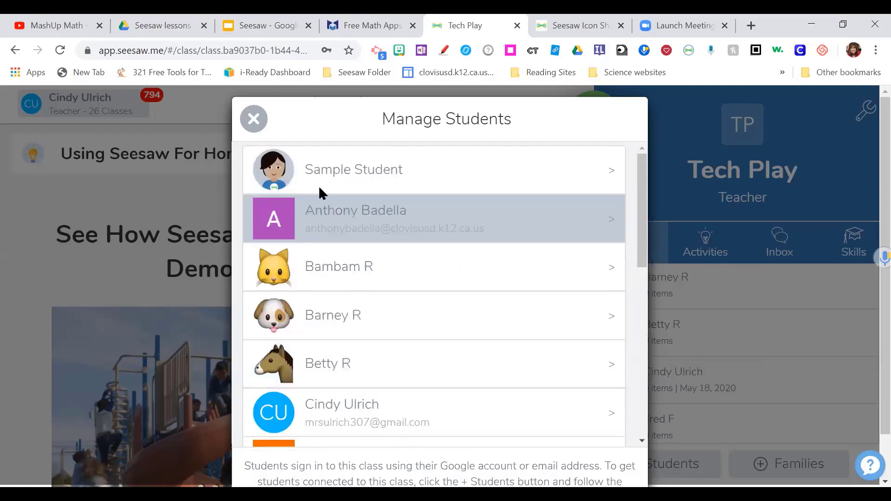
pyautogui.click(250, 123)
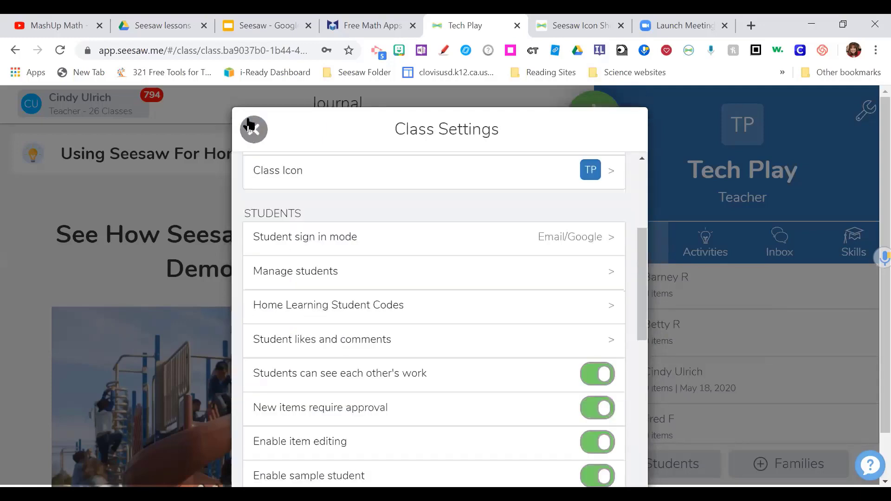
pyautogui.click(258, 136)
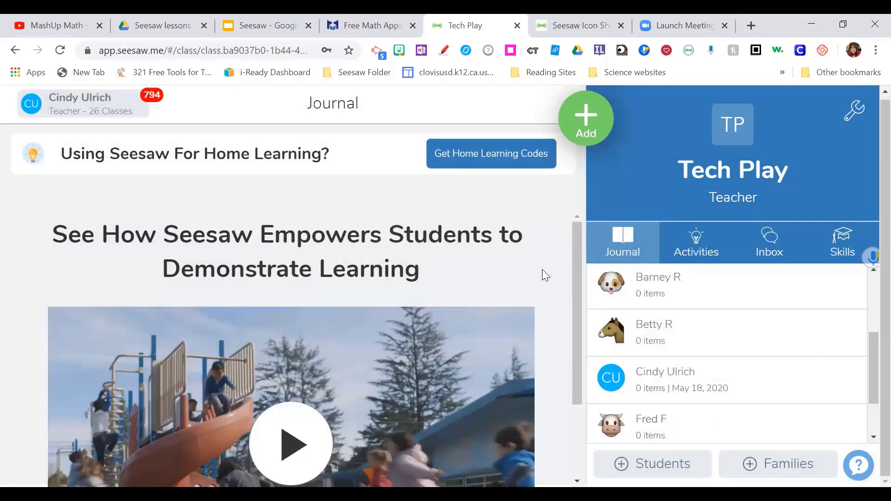
pyautogui.scroll(-2, 530, 247)
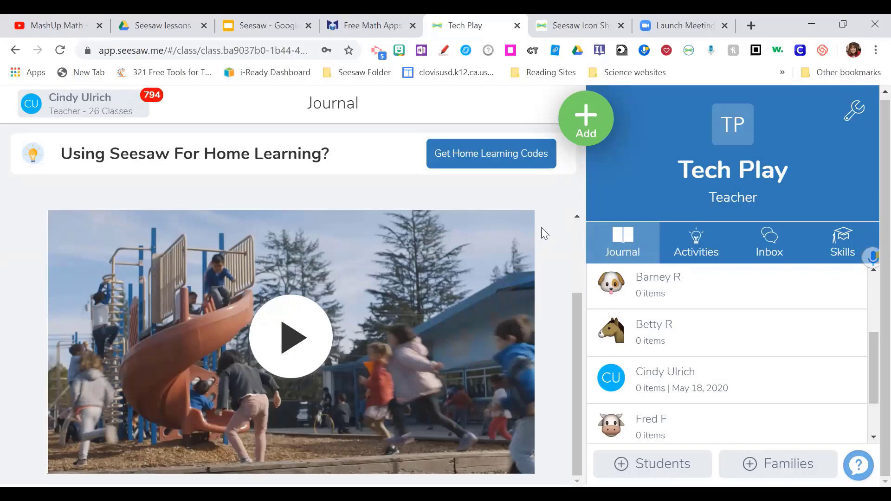
pyautogui.scroll(2, 547, 231)
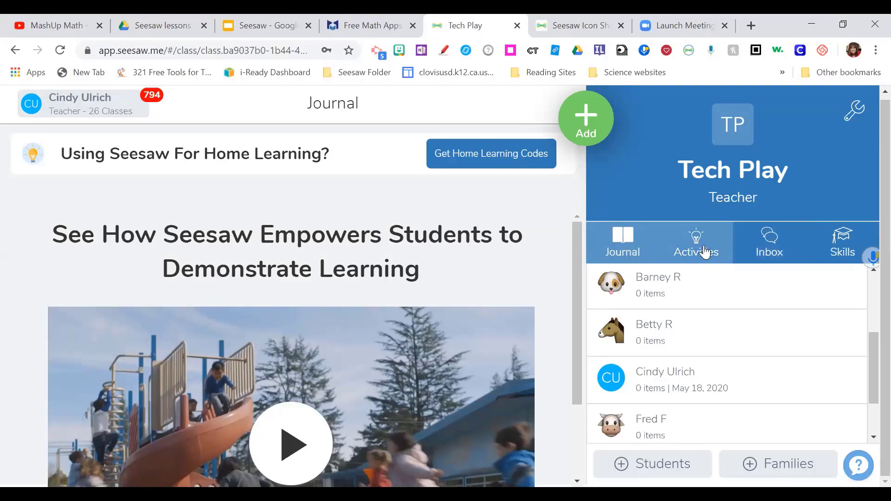
pyautogui.click(621, 246)
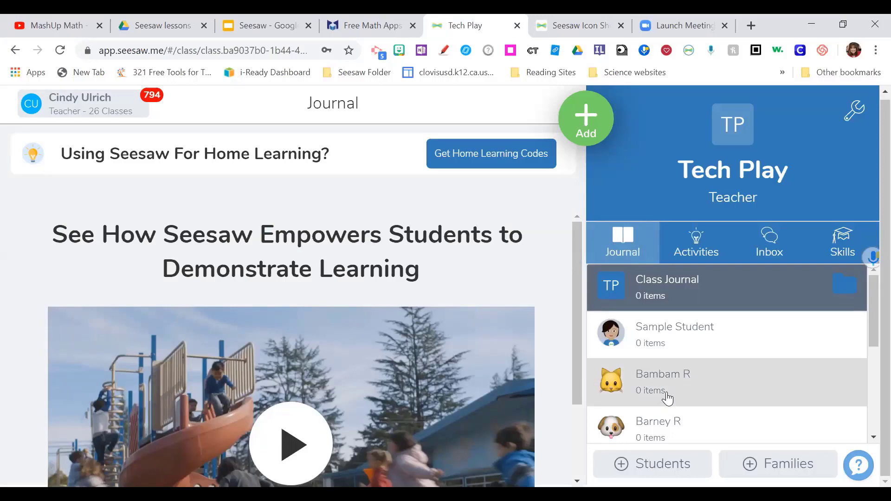
pyautogui.scroll(-5, 671, 353)
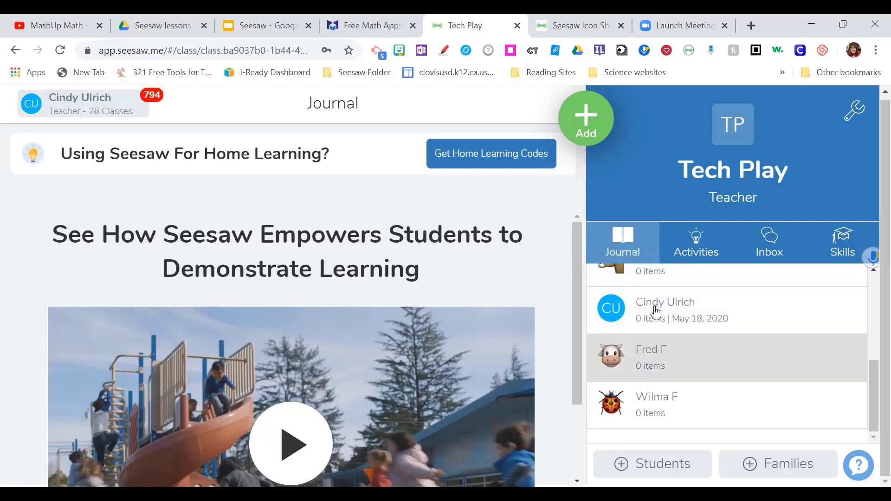
# - From Activities, add a Sample Student response to the Happy Grilled Cheese Day warm-up
pyautogui.click(705, 253)
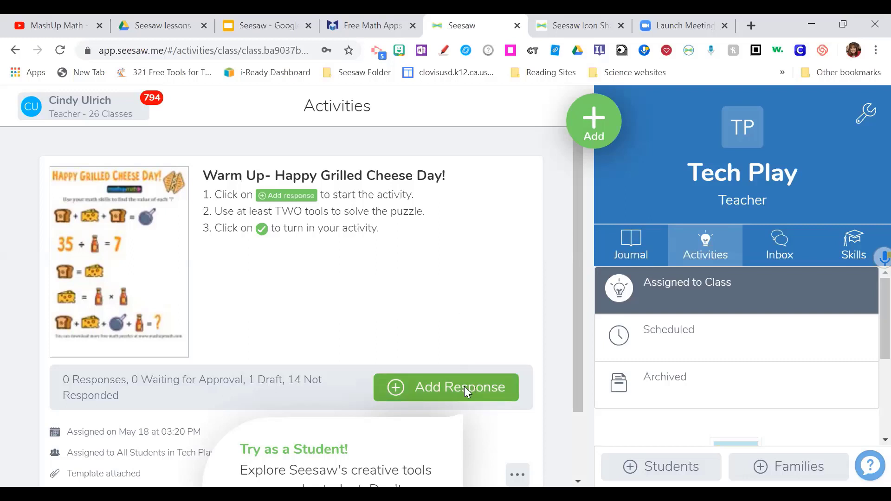
pyautogui.click(464, 388)
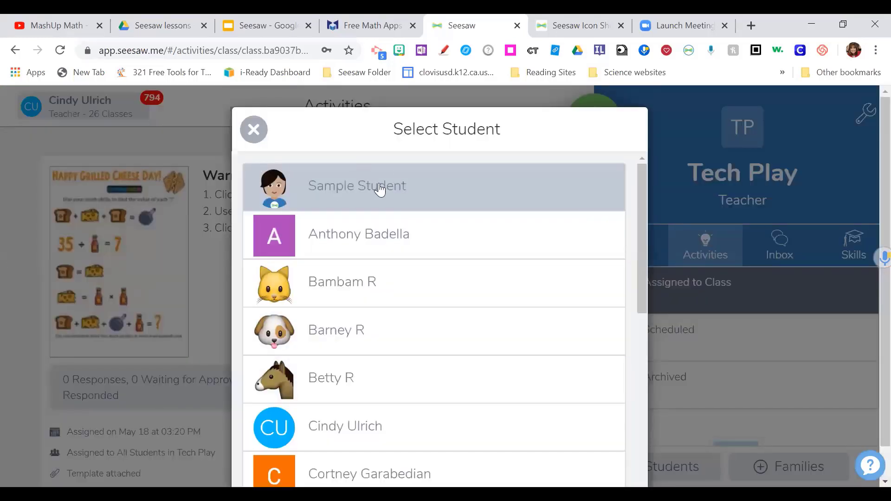
pyautogui.click(379, 190)
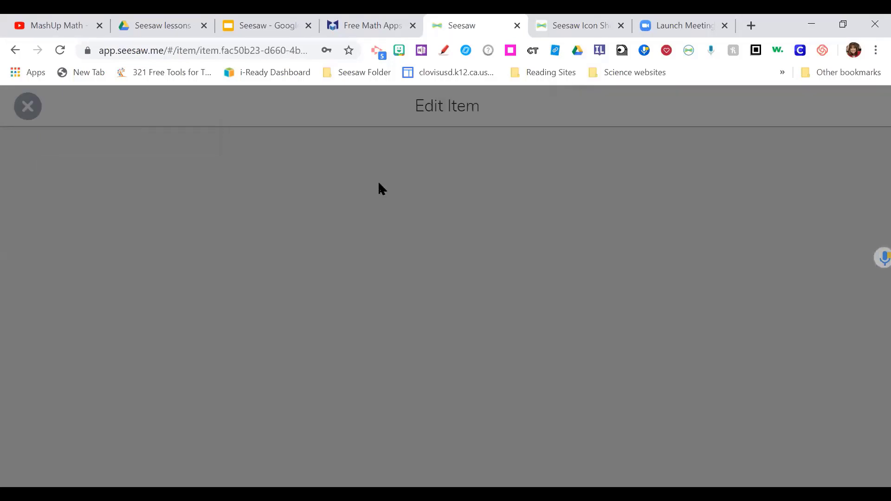
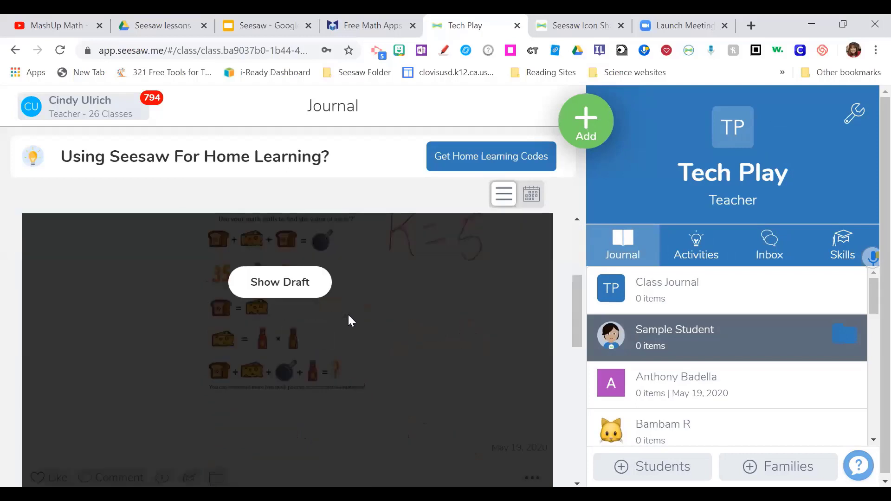
# - Show the grilled-cheese puzzle draft and open the K=5 post for editing from its options menu
pyautogui.scroll(7, 298, 279)
pyautogui.scroll(-6, 299, 293)
pyautogui.scroll(1, 298, 294)
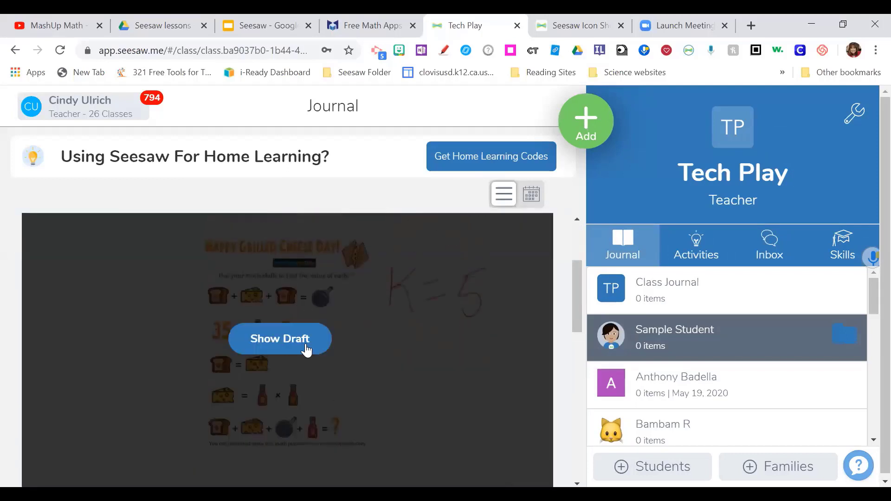
pyautogui.click(302, 347)
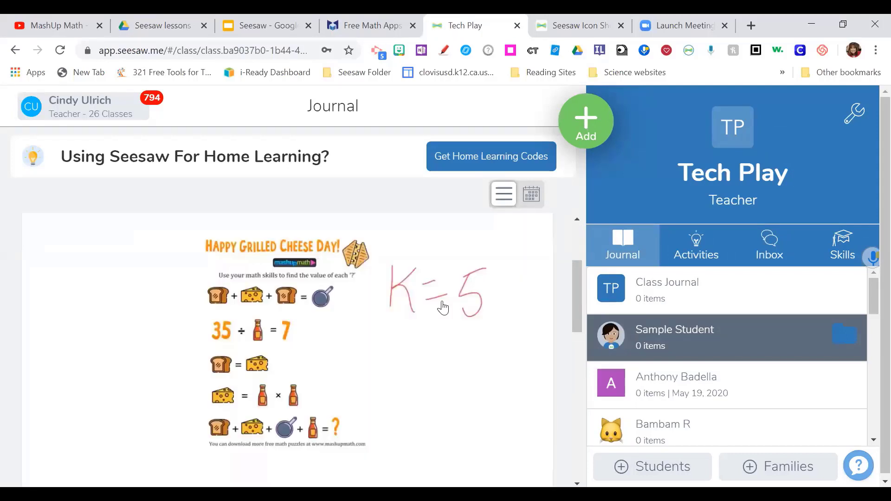
pyautogui.scroll(-4, 505, 319)
pyautogui.scroll(3, 464, 286)
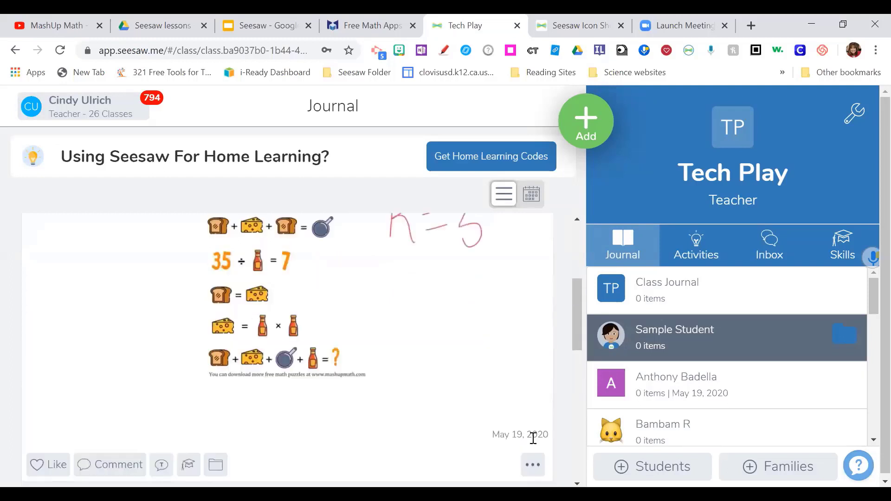
pyautogui.click(531, 466)
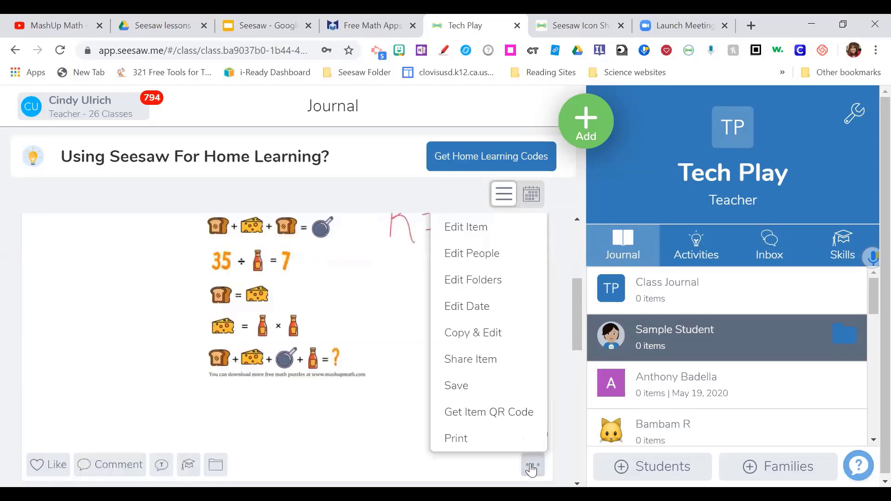
pyautogui.click(469, 230)
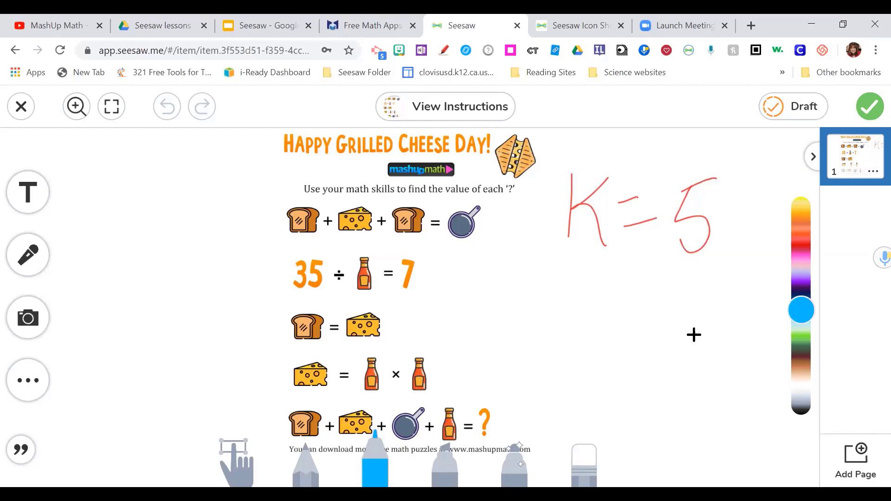
# - Add a pink text box reading 'K=5' below the handwritten answer and resubmit the post
pyautogui.click(28, 192)
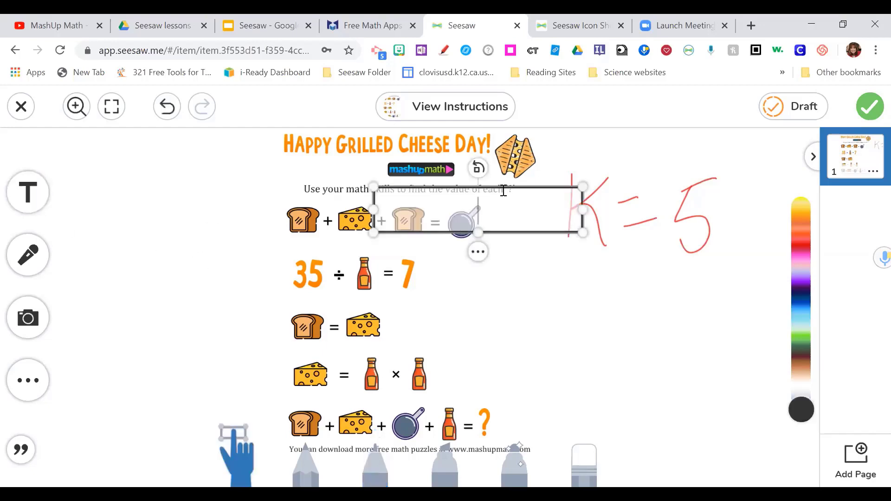
pyautogui.click(801, 264)
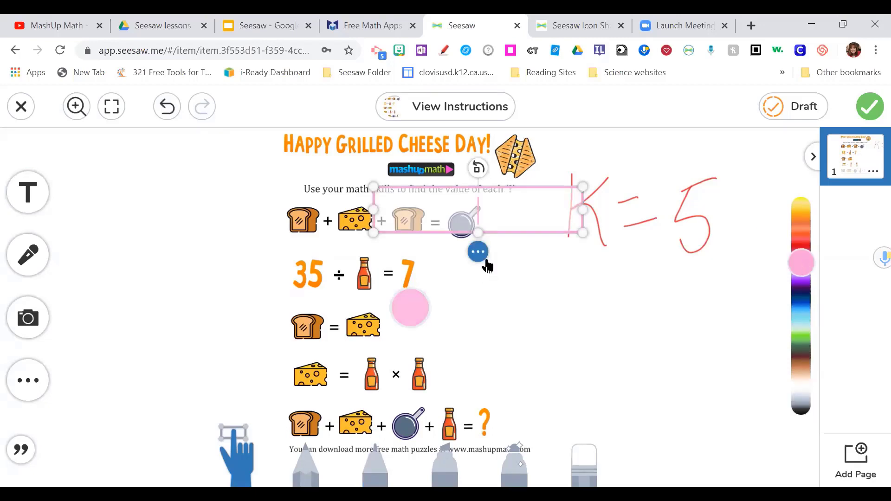
pyautogui.click(480, 253)
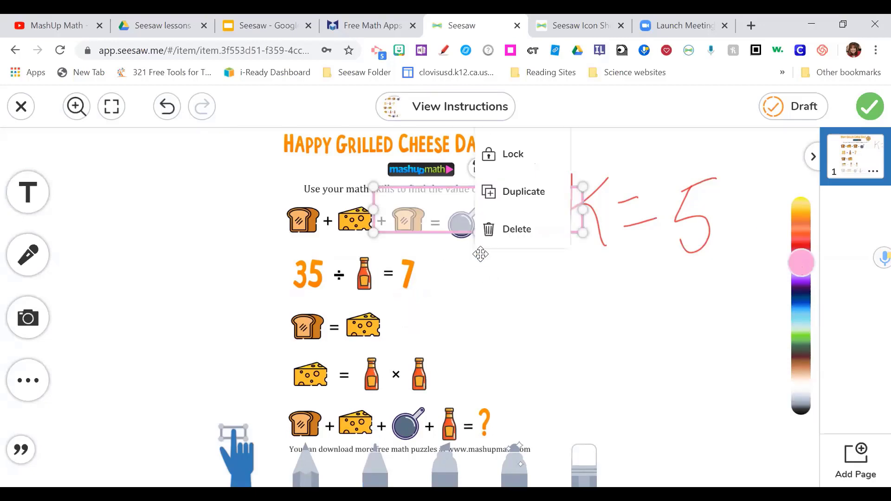
pyautogui.click(518, 282)
pyautogui.moveTo(514, 229); pyautogui.dragTo(687, 316)
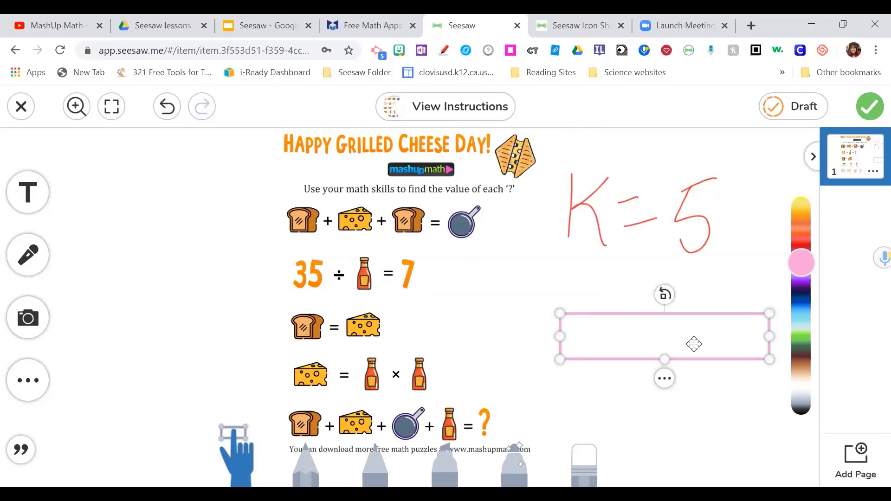
pyautogui.click(694, 344)
pyautogui.write('K')
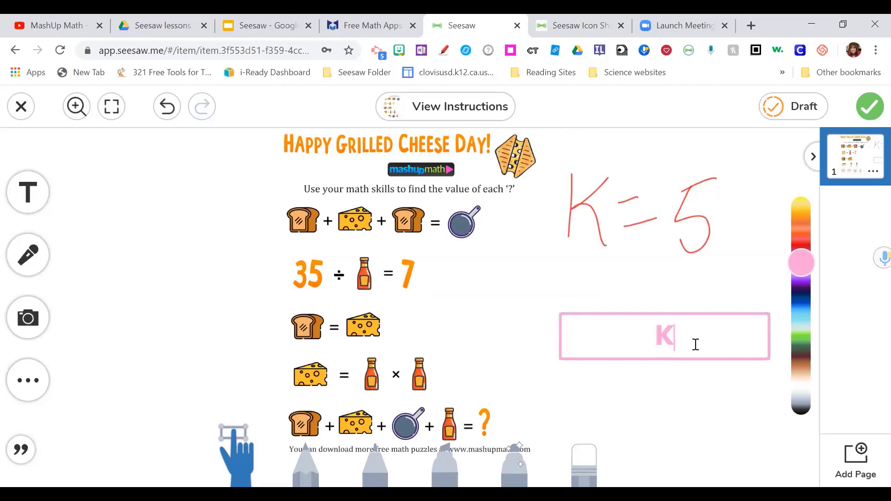
pyautogui.write('=')
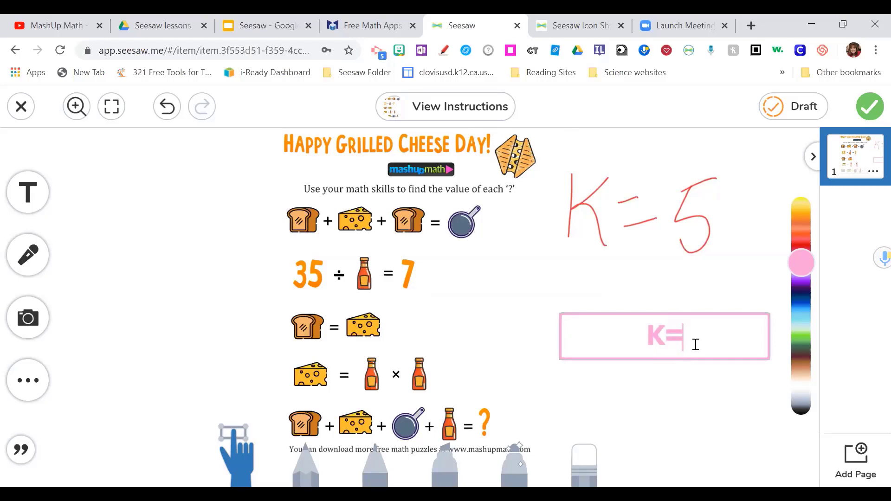
pyautogui.write('5')
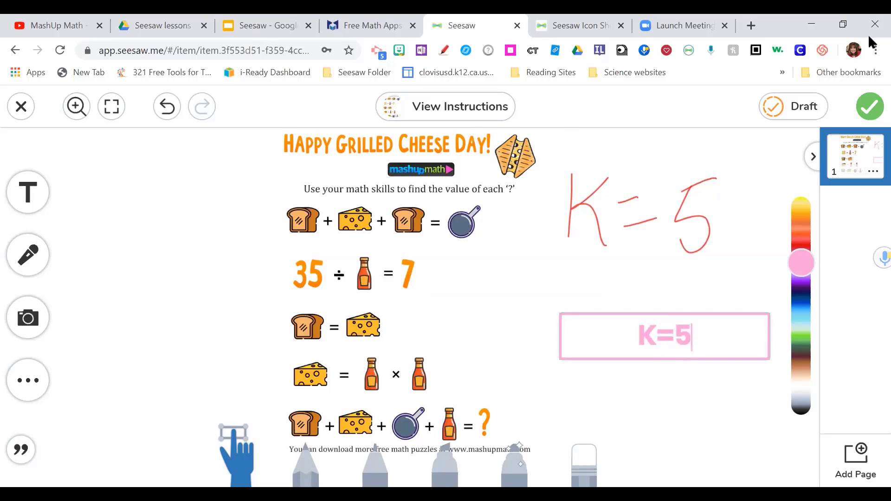
pyautogui.click(865, 112)
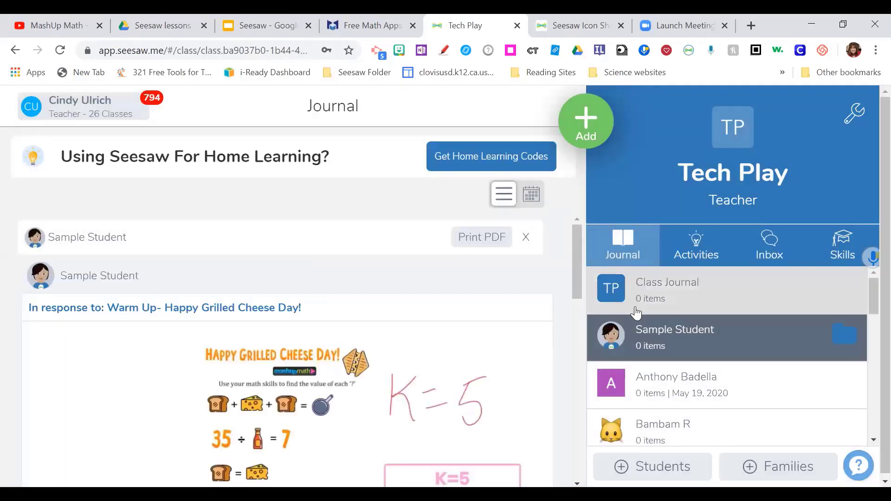
# - Scroll the Tech Play journal feed to check the edited post and the remaining draft
pyautogui.scroll(-10, 521, 323)
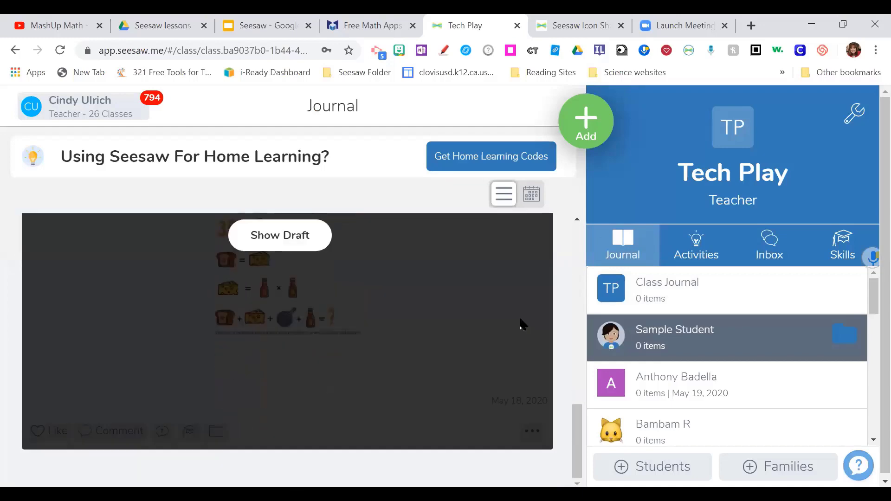
pyautogui.scroll(5, 521, 323)
pyautogui.scroll(6, 521, 324)
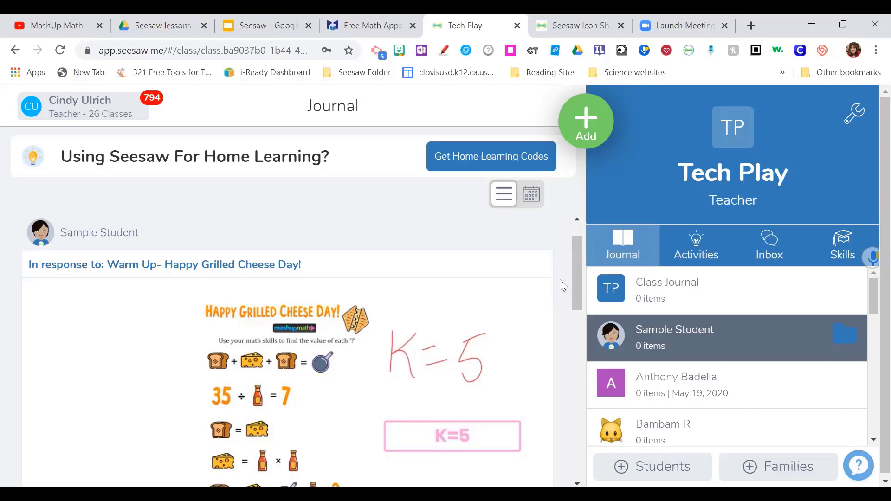
pyautogui.scroll(-7, 560, 281)
pyautogui.scroll(-5, 560, 280)
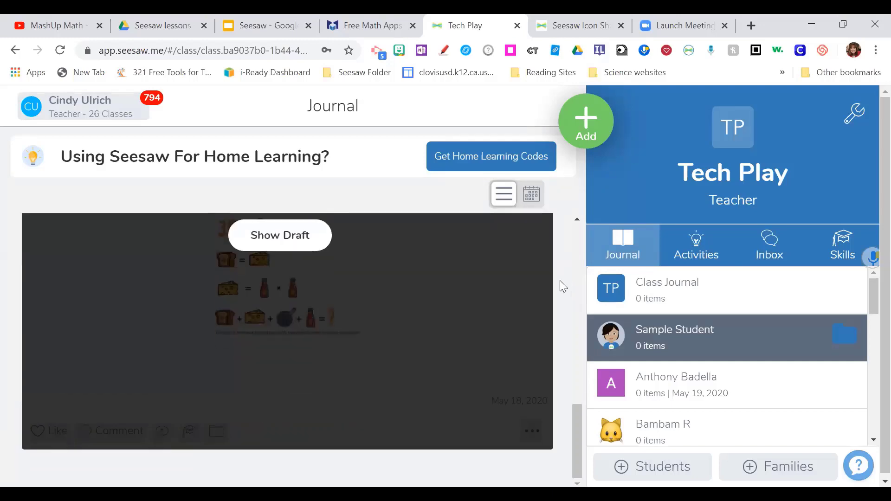
pyautogui.scroll(10, 560, 281)
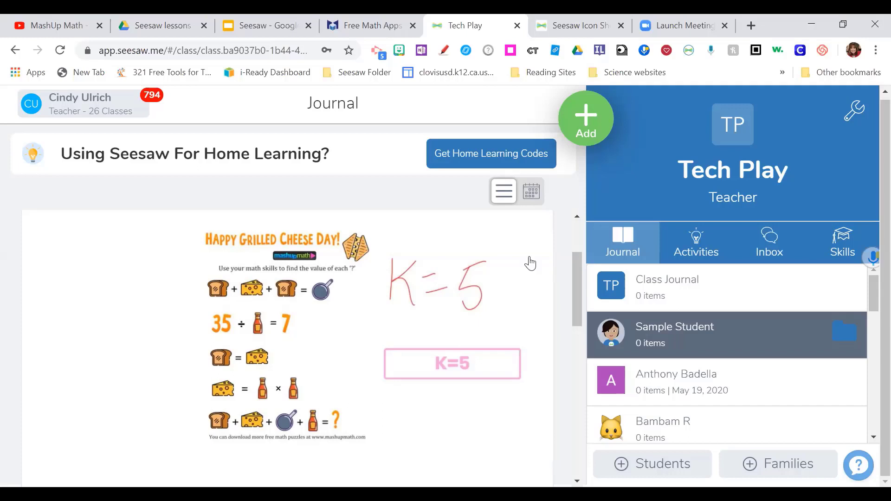
# - Reload the Tech Play journal and scroll to the bar showing 6 unapproved posts
pyautogui.click(61, 51)
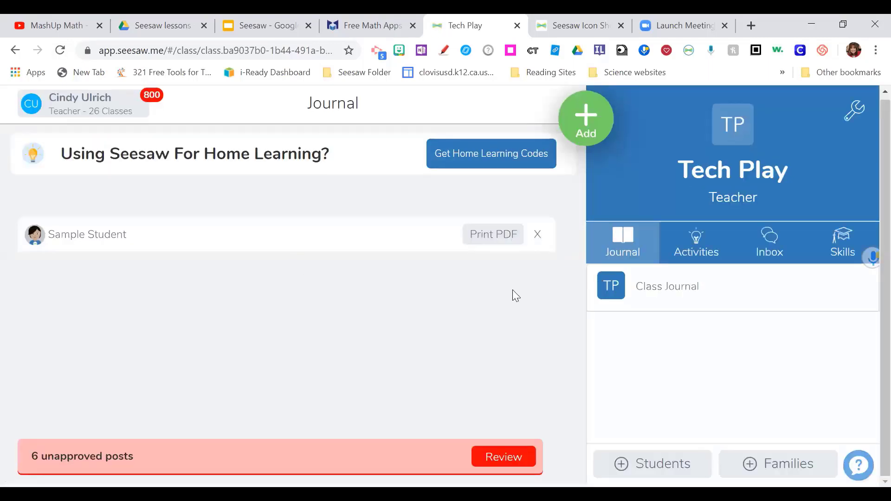
pyautogui.scroll(-2, 568, 258)
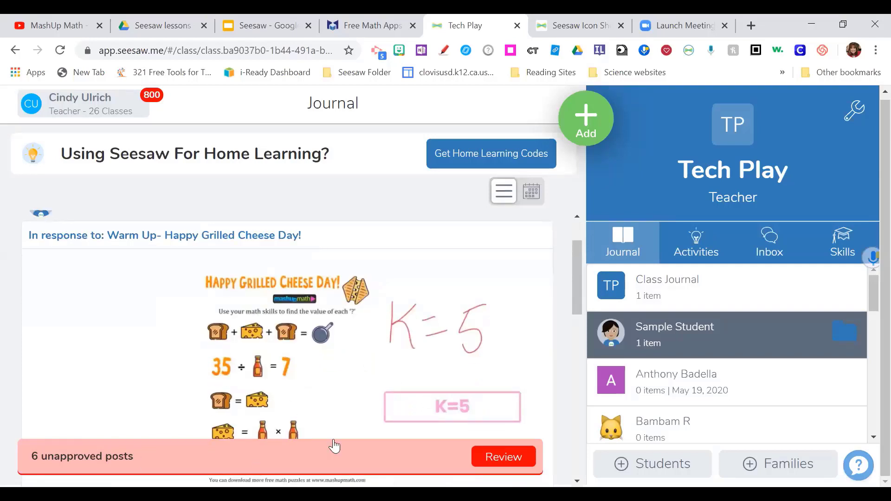
# - Open the unapproved posts queue and look through a student's warm-up response
pyautogui.click(504, 457)
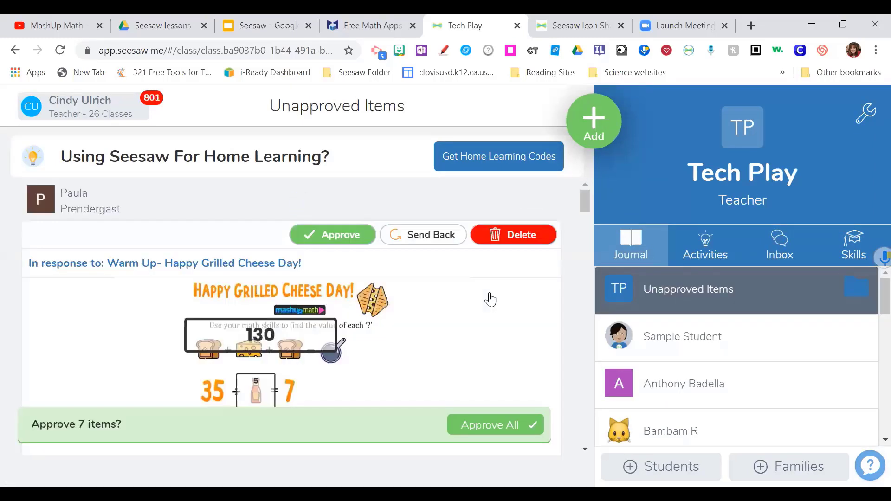
pyautogui.scroll(-3, 408, 288)
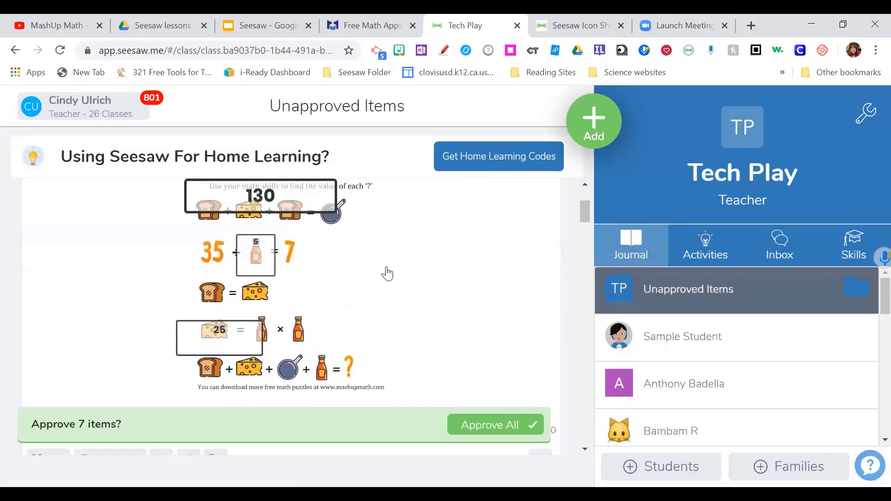
pyautogui.scroll(2, 367, 297)
pyautogui.scroll(-3, 357, 304)
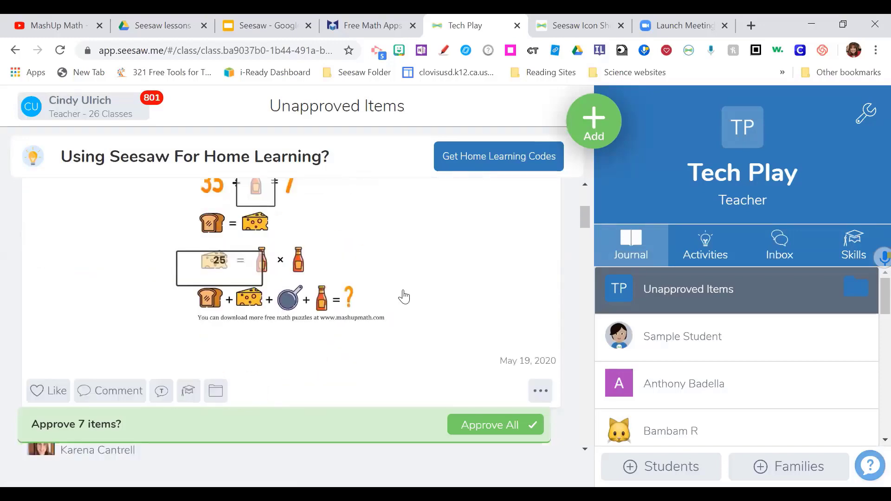
pyautogui.scroll(5, 482, 371)
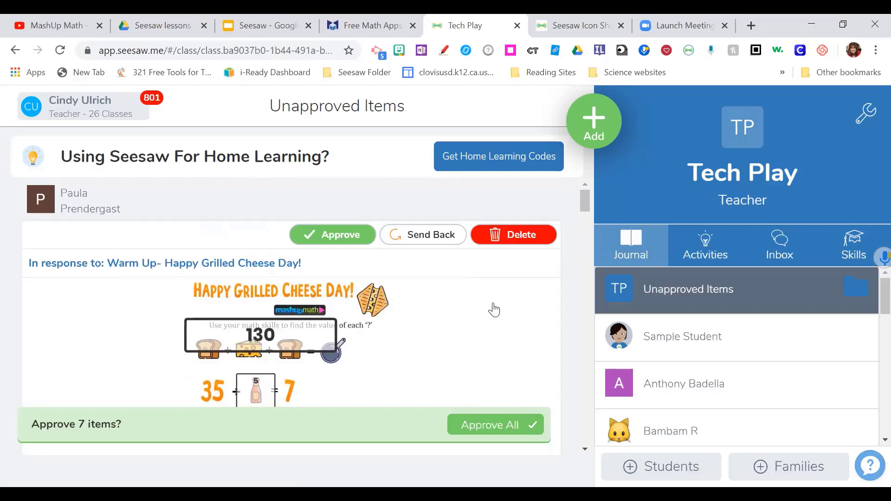
# - Approve the first two student responses to the grilled-cheese warm-up
pyautogui.click(336, 234)
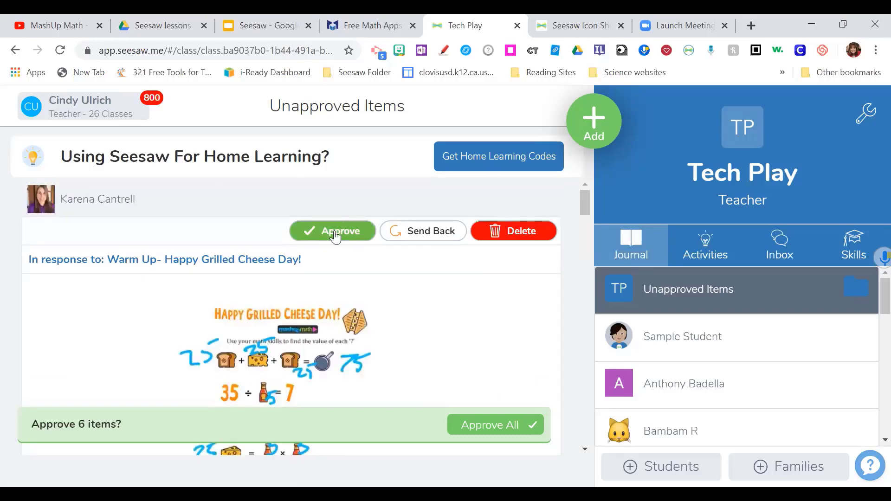
pyautogui.click(336, 234)
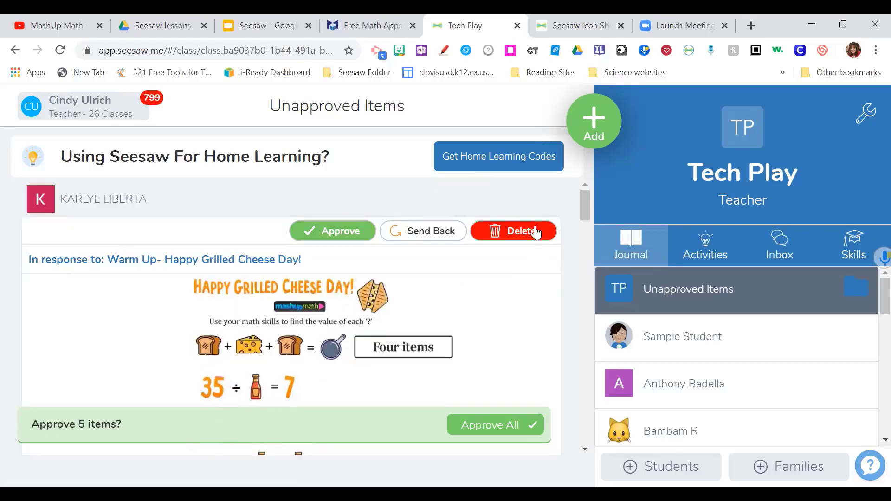
pyautogui.scroll(-4, 465, 395)
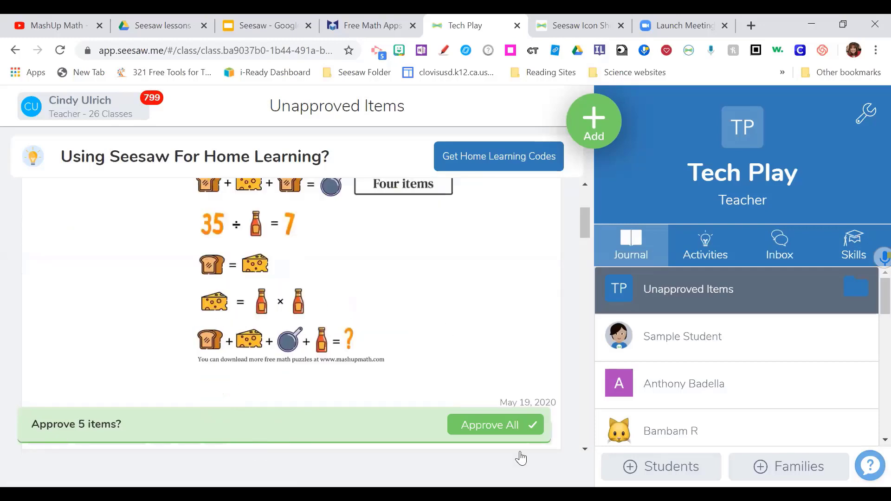
pyautogui.scroll(-5, 498, 426)
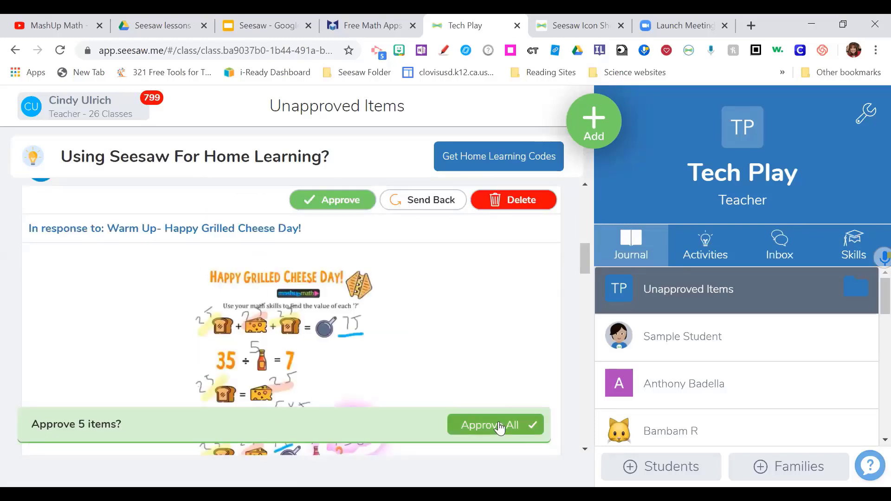
pyautogui.scroll(4, 557, 346)
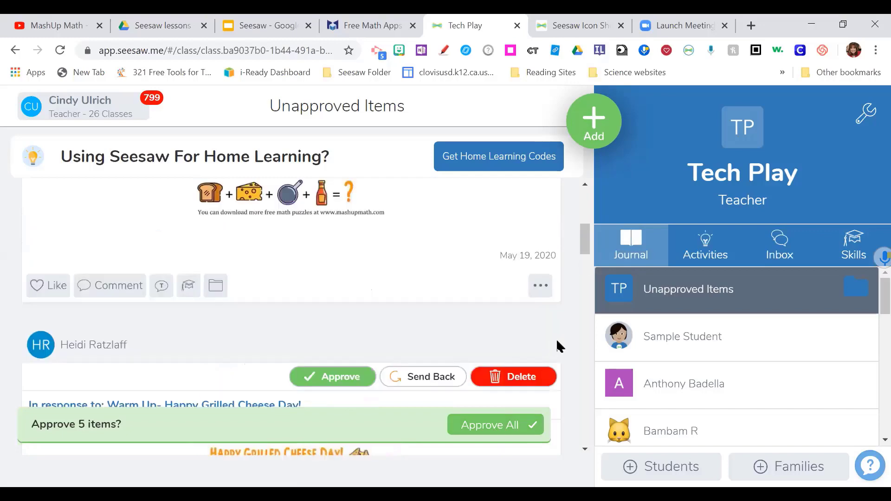
pyautogui.scroll(4, 572, 191)
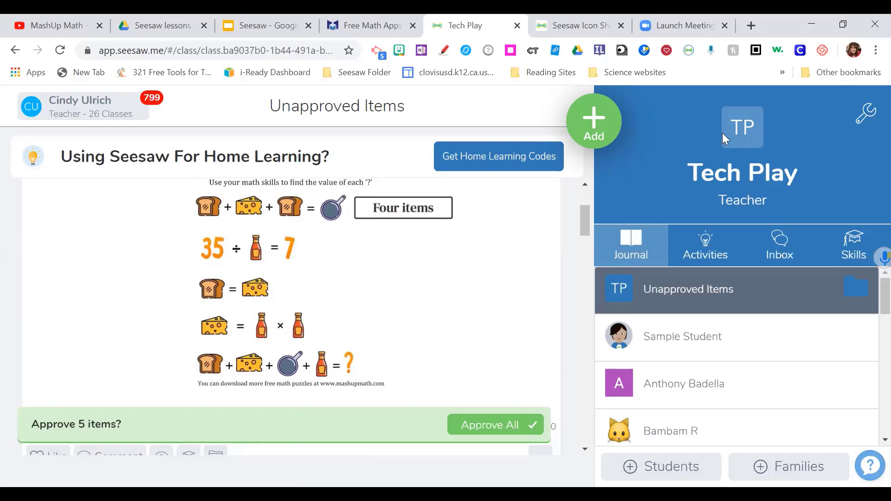
pyautogui.click(862, 113)
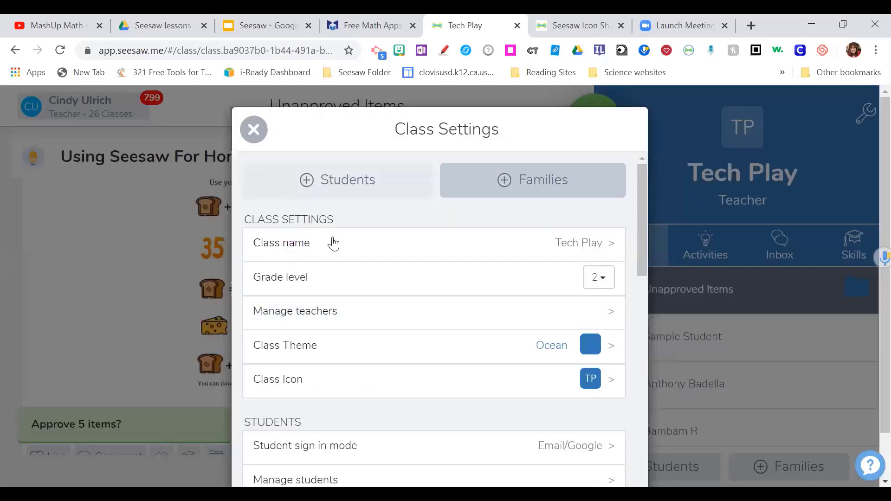
pyautogui.click(599, 241)
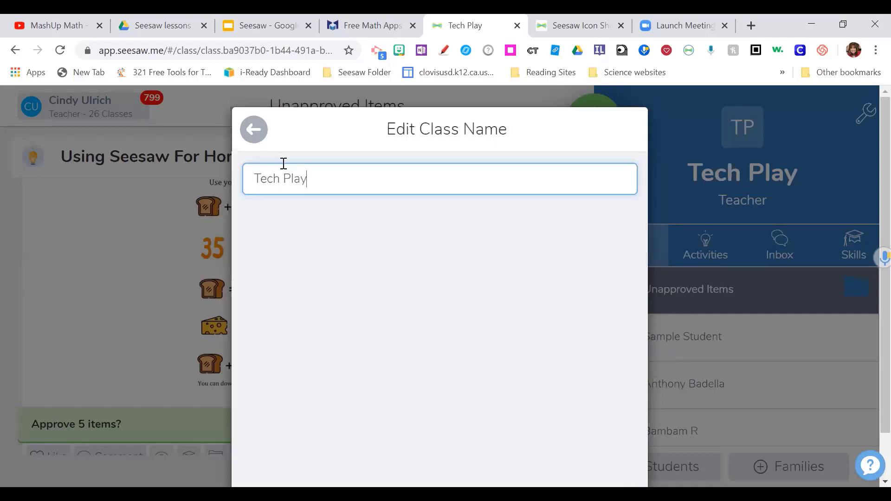
pyautogui.click(254, 130)
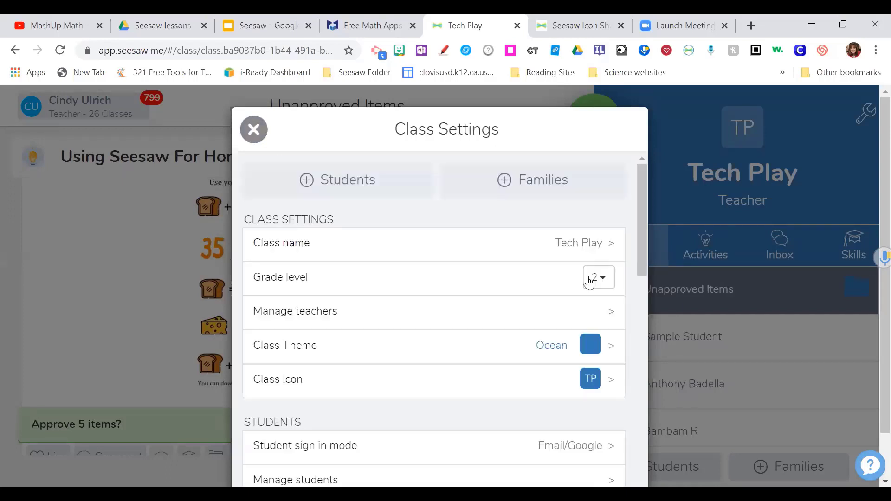
pyautogui.click(609, 315)
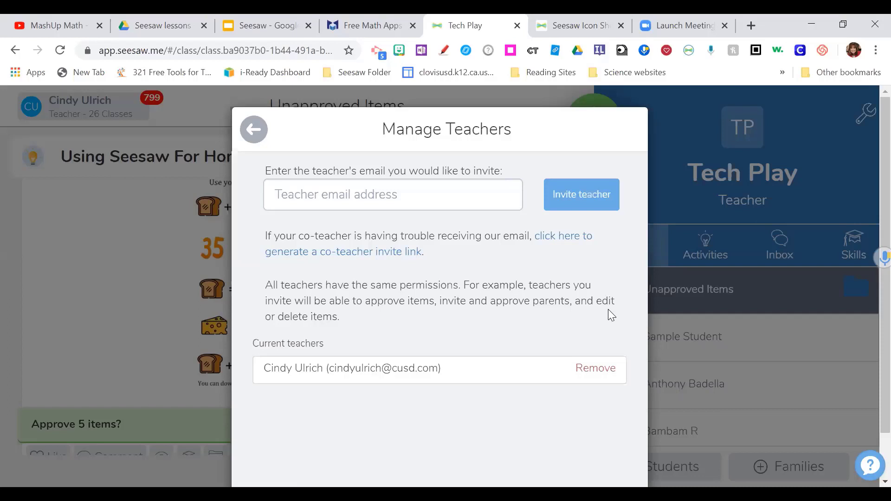
pyautogui.click(258, 127)
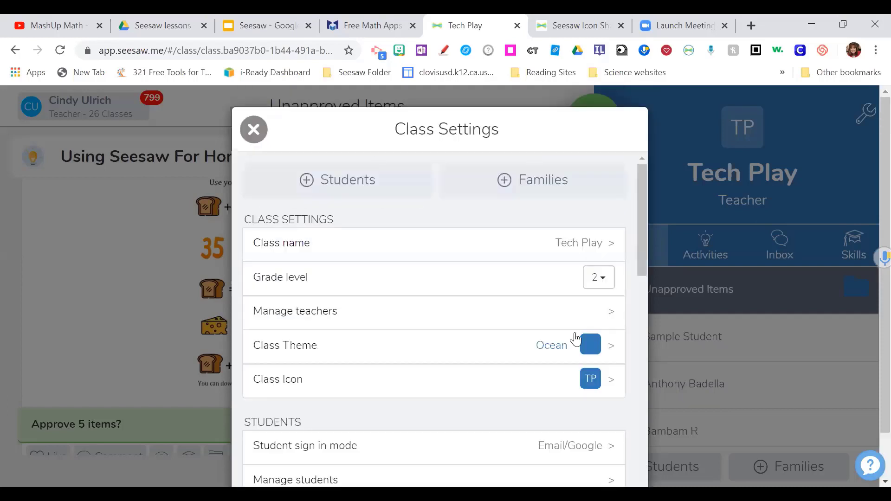
# - Switch Tech Play to the Rose colour theme and pick the saxophone class icon
pyautogui.click(615, 348)
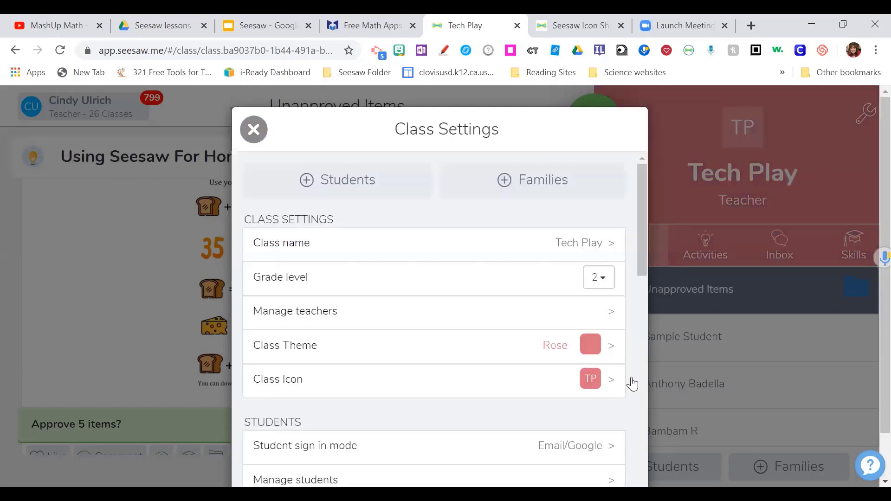
pyautogui.click(585, 361)
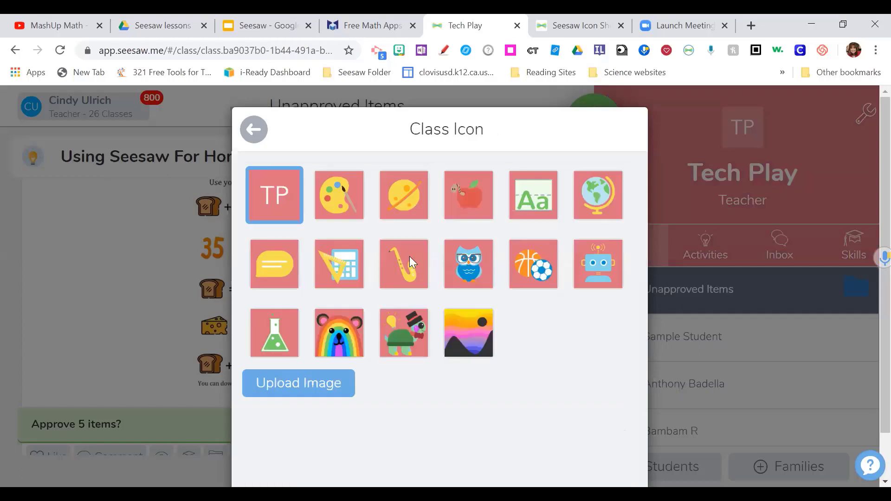
pyautogui.click(253, 129)
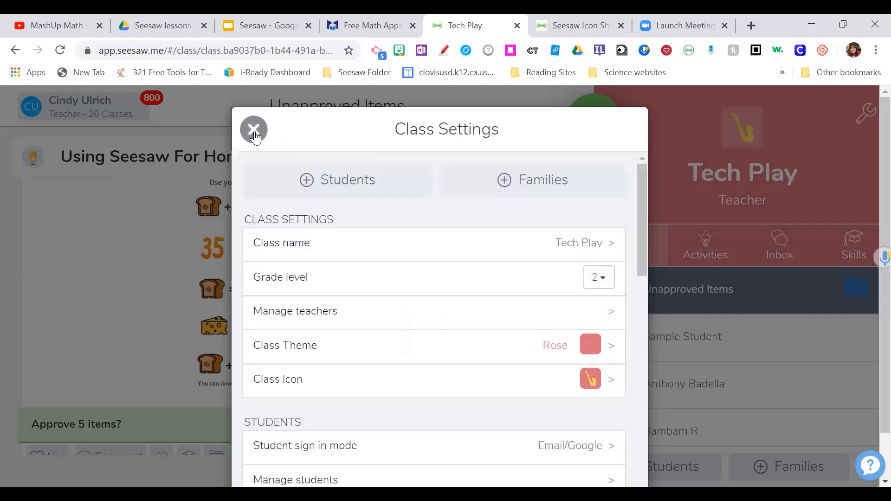
pyautogui.scroll(-6, 461, 255)
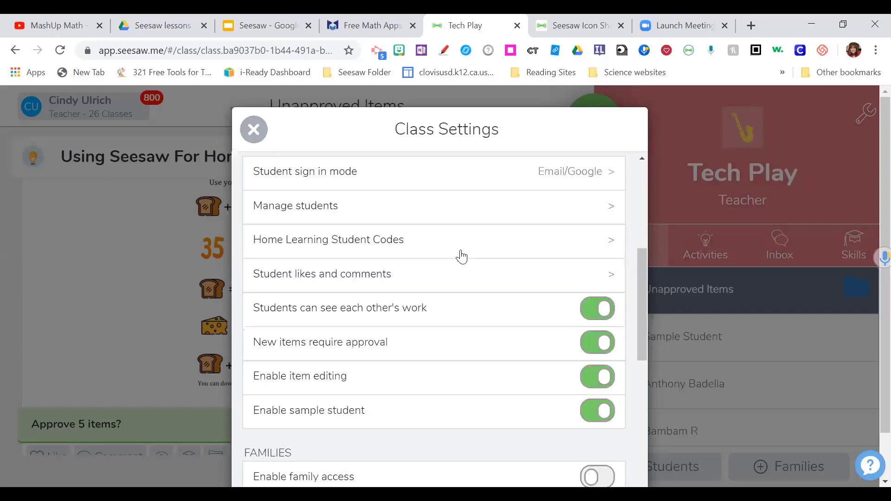
pyautogui.scroll(1, 279, 205)
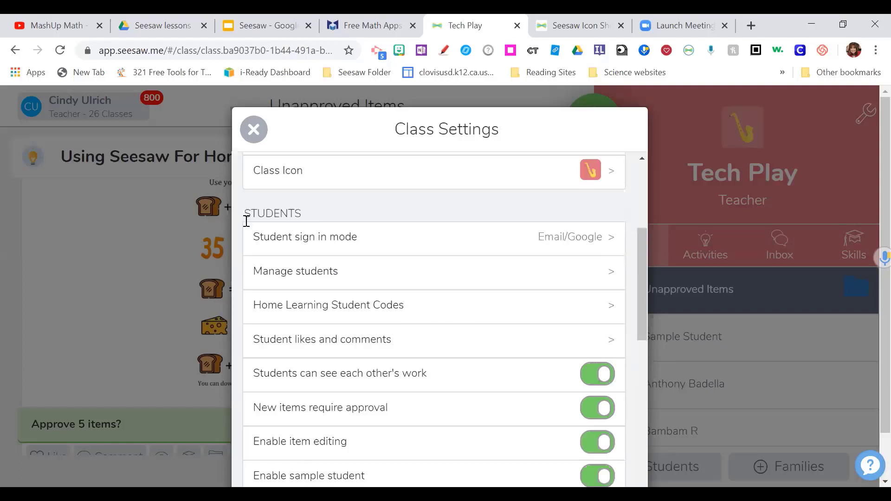
# - Open the Student Sign In Mode page and review it, keeping Email/Google selected
pyautogui.click(600, 237)
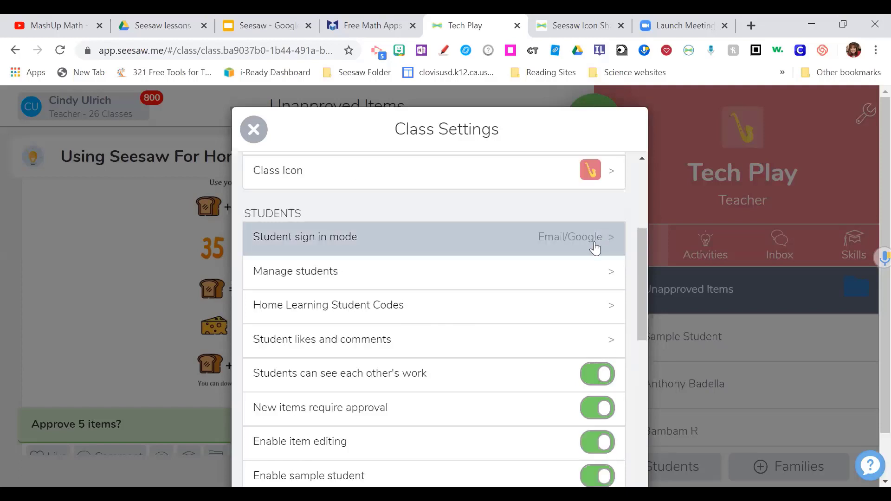
pyautogui.click(565, 237)
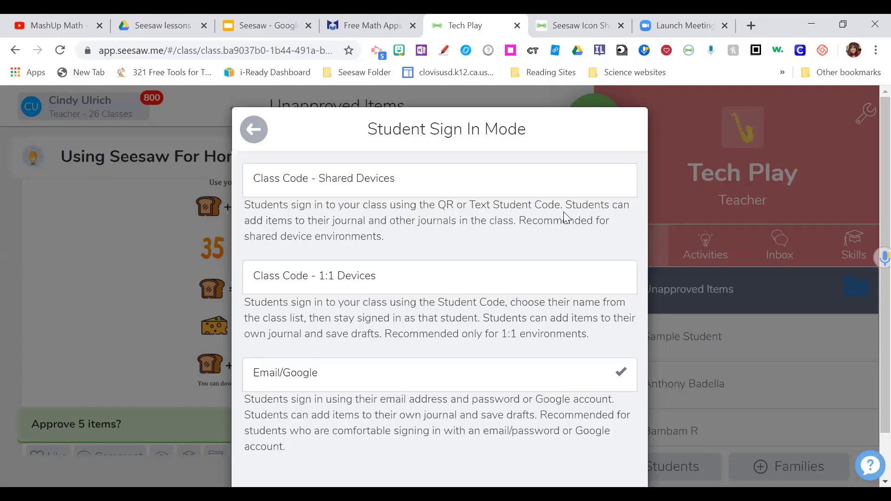
pyautogui.scroll(-1, 548, 279)
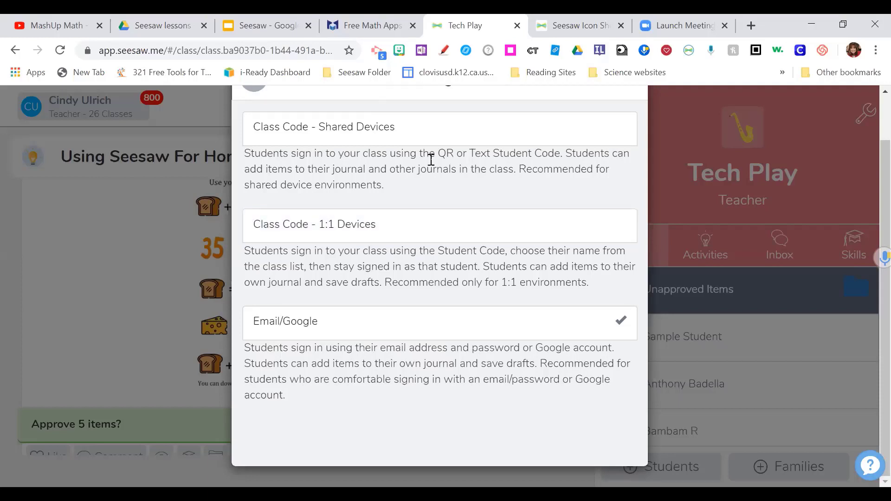
pyautogui.scroll(1, 429, 160)
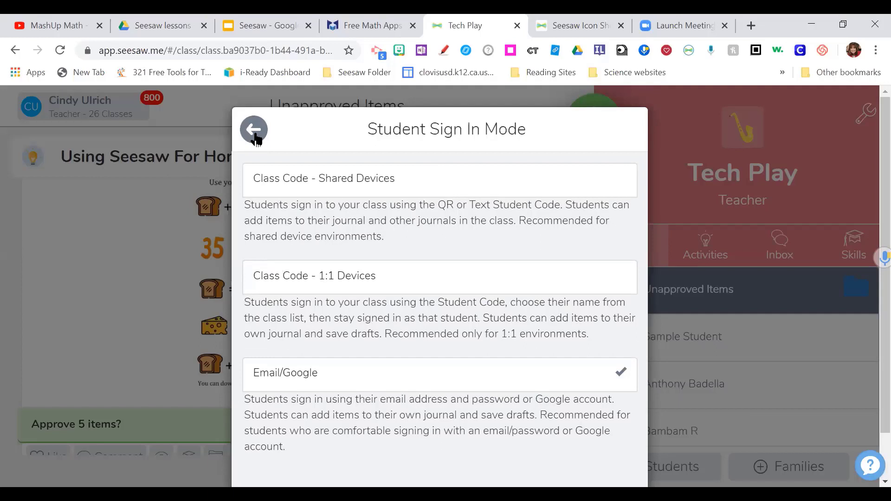
# - Return to class settings, review the Manage students roster, then close it
pyautogui.click(255, 139)
pyautogui.scroll(-1, 611, 278)
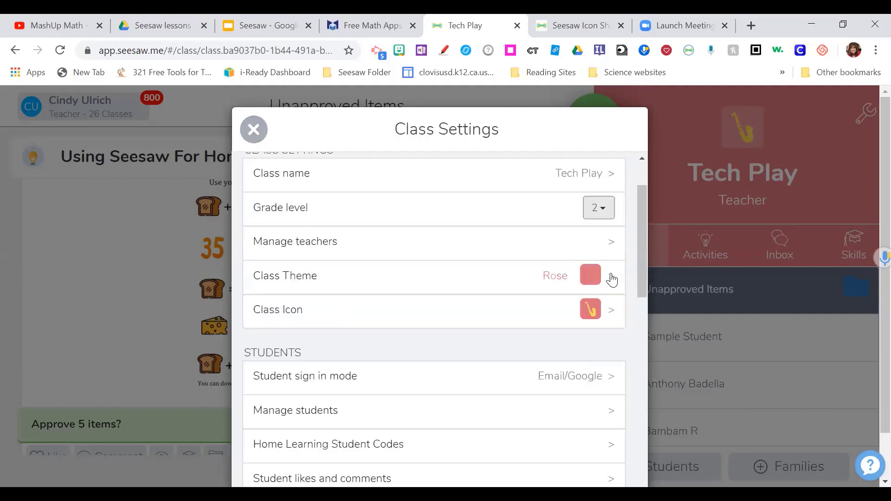
pyautogui.scroll(-1, 612, 279)
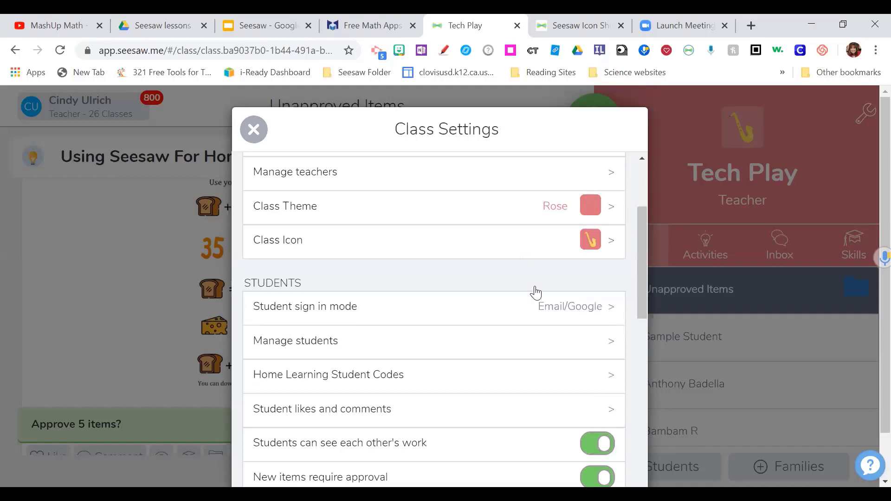
pyautogui.scroll(-1, 534, 293)
pyautogui.click(613, 274)
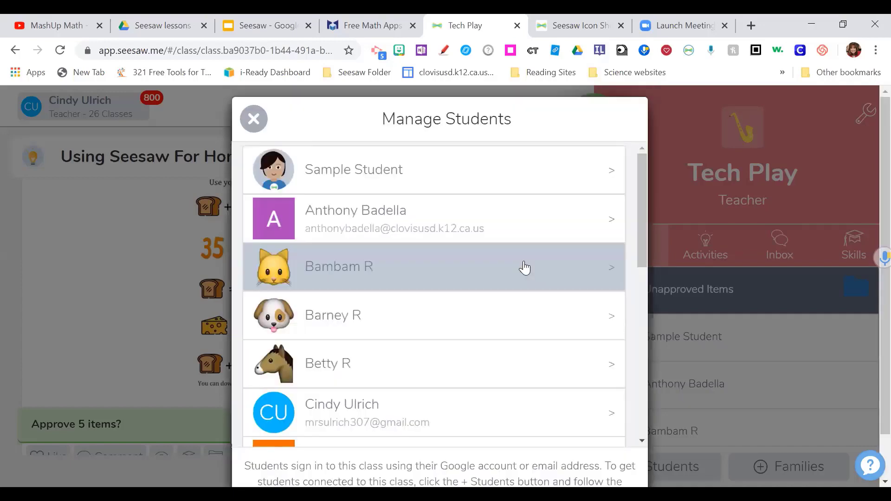
pyautogui.scroll(-7, 524, 268)
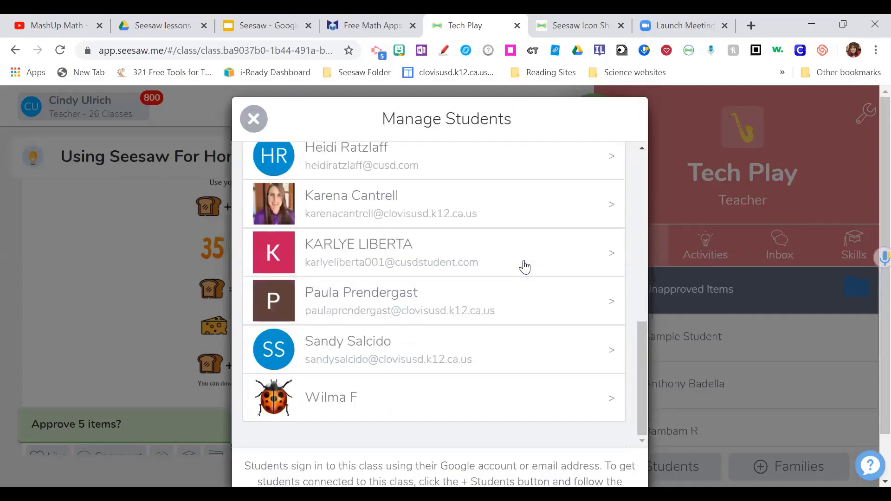
pyautogui.click(251, 122)
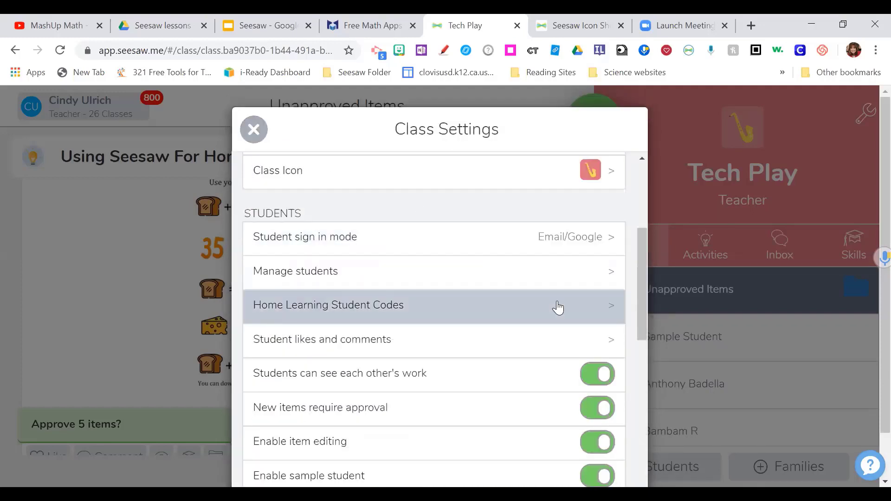
pyautogui.scroll(-1, 511, 302)
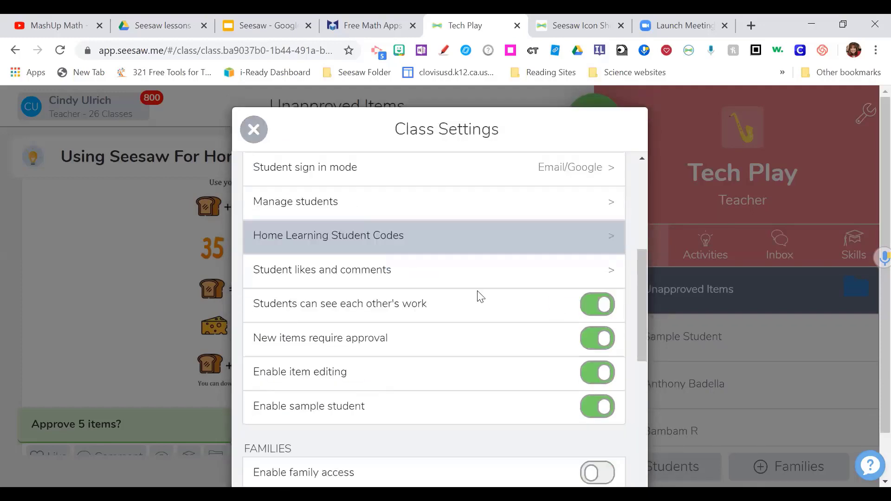
pyautogui.click(613, 277)
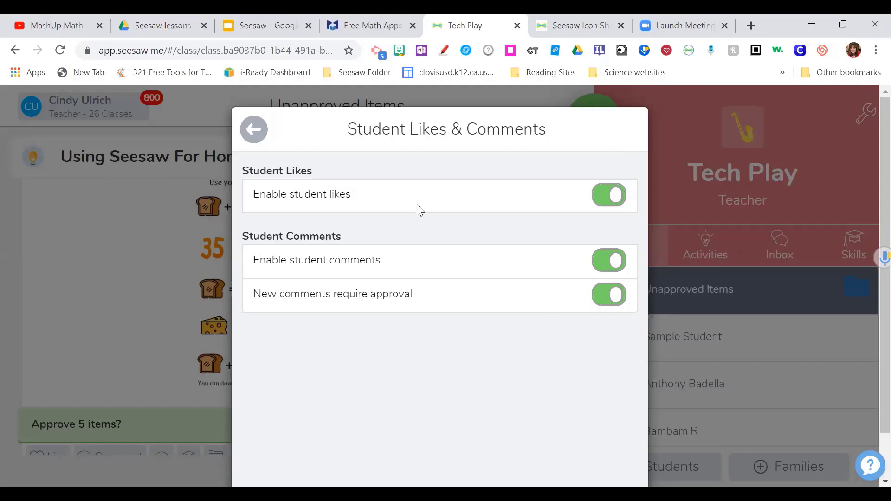
pyautogui.click(253, 134)
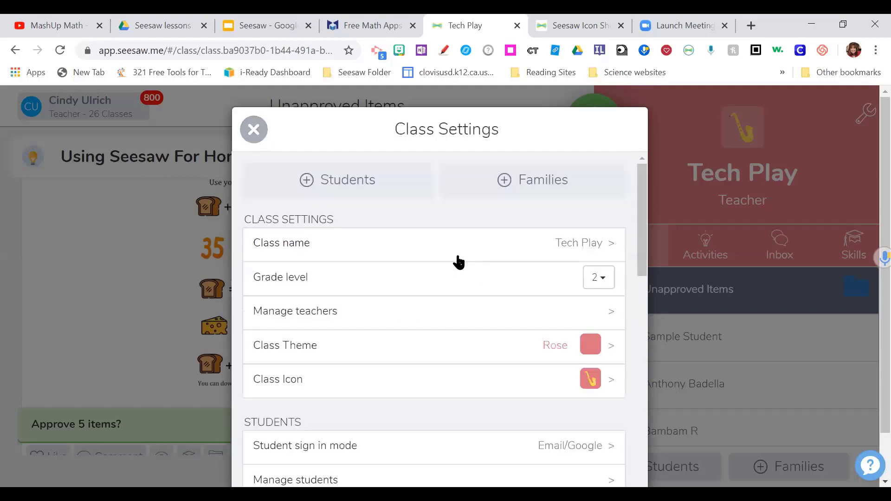
pyautogui.scroll(-5, 486, 284)
pyautogui.scroll(-2, 485, 284)
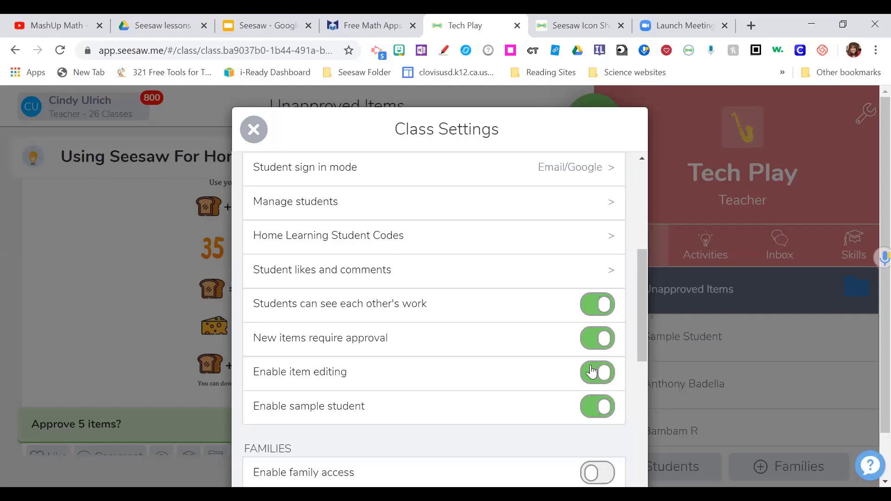
pyautogui.scroll(-4, 548, 358)
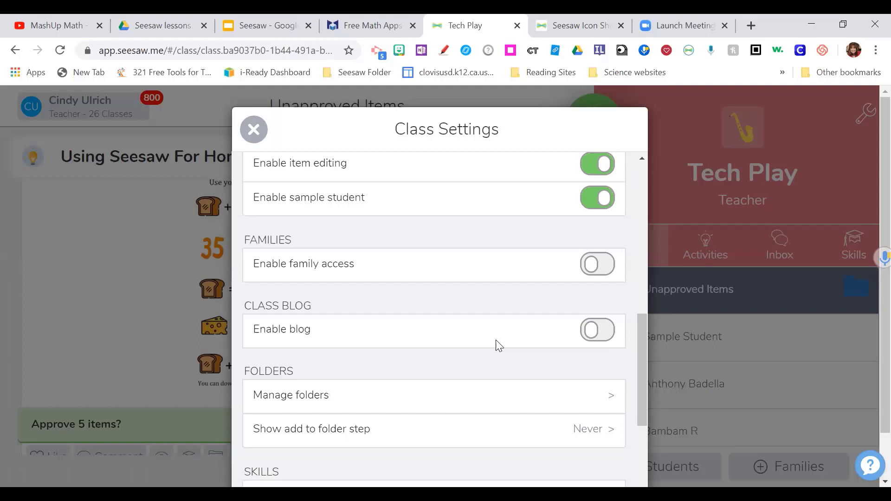
pyautogui.scroll(-3, 498, 345)
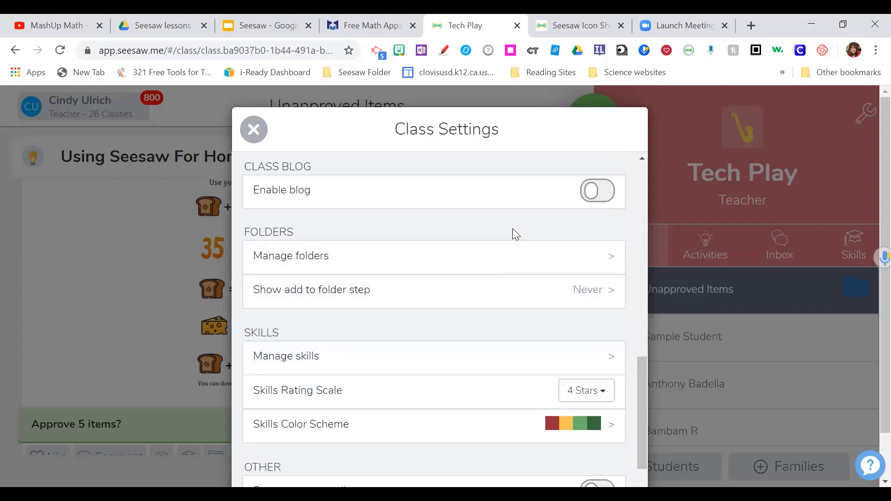
pyautogui.scroll(-3, 513, 230)
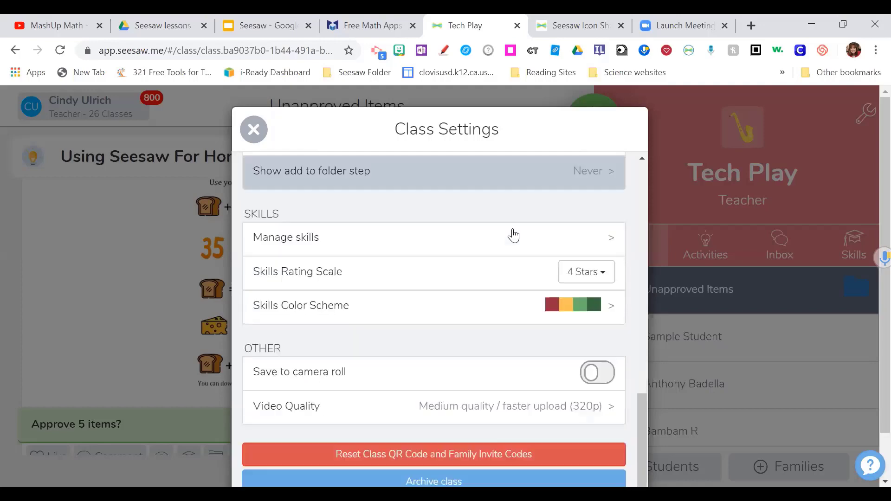
pyautogui.scroll(15, 464, 327)
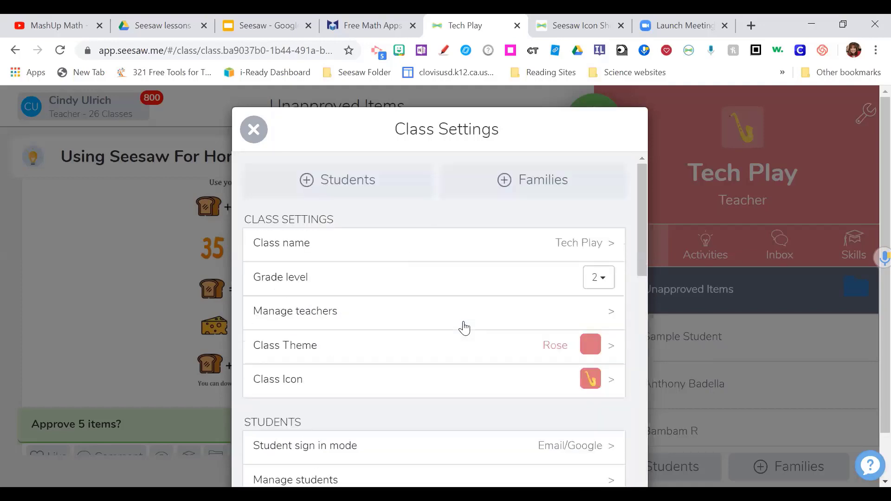
# - Close class settings and scroll the journal's student list beside the 5-item Unapproved Items queue
pyautogui.click(254, 129)
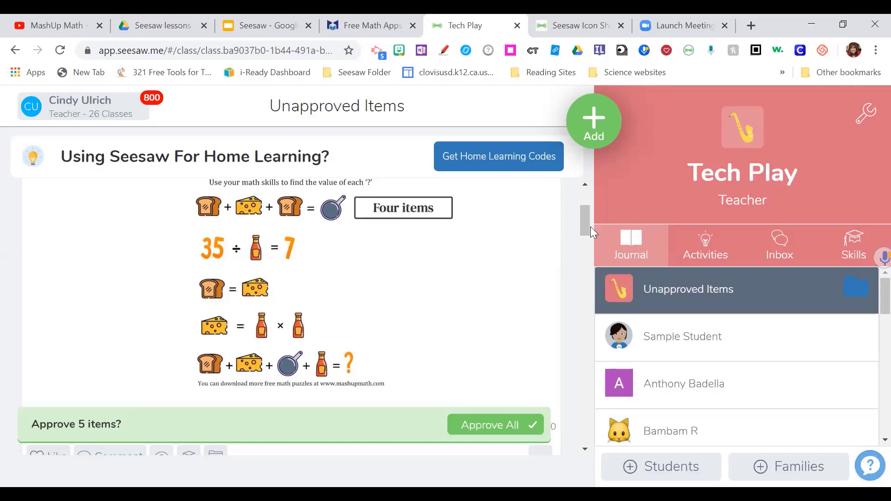
pyautogui.moveTo(588, 226); pyautogui.dragTo(586, 202)
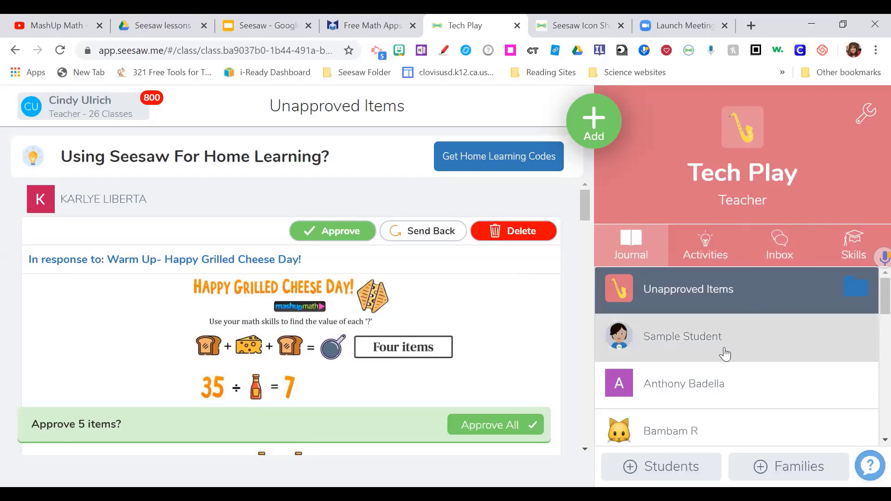
pyautogui.scroll(-4, 720, 374)
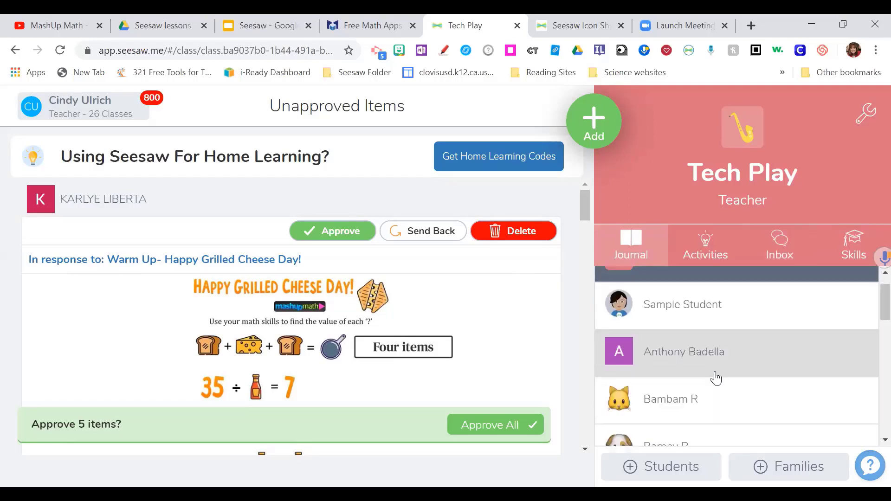
pyautogui.scroll(-3, 715, 379)
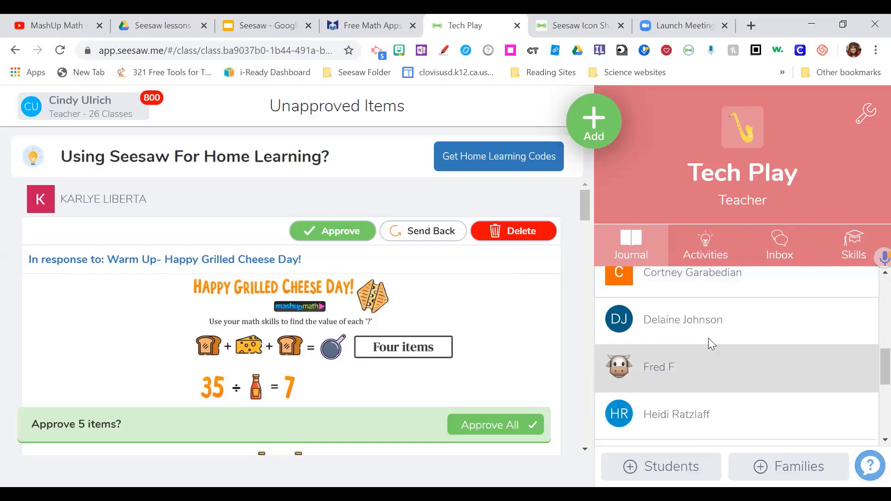
# - Filter Unapproved Items to one student's single grilled-cheese warm-up response
pyautogui.click(695, 322)
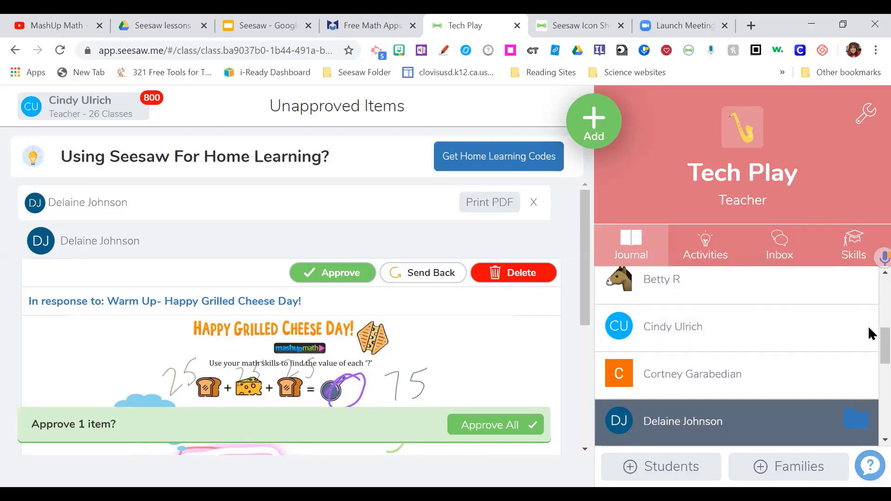
pyautogui.scroll(5, 868, 310)
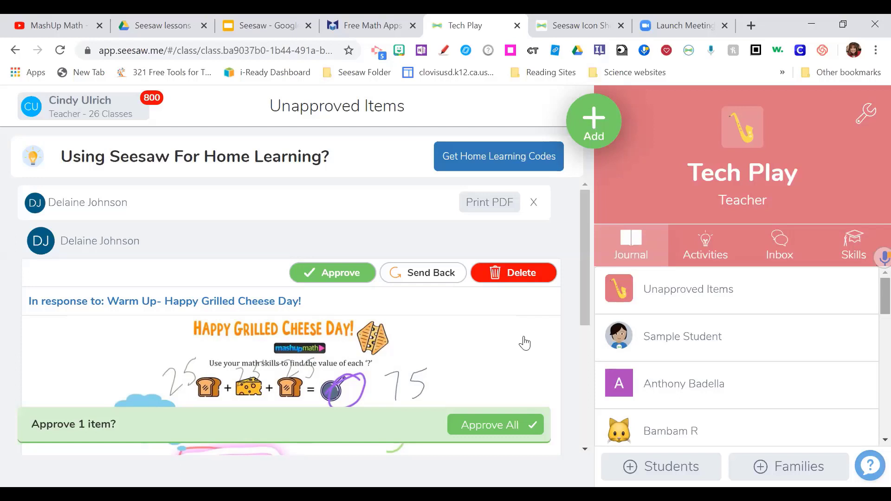
# - From Activities, open the first waiting response to the Warm Up- Happy Grilled Cheese Day! activity
pyautogui.click(683, 250)
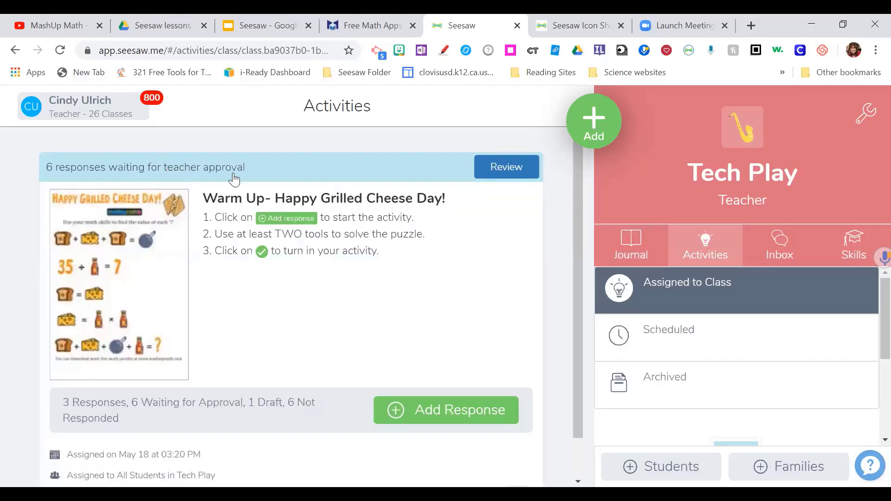
pyautogui.click(514, 174)
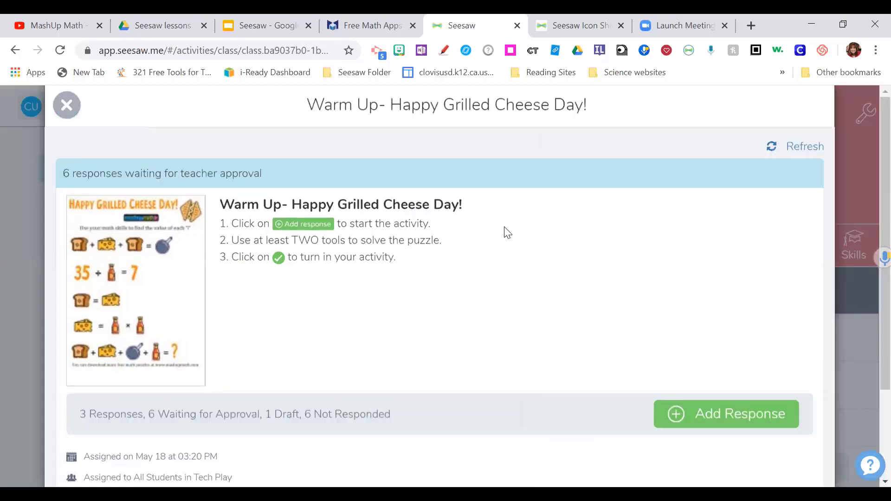
pyautogui.scroll(-7, 510, 237)
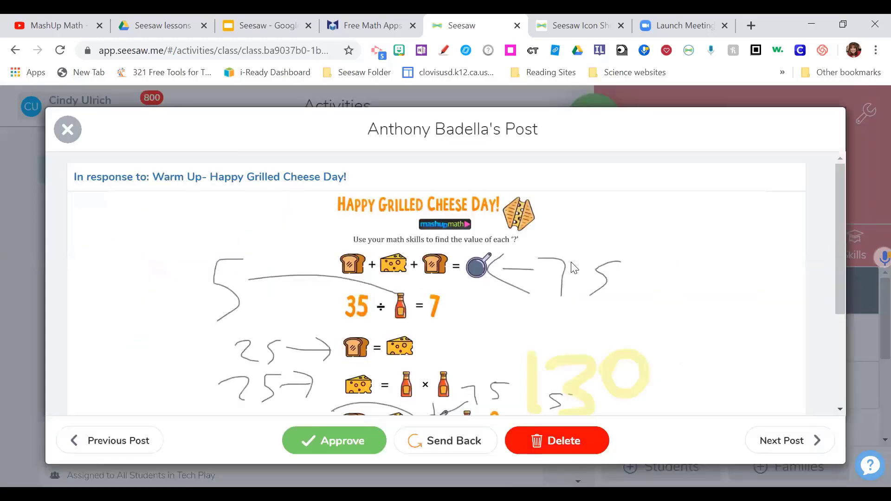
# - Comment 'You rocked it!' on the student's warm-up post and like it
pyautogui.scroll(-2, 573, 265)
pyautogui.scroll(-2, 160, 328)
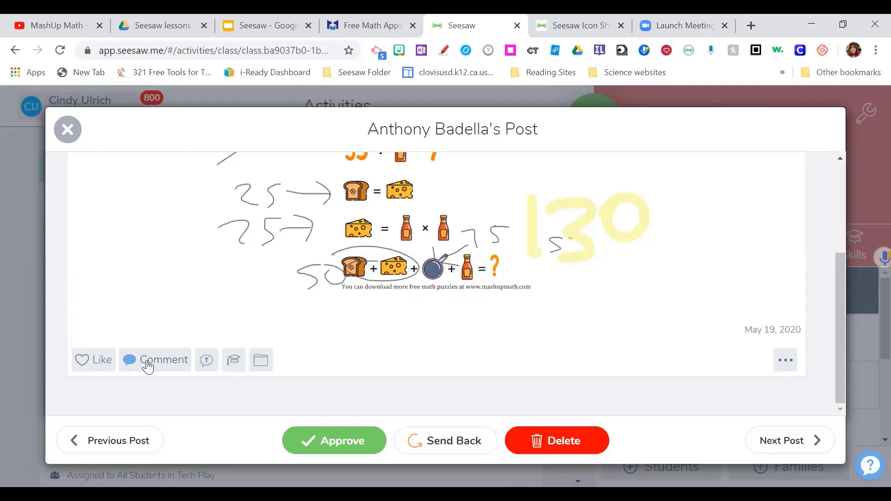
pyautogui.click(148, 360)
pyautogui.write('Yo')
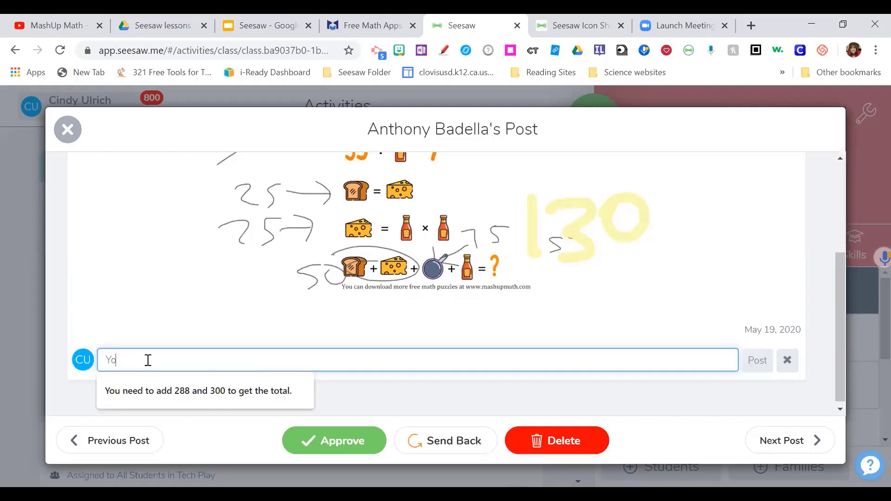
pyautogui.write('u rocked')
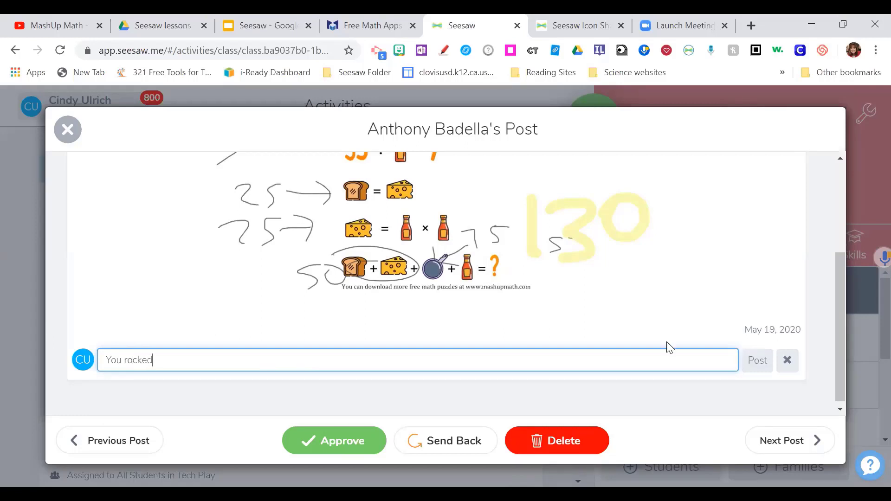
pyautogui.write(' it!')
pyautogui.click(754, 362)
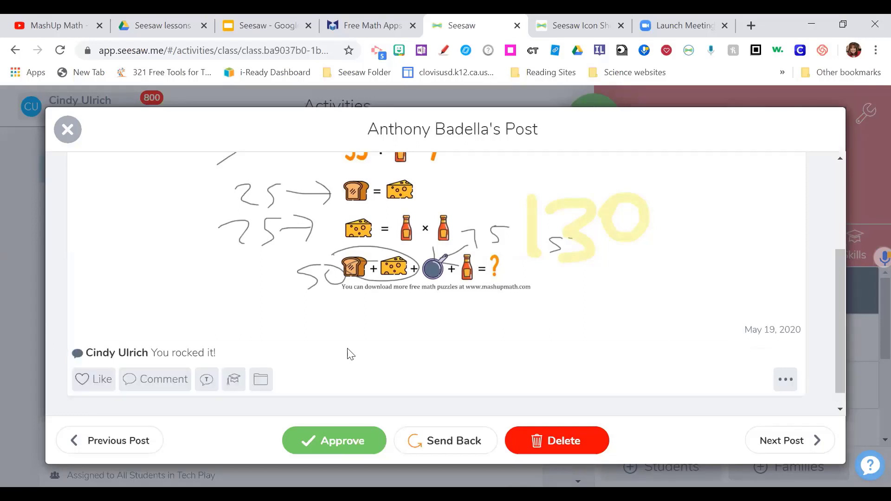
pyautogui.click(97, 381)
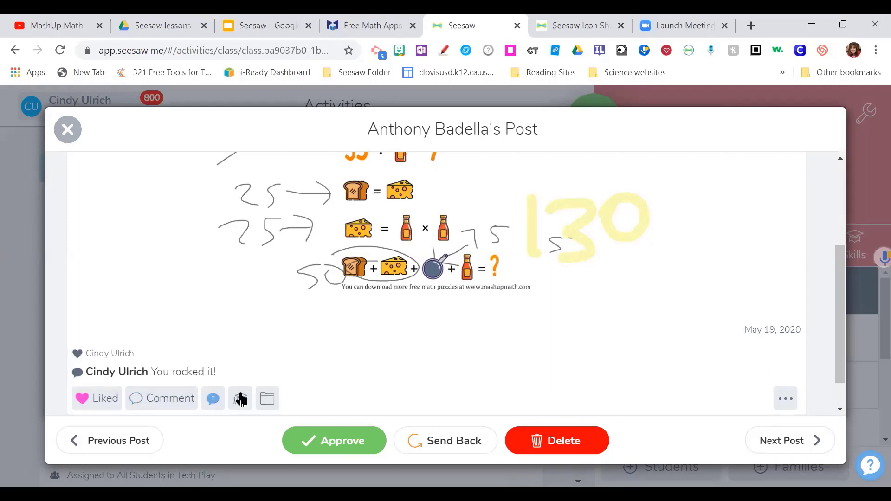
# - Check the post's private notes, approve it, and move to the next student
pyautogui.click(212, 400)
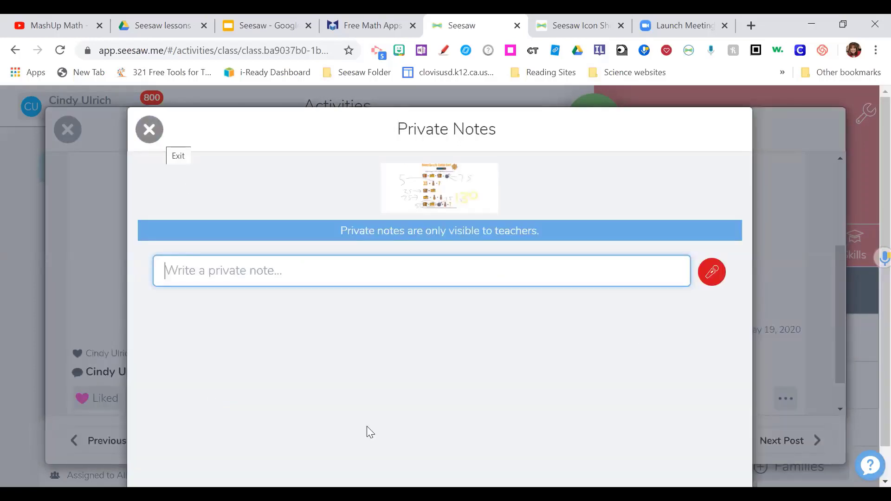
pyautogui.press('Escape')
pyautogui.click(357, 448)
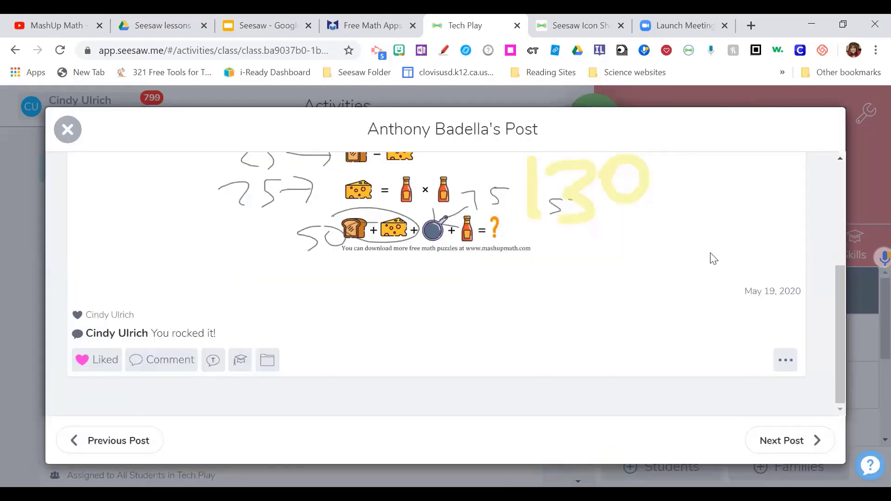
pyautogui.scroll(3, 714, 259)
pyautogui.scroll(-3, 808, 390)
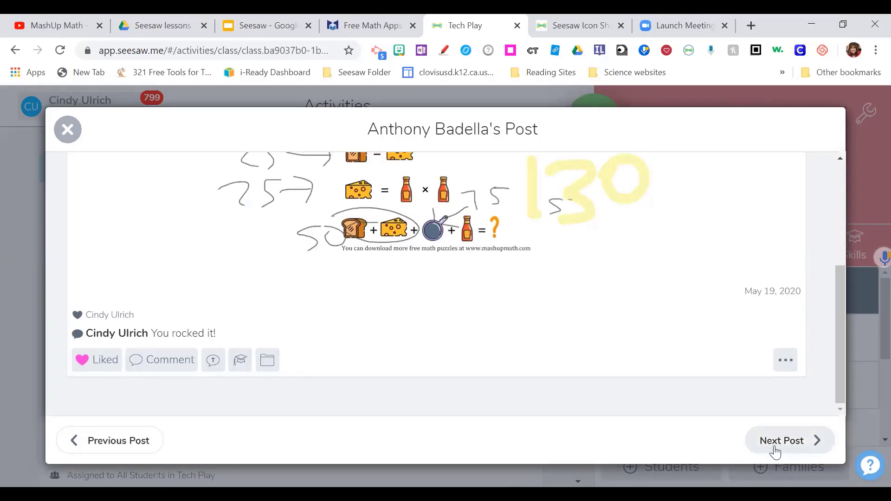
pyautogui.click(780, 448)
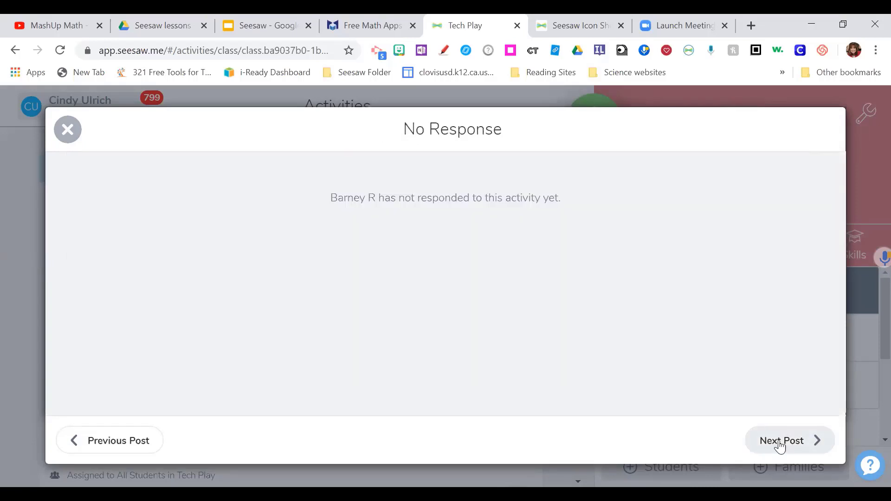
# - Skip the students with no response to reach the next submitted post (answers 75, 5, 5×5)
pyautogui.click(780, 447)
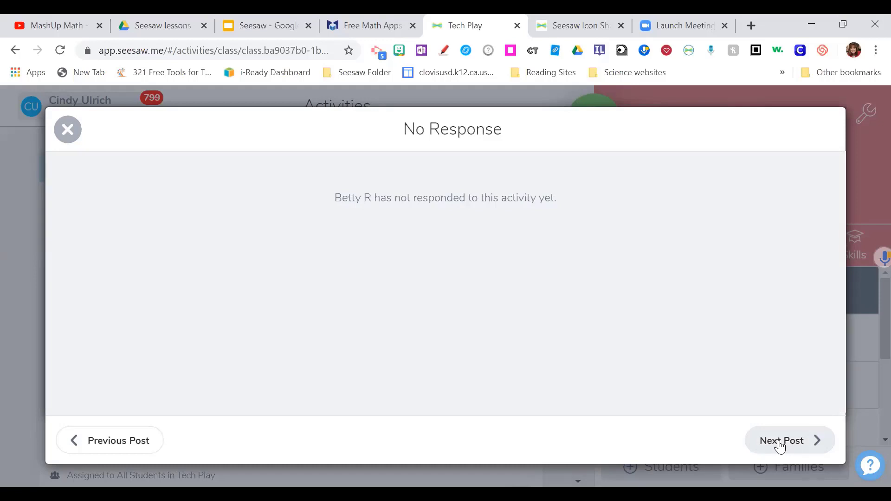
pyautogui.click(781, 447)
pyautogui.click(781, 447)
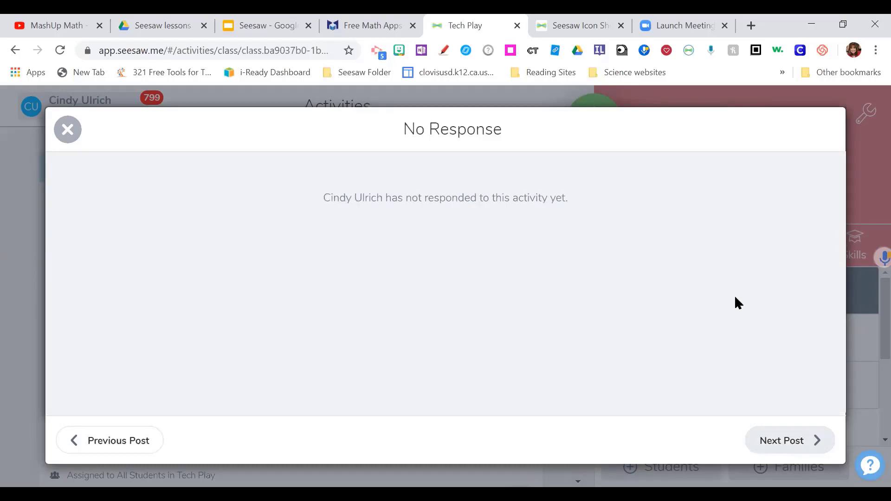
pyautogui.scroll(-2, 584, 274)
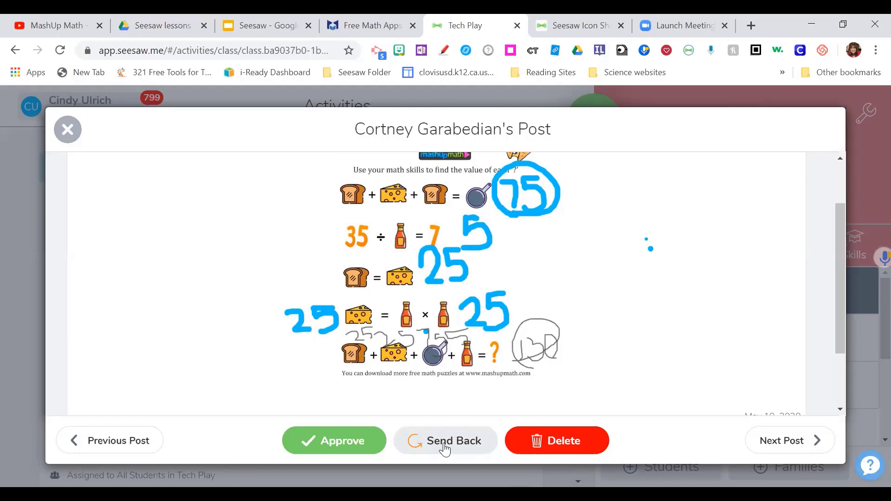
pyautogui.click(784, 446)
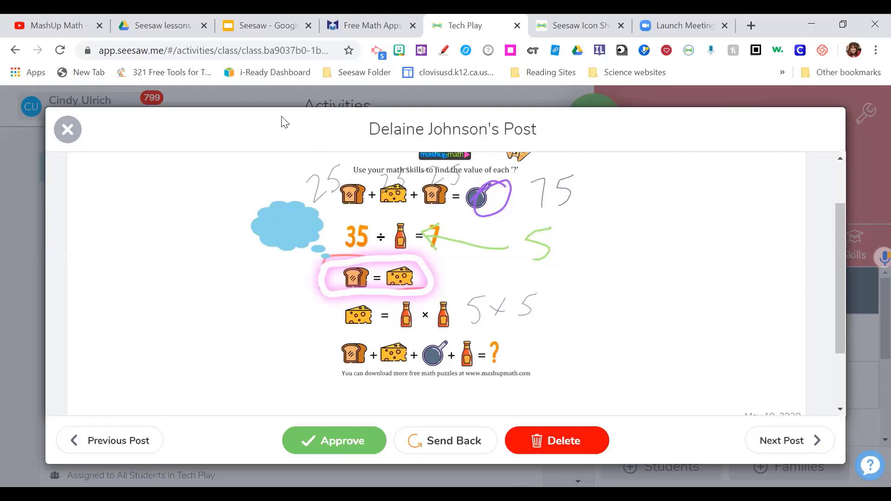
# - Close the student post and the warm-up review to return to the Tech Play Activities list
pyautogui.click(74, 131)
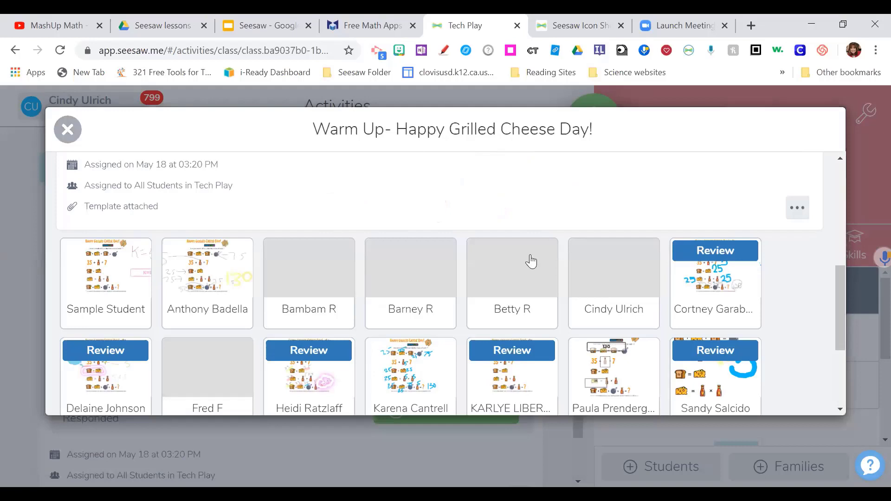
pyautogui.scroll(-4, 532, 262)
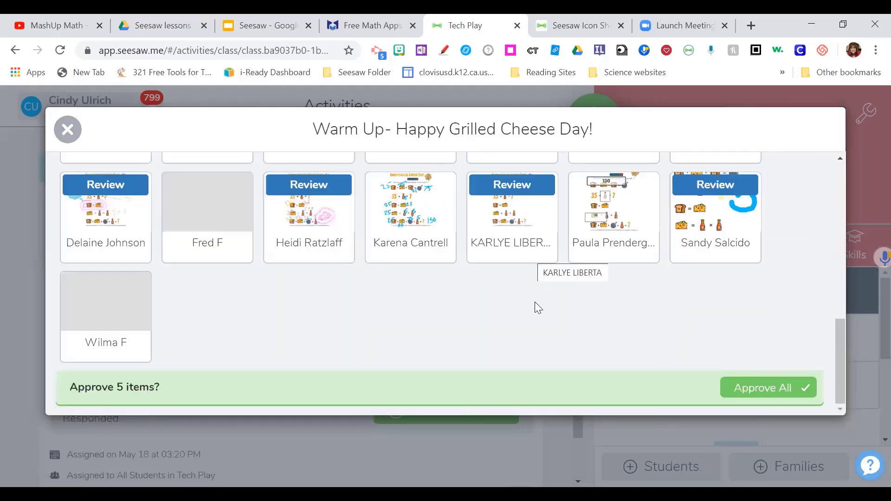
pyautogui.scroll(8, 205, 165)
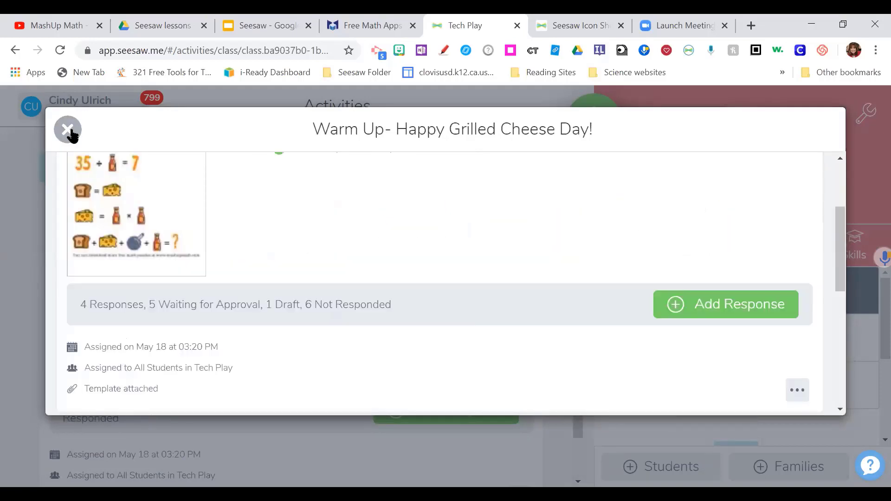
pyautogui.click(68, 130)
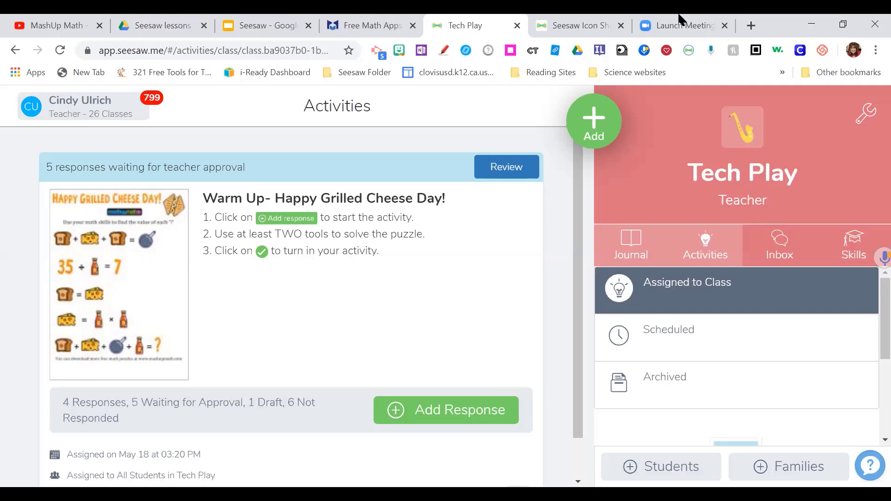
# - Choose Add > Assign Activity and open the Community library, filtered to 2nd Grade
pyautogui.click(600, 134)
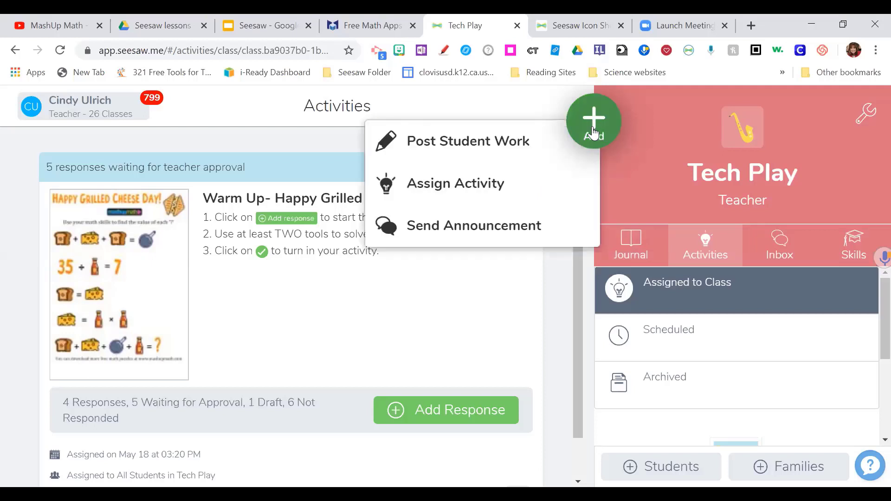
pyautogui.click(454, 183)
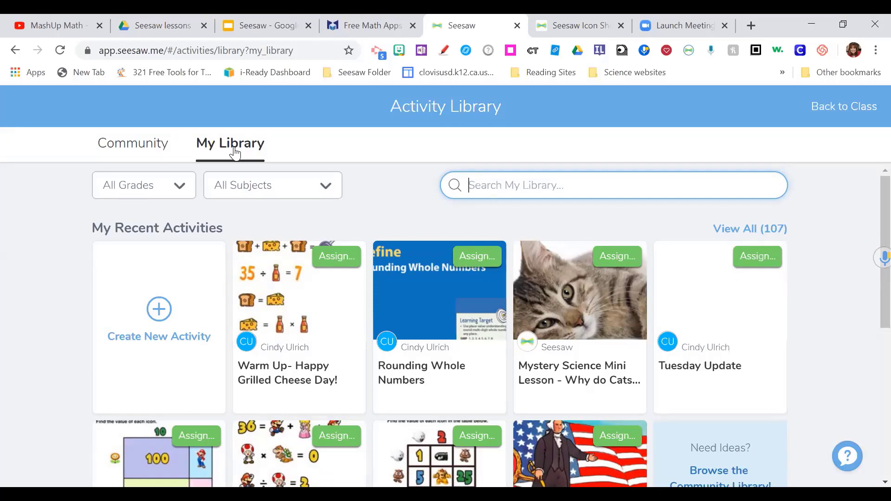
pyautogui.click(130, 150)
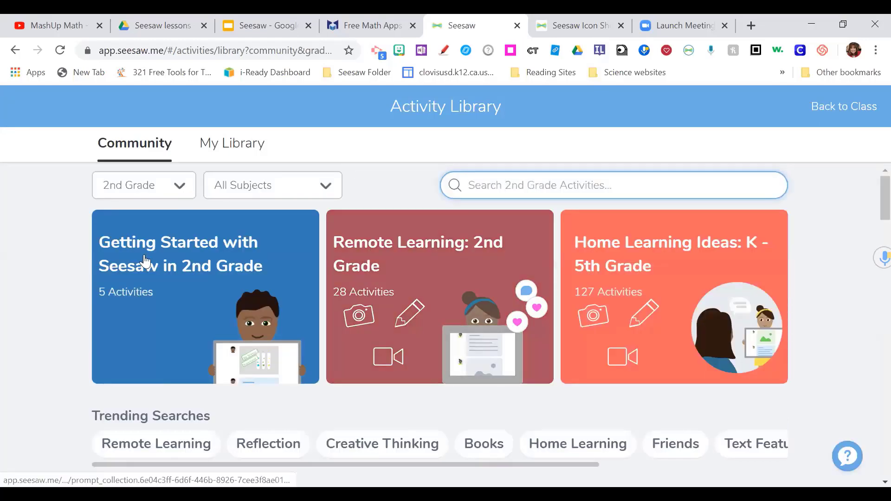
# - Adjust the Community library filters, trying History, and set the grade to 4th Grade
pyautogui.click(144, 185)
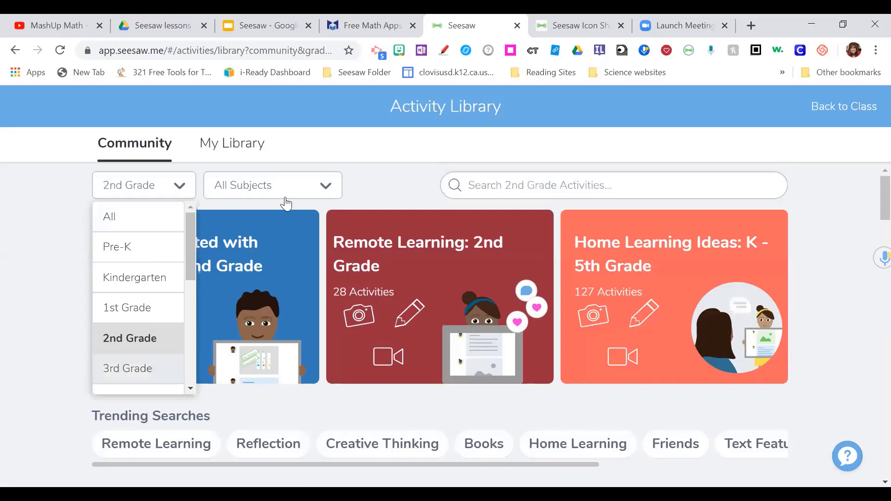
pyautogui.press('Return')
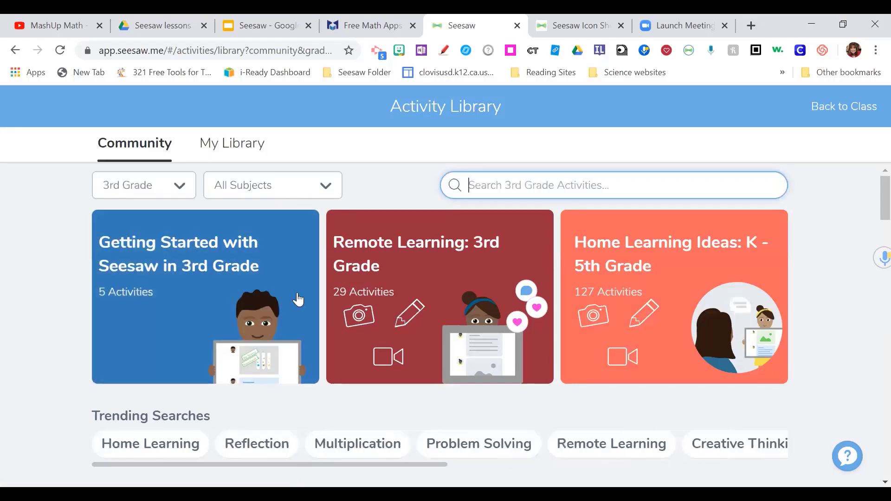
pyautogui.hotkey('shift', 'Tab')
pyautogui.press('Down')
pyautogui.scroll(-2, 283, 315)
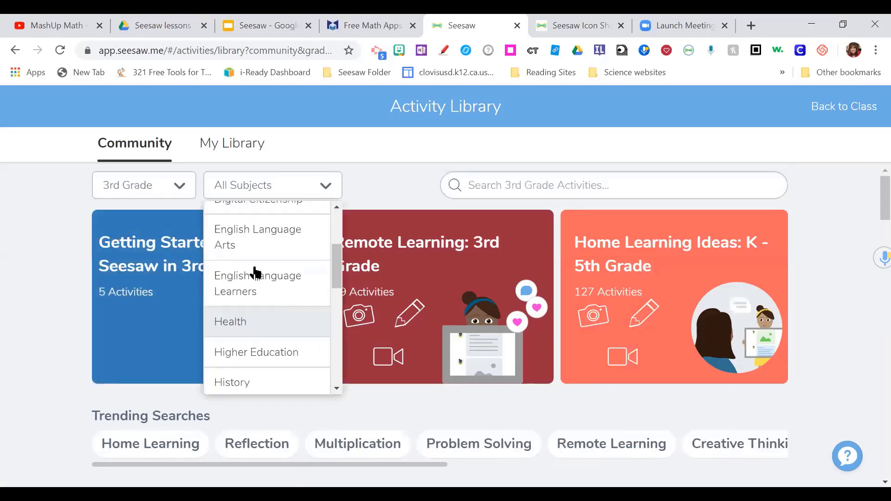
pyautogui.click(254, 378)
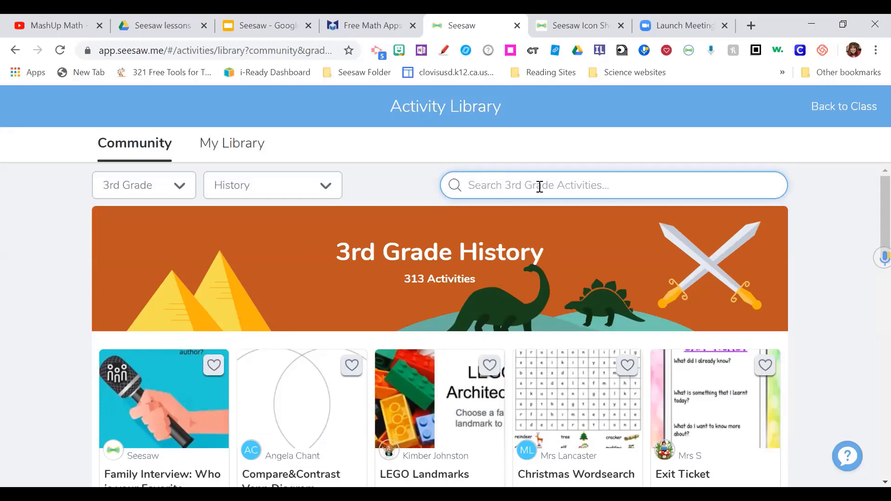
pyautogui.click(177, 189)
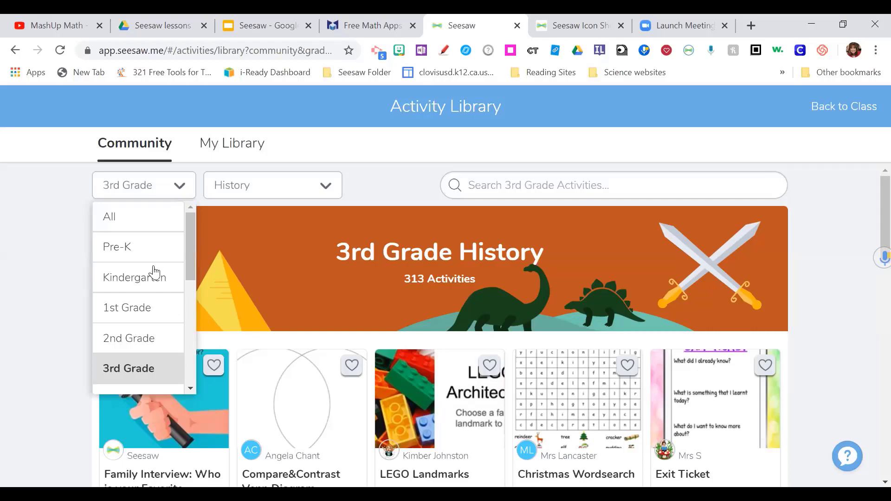
pyautogui.scroll(-3, 139, 272)
pyautogui.click(138, 272)
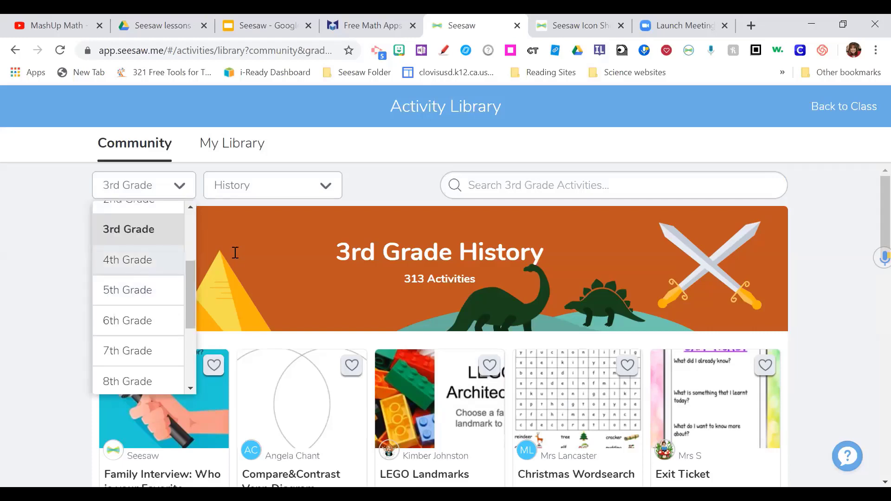
# - Search 4th Grade activities for 'gold rush' and open Gold Rush Migration
pyautogui.click(476, 185)
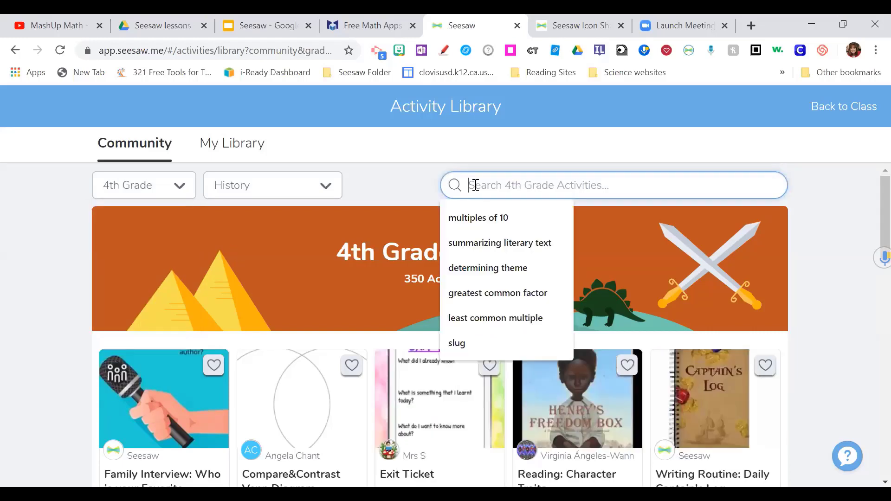
pyautogui.write('go')
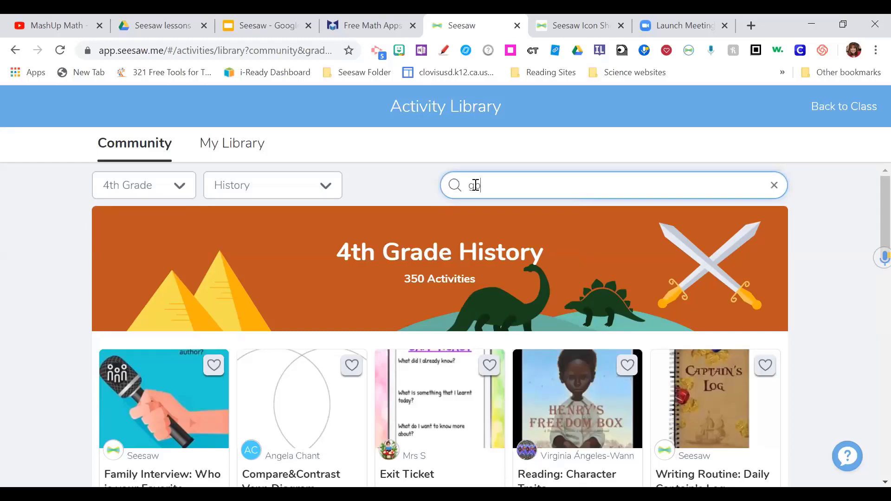
pyautogui.write('ld rush')
pyautogui.press('Return')
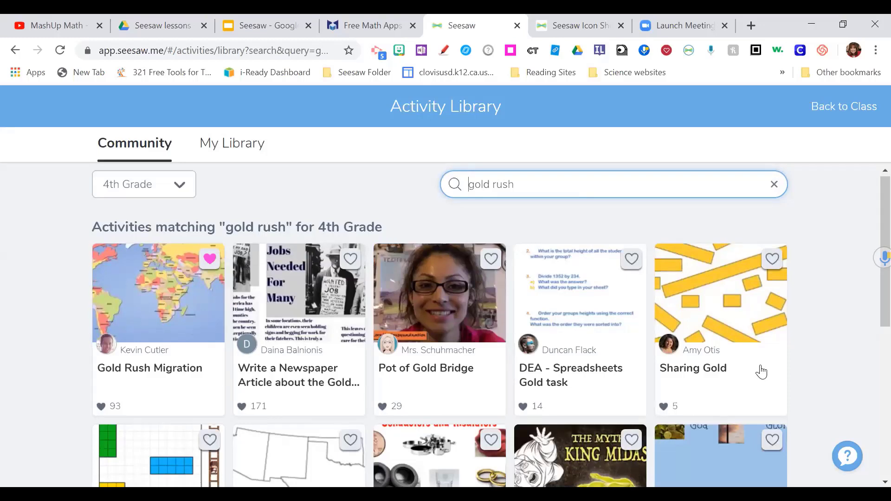
pyautogui.scroll(-5, 237, 323)
pyautogui.scroll(1, 353, 304)
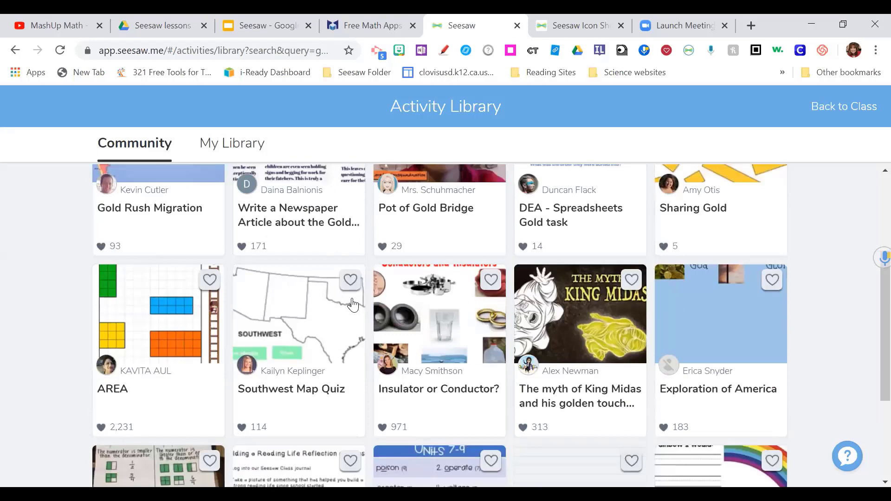
pyautogui.scroll(1, 446, 362)
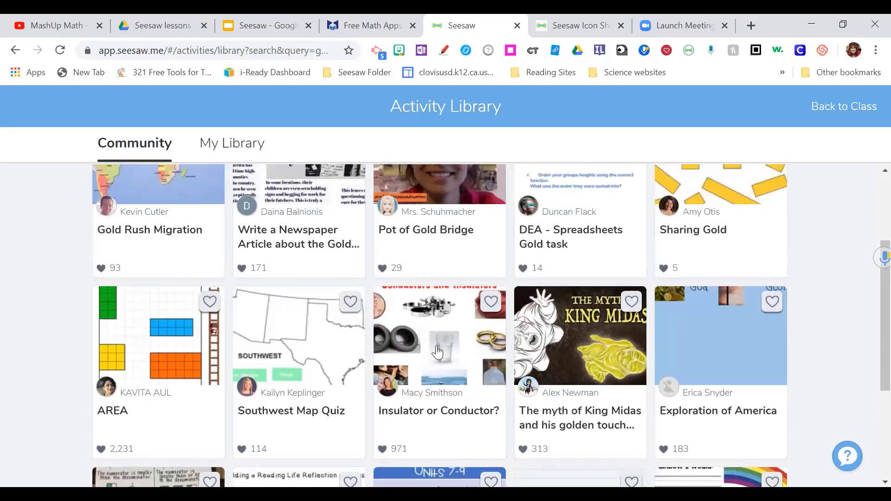
pyautogui.scroll(3, 147, 328)
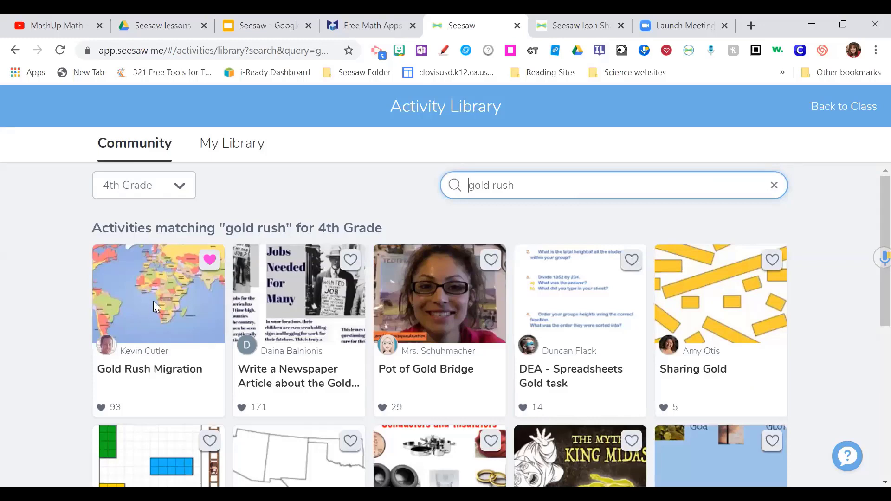
pyautogui.click(153, 301)
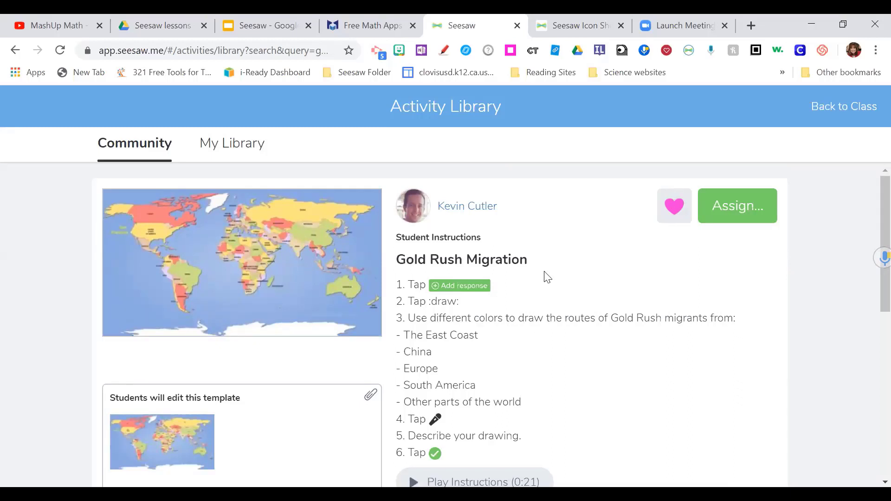
# - Heart Gold Rush Migration, then close the Add to Collection list without saving
pyautogui.scroll(-2, 492, 351)
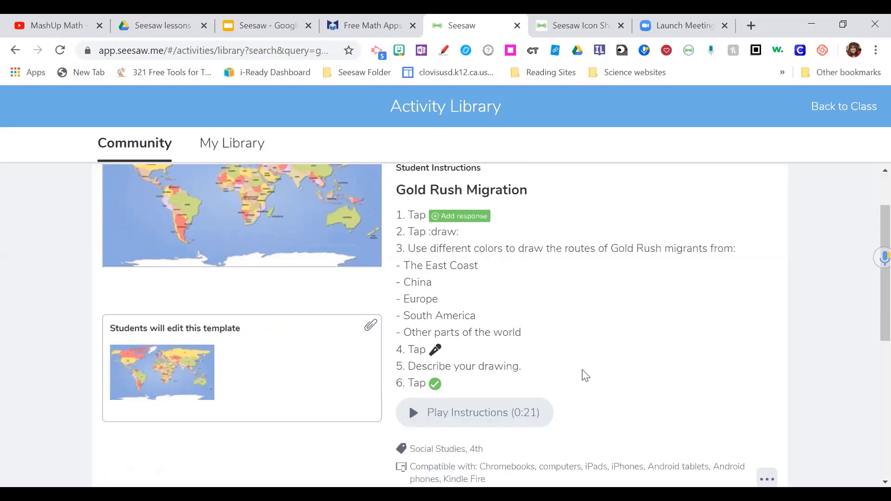
pyautogui.scroll(2, 586, 362)
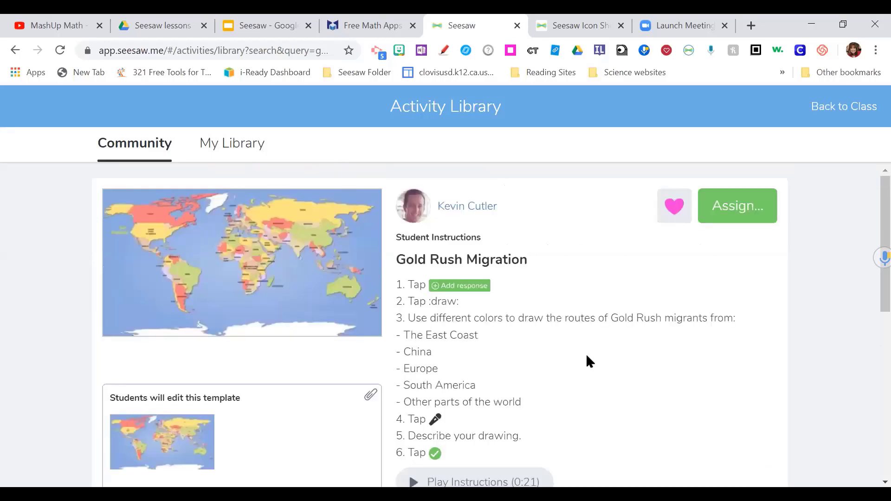
pyautogui.click(674, 212)
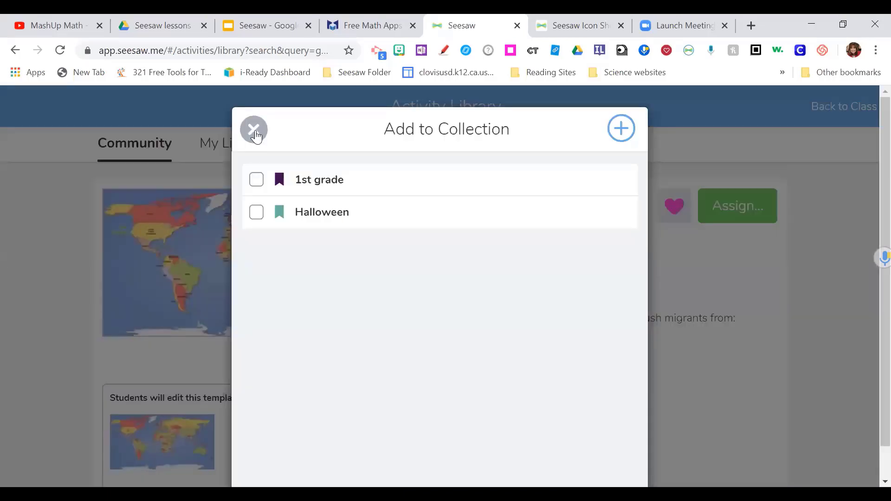
pyautogui.click(254, 131)
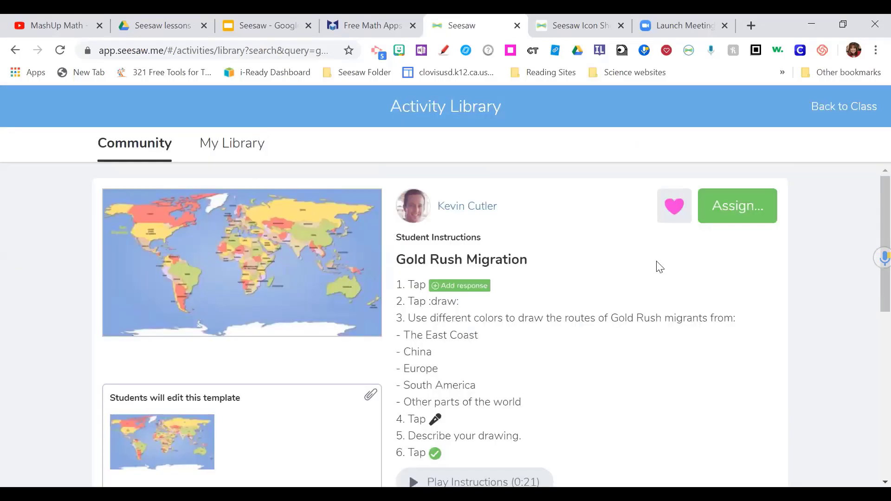
# - Assign Gold Rush Migration to the Tech Play class
pyautogui.click(736, 204)
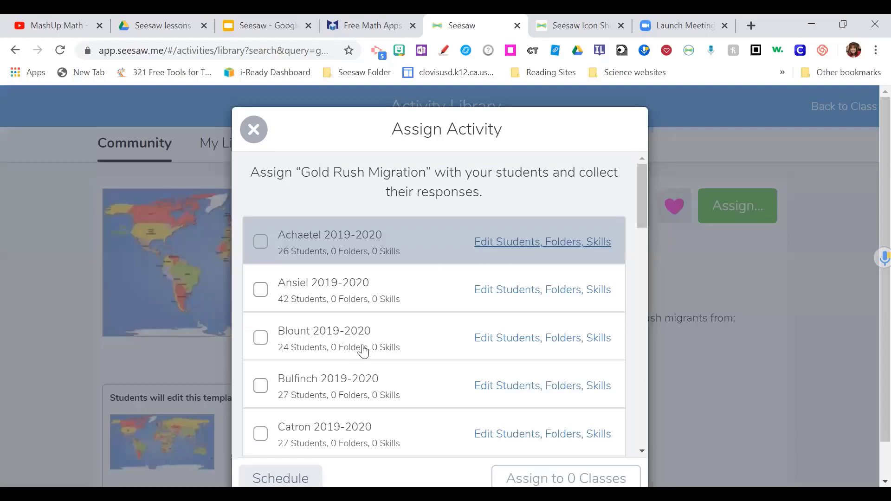
pyautogui.scroll(-5, 360, 349)
pyautogui.scroll(-5, 363, 352)
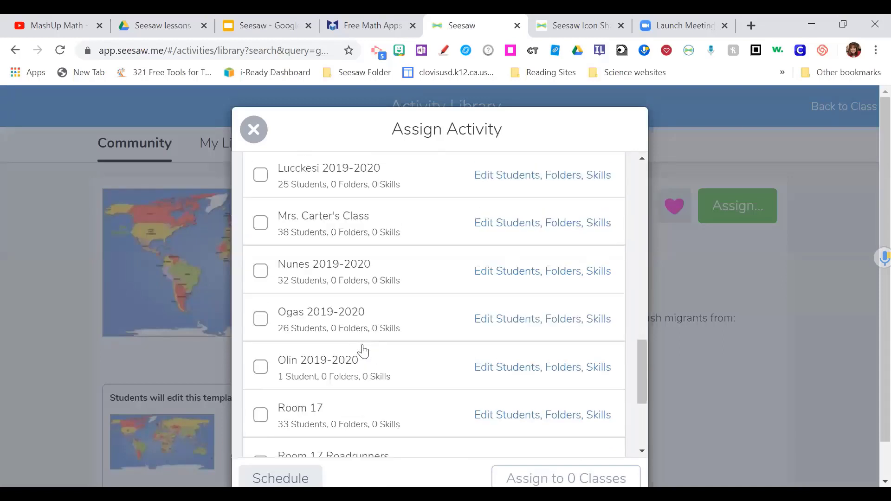
pyautogui.scroll(-4, 363, 352)
pyautogui.click(261, 362)
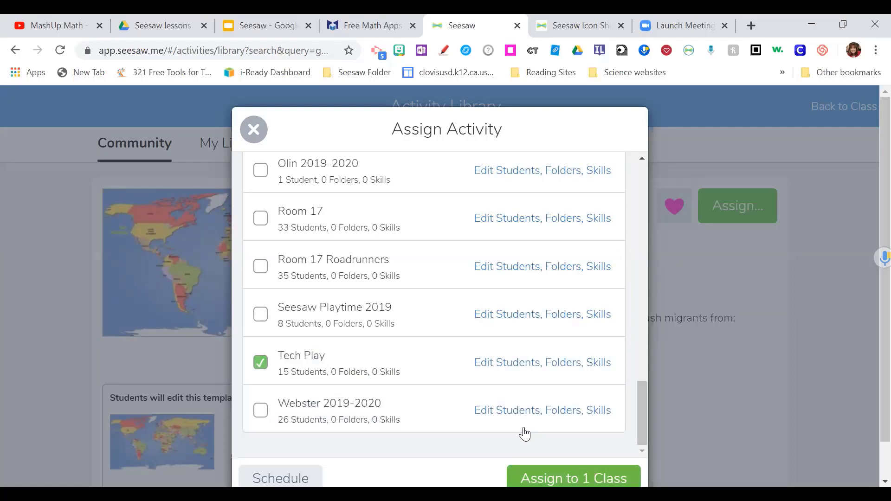
pyautogui.press('Return')
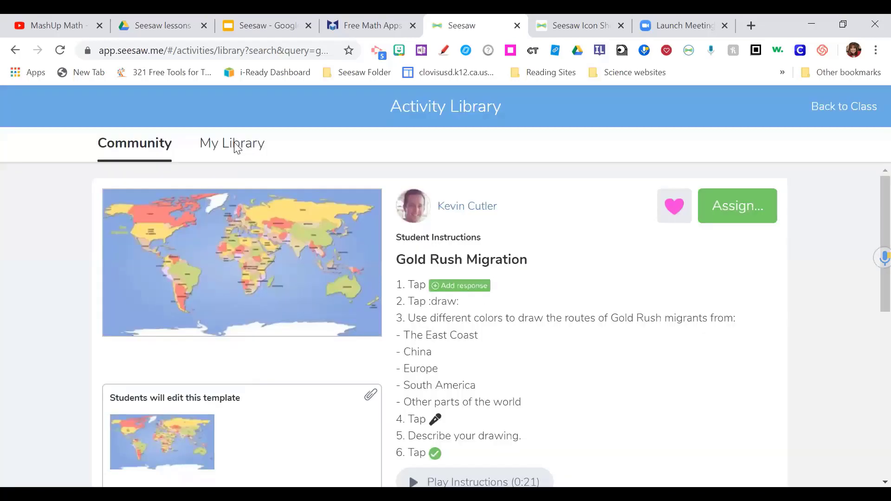
# - Switch to My Library and browse the 99 activities not in a collection
pyautogui.click(235, 145)
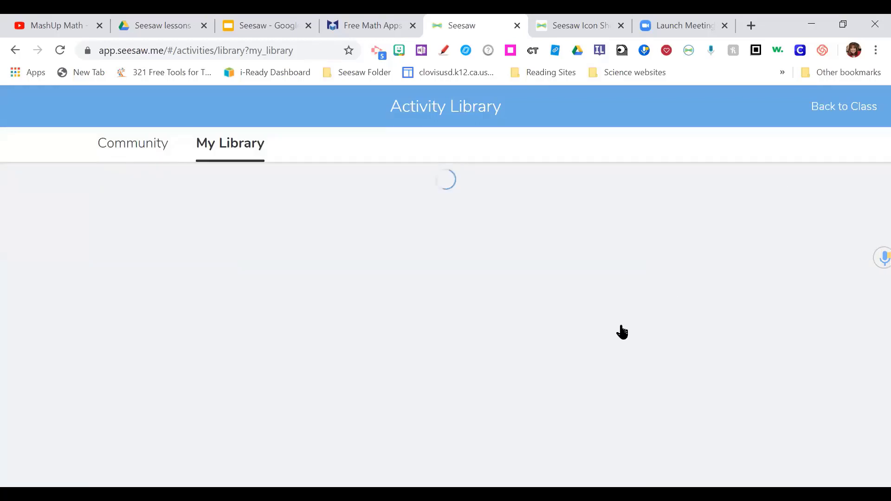
pyautogui.scroll(-1, 363, 428)
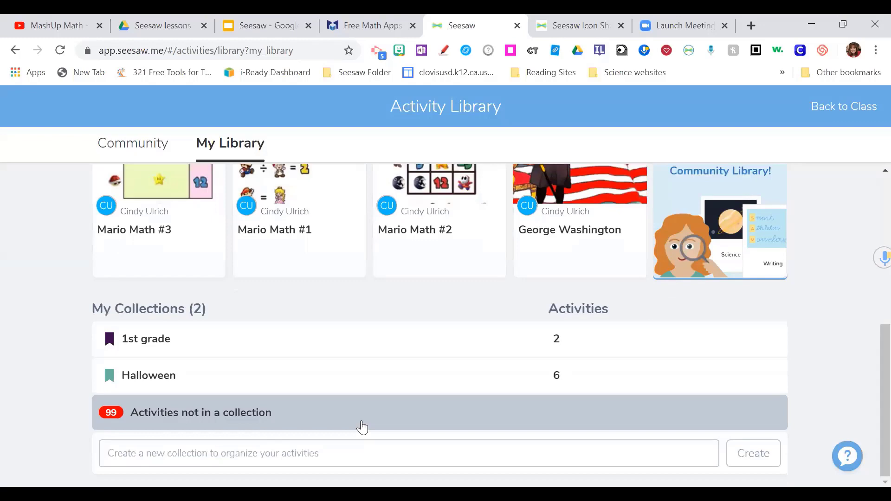
pyautogui.click(363, 428)
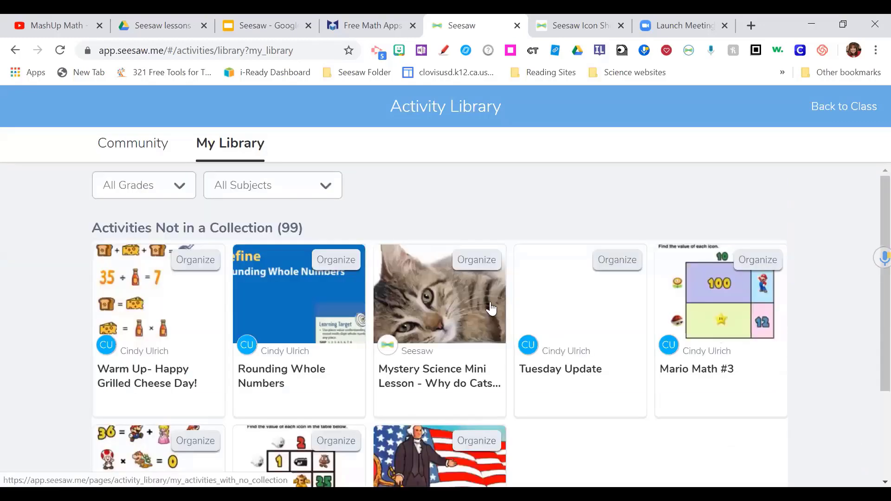
pyautogui.scroll(-9, 491, 309)
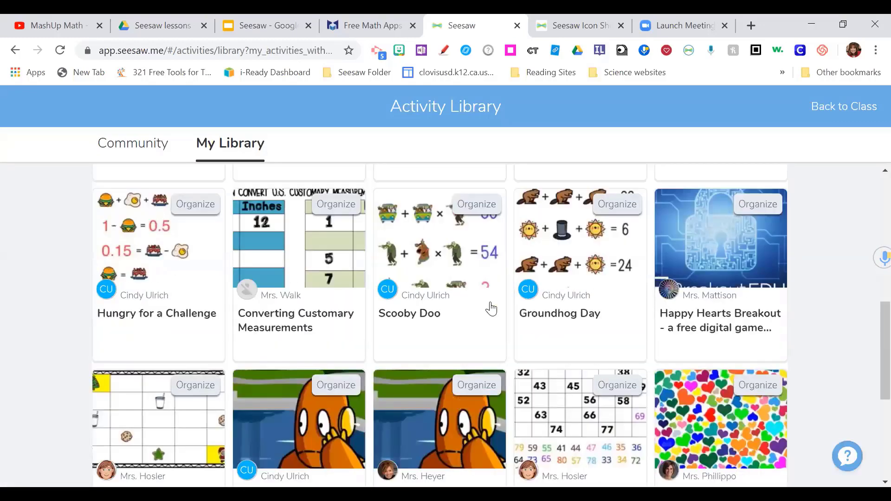
pyautogui.scroll(-6, 491, 308)
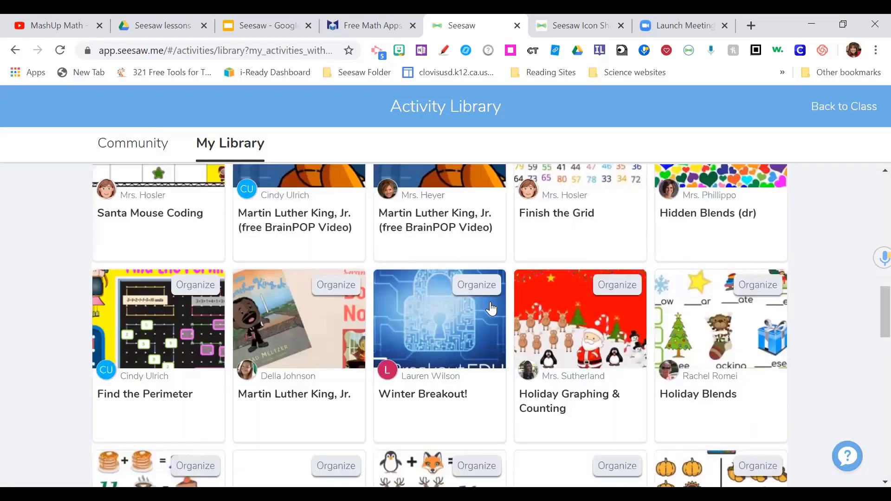
pyautogui.scroll(-3, 491, 309)
pyautogui.scroll(-9, 492, 308)
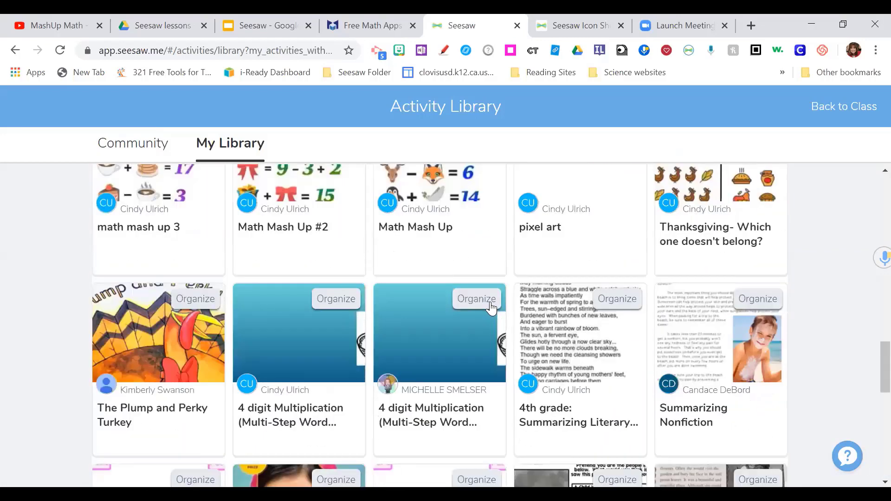
pyautogui.scroll(-8, 491, 309)
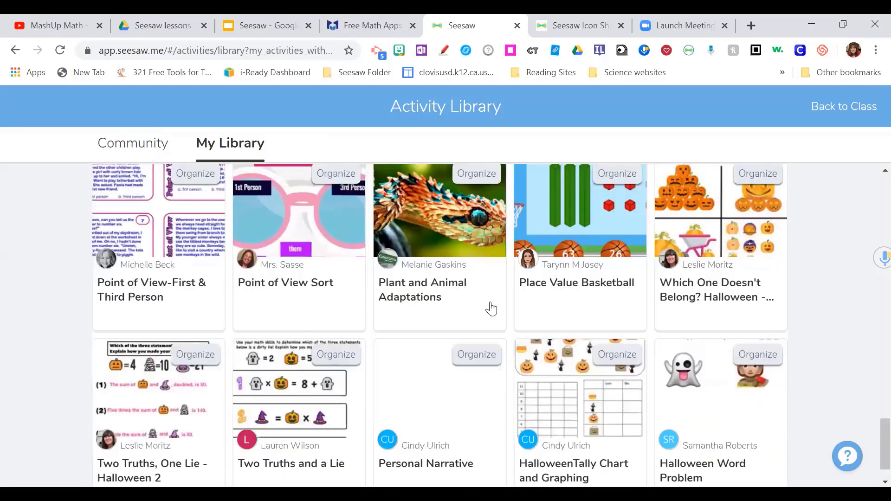
pyautogui.scroll(15, 491, 309)
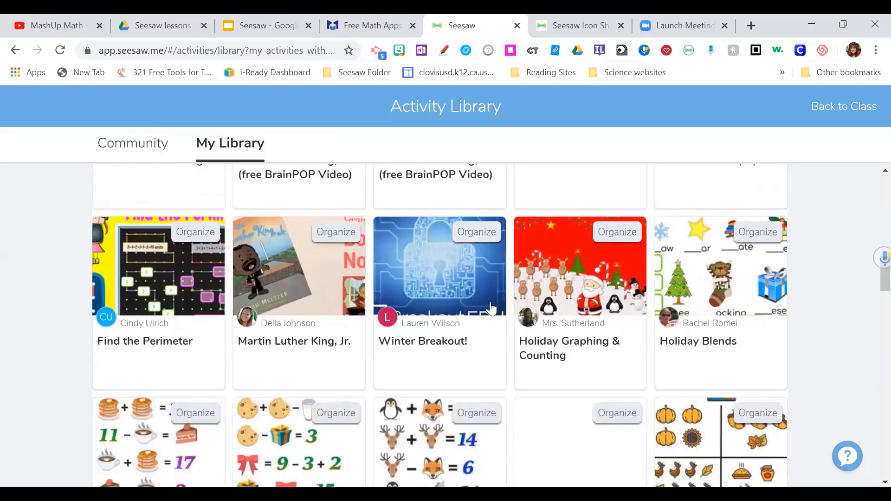
pyautogui.scroll(10, 491, 309)
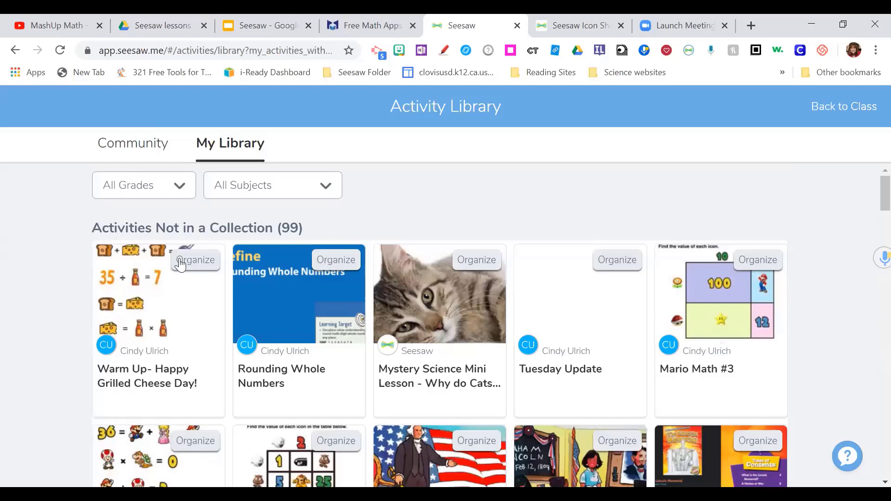
# - Return to My Library, open the George Washington activity and its '...' options
pyautogui.click(10, 51)
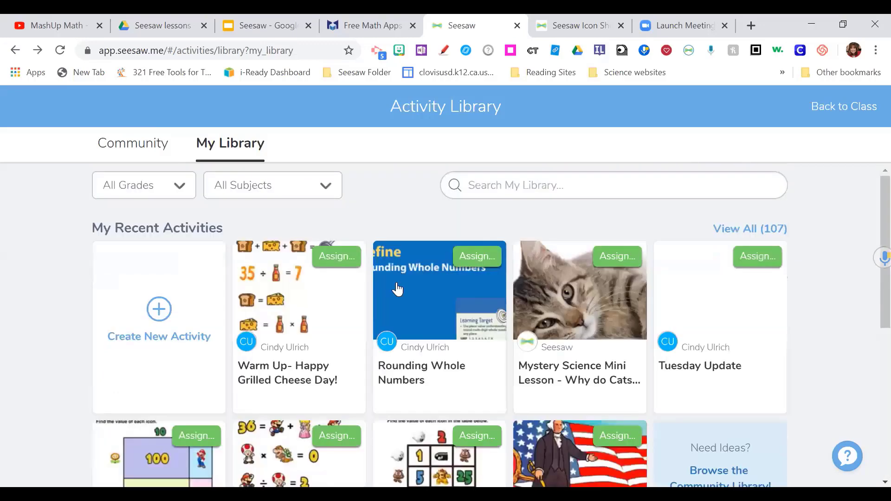
pyautogui.scroll(-4, 515, 278)
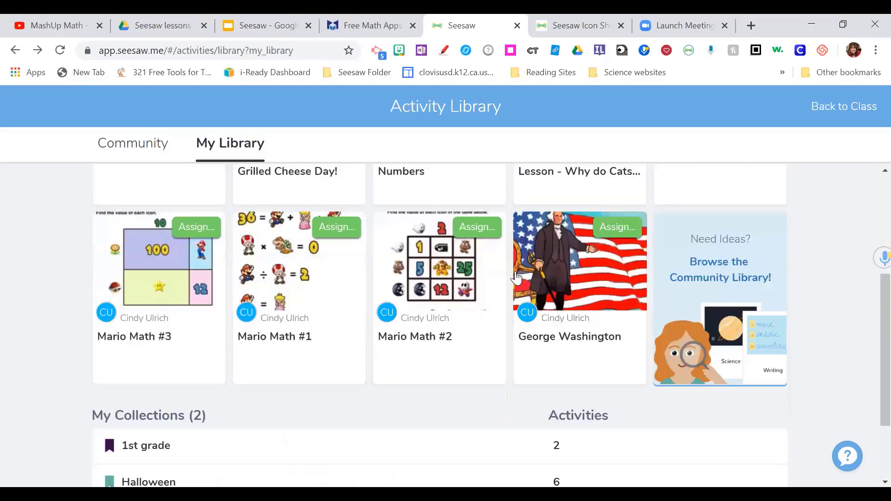
pyautogui.click(610, 278)
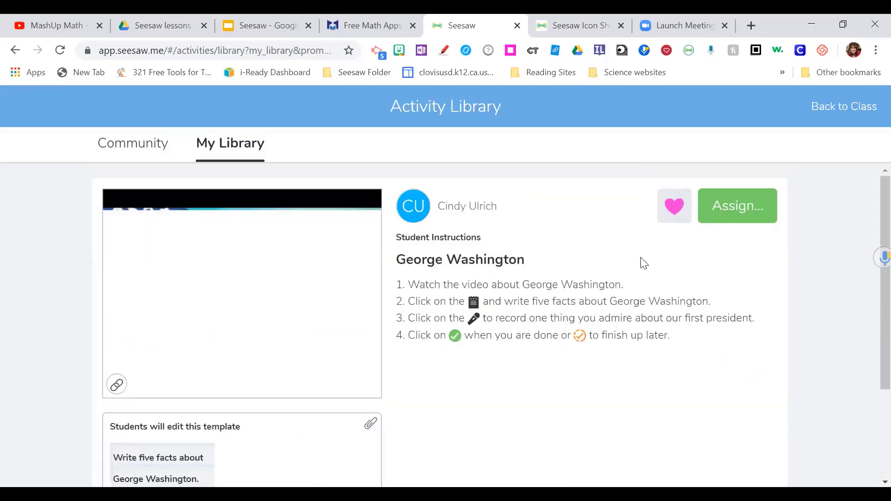
pyautogui.scroll(-3, 750, 363)
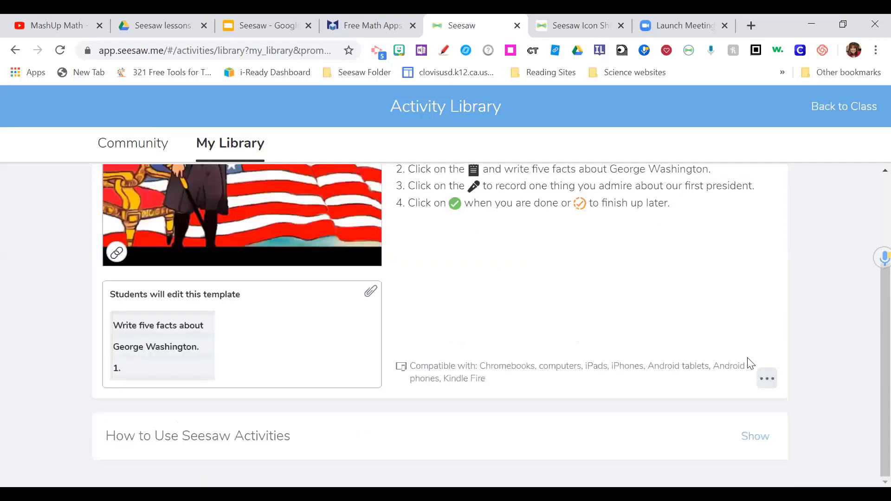
pyautogui.click(767, 380)
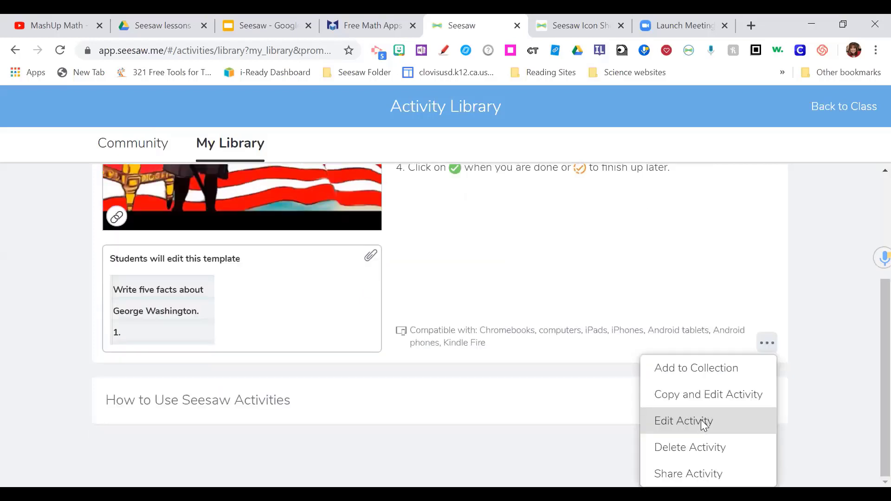
pyautogui.click(701, 421)
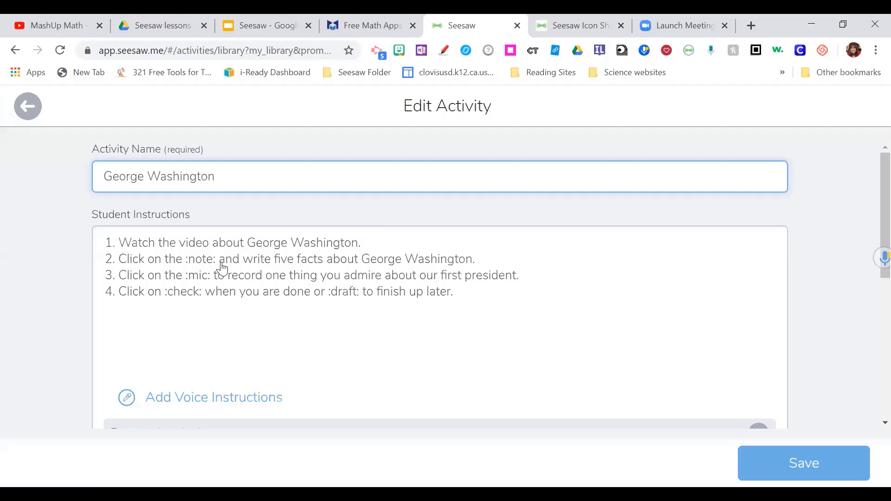
pyautogui.scroll(-3, 222, 268)
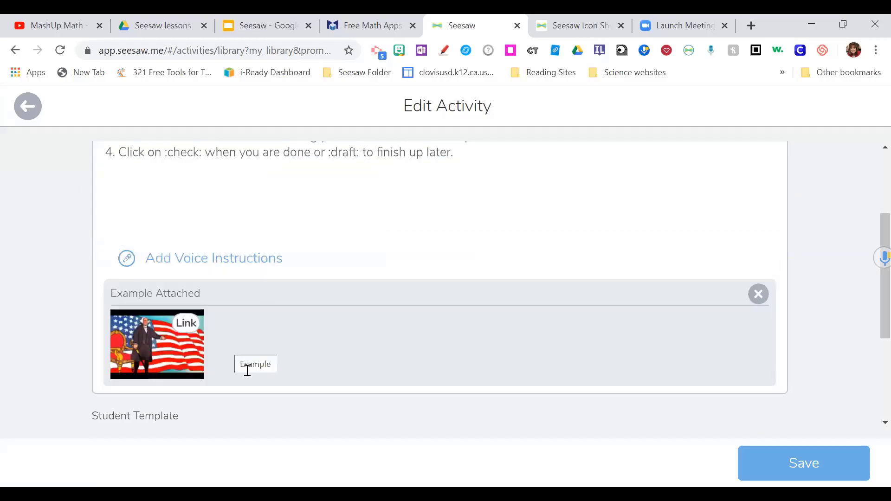
pyautogui.scroll(3, 257, 376)
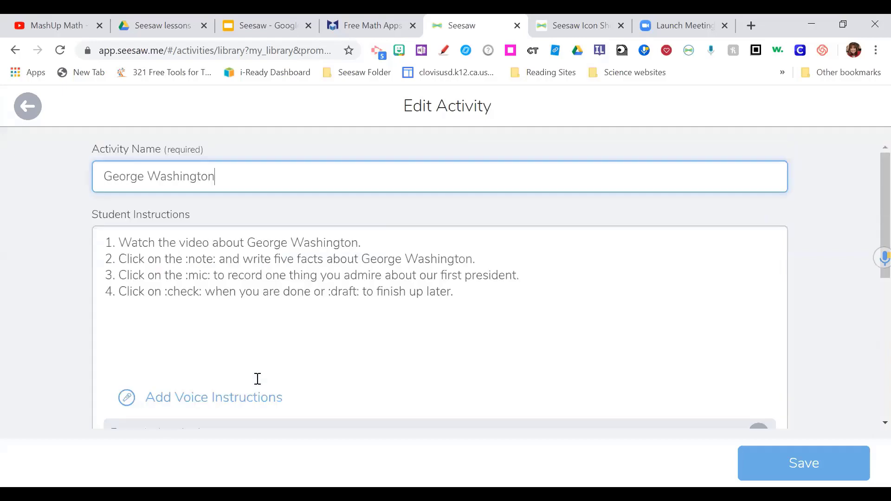
pyautogui.click(21, 109)
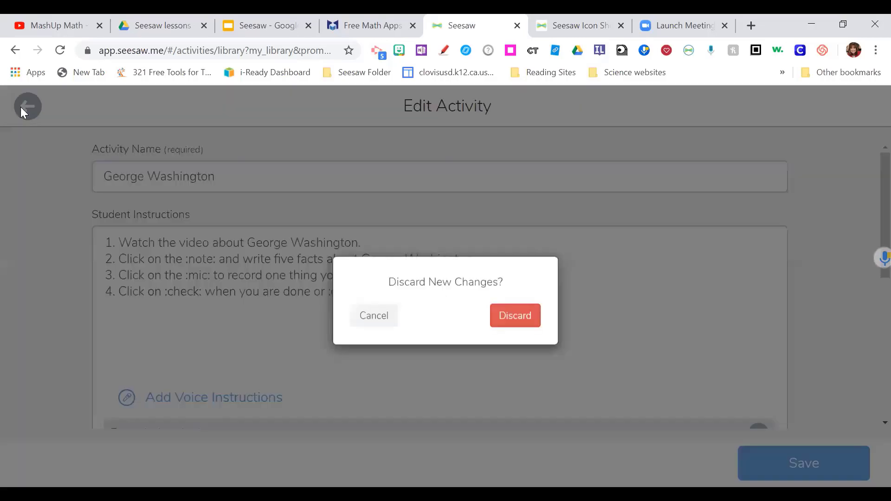
pyautogui.click(501, 319)
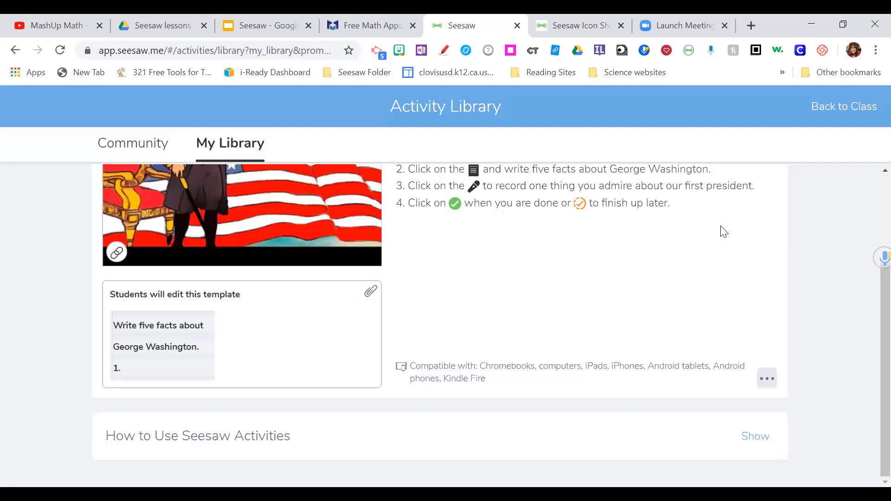
pyautogui.scroll(3, 537, 215)
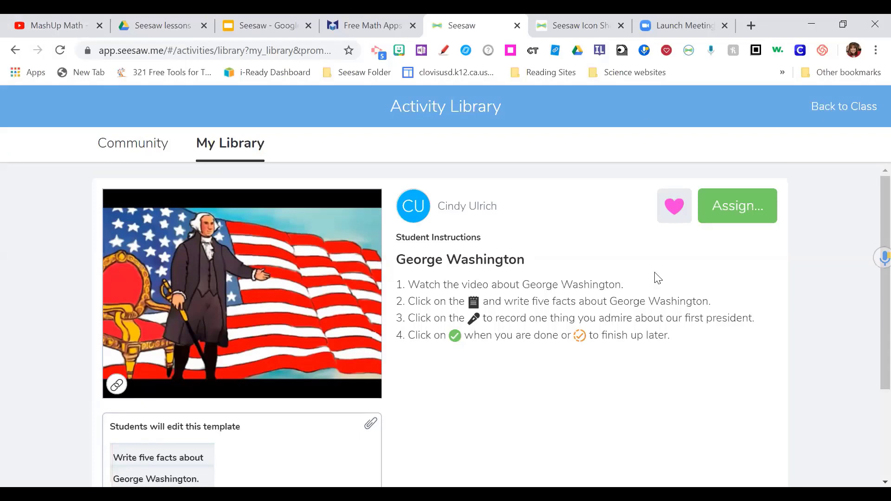
# - Open the George Washington activity in Edit Activity from its '...' menu
pyautogui.scroll(-3, 743, 362)
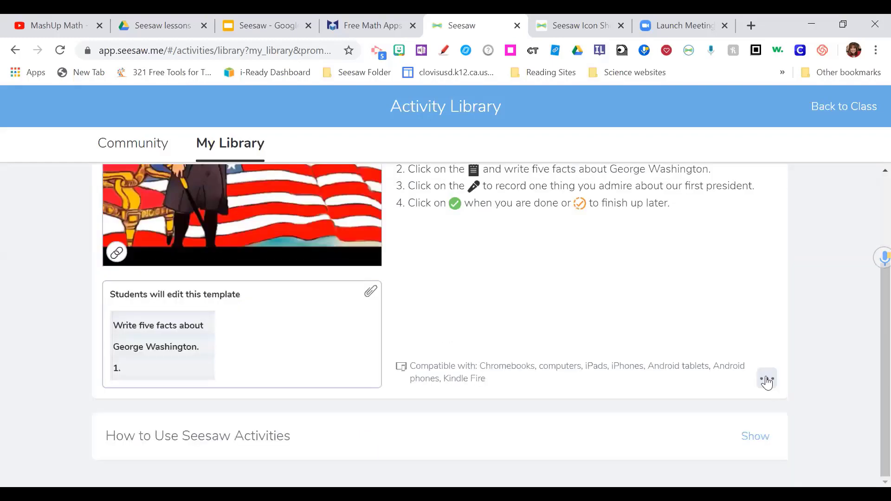
pyautogui.click(767, 380)
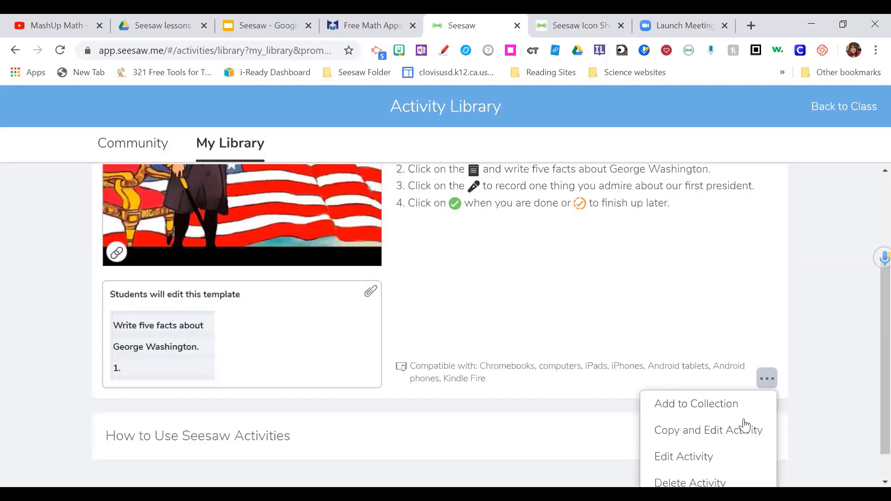
pyautogui.scroll(-1, 742, 424)
pyautogui.scroll(1, 734, 398)
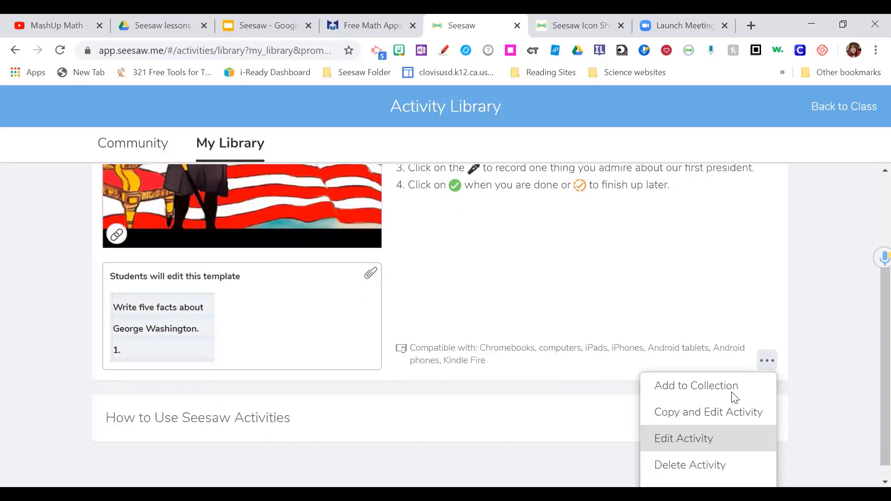
pyautogui.scroll(-1, 765, 346)
pyautogui.click(766, 344)
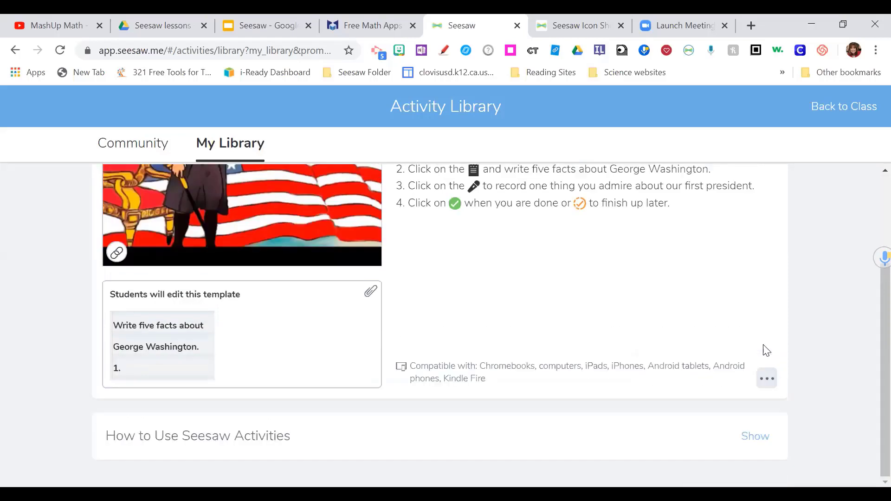
pyautogui.click(771, 387)
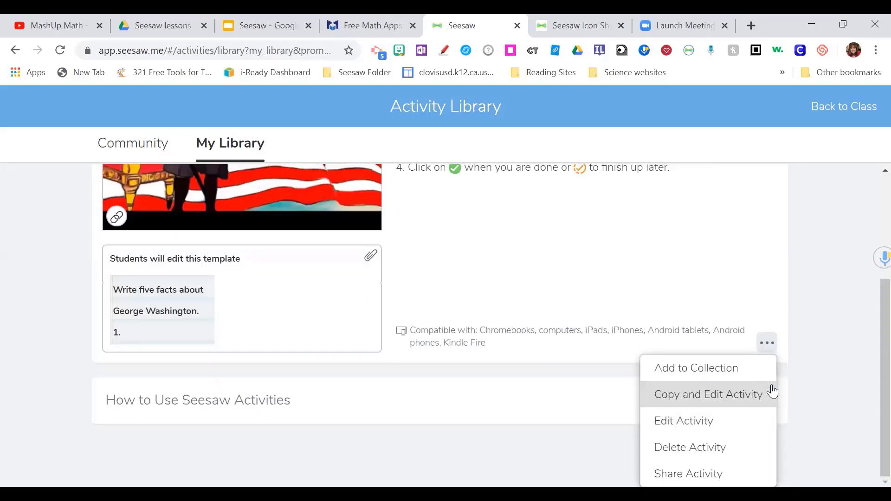
pyautogui.click(702, 416)
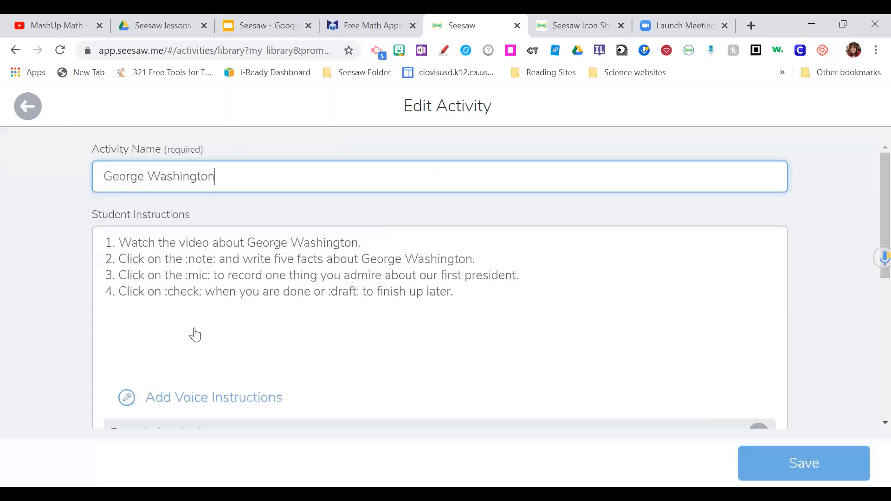
# - Leave the editor, discarding changes, and return to the Tech Play Activities list
pyautogui.scroll(-2, 195, 335)
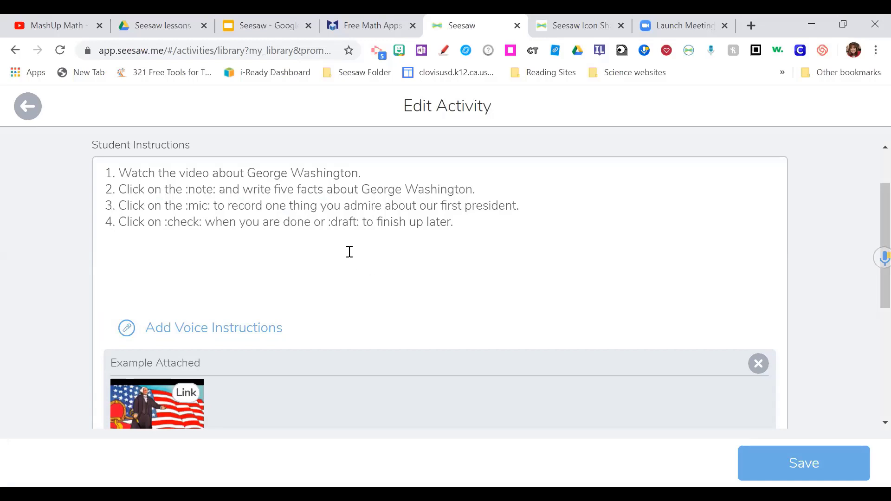
pyautogui.click(37, 107)
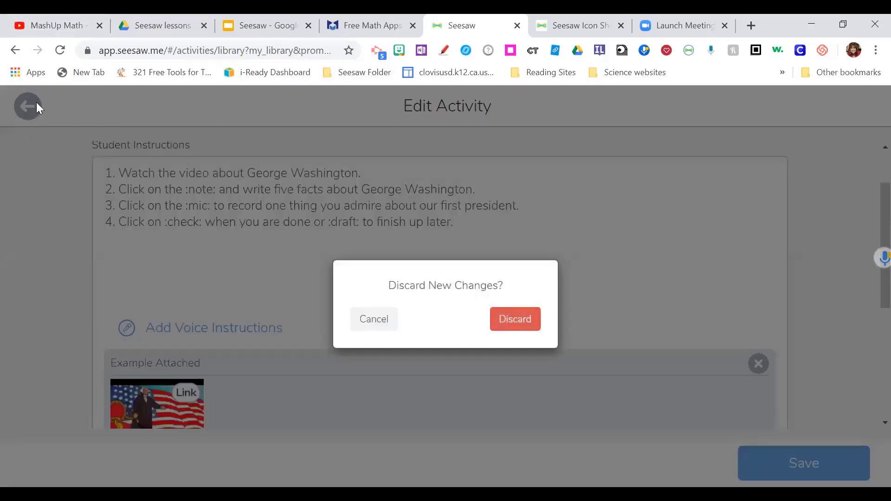
pyautogui.press('Return')
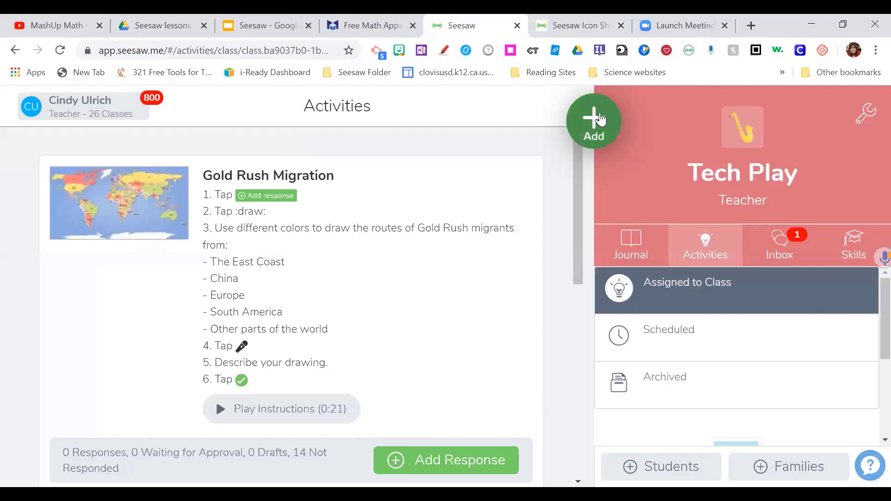
# - Start a new assigned activity named 'Guacamole Day' and scroll down the form
pyautogui.click(598, 123)
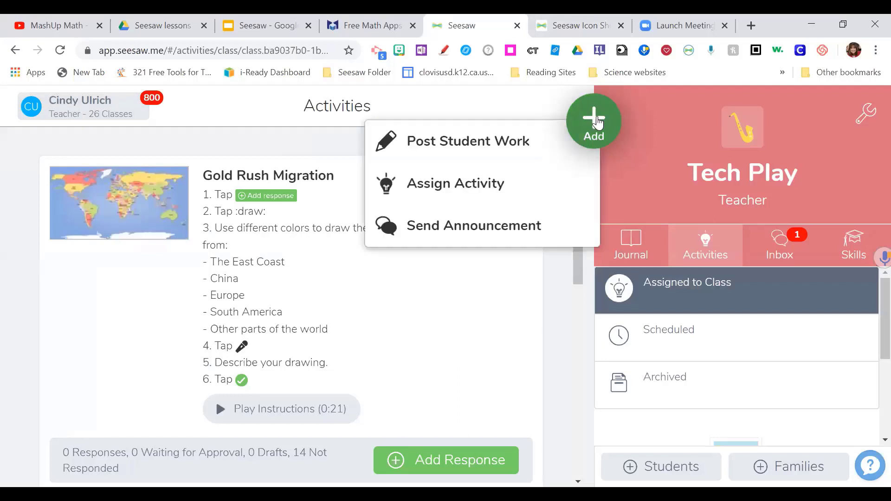
pyautogui.click(447, 193)
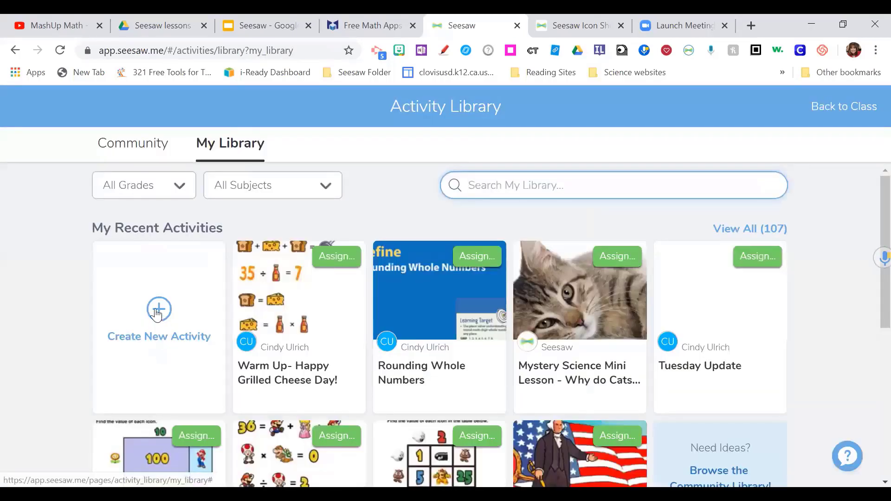
pyautogui.click(160, 311)
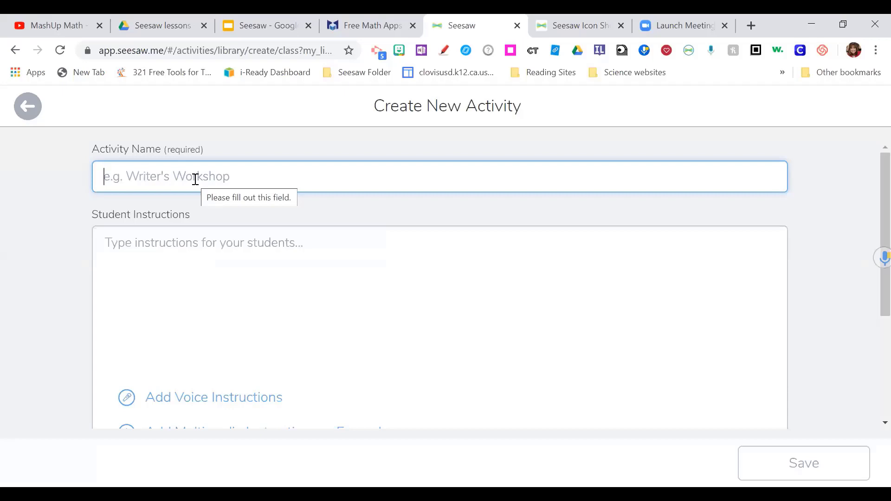
pyautogui.write('Gua')
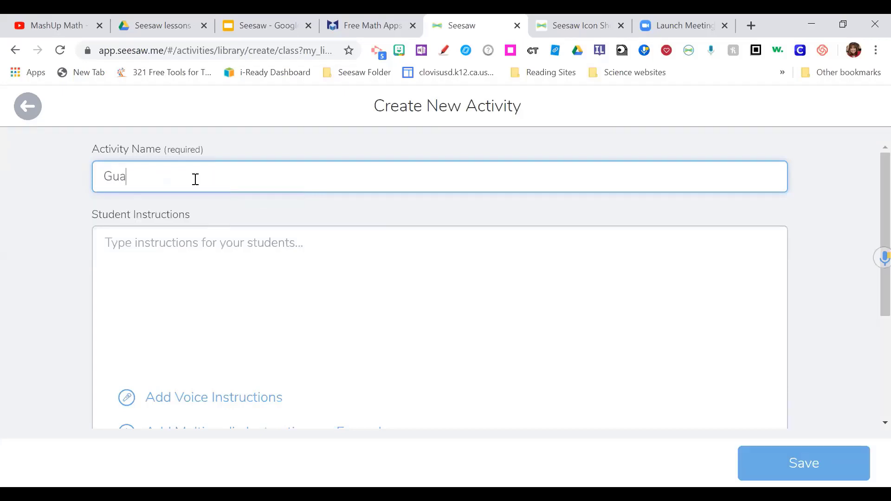
pyautogui.write('camole Day')
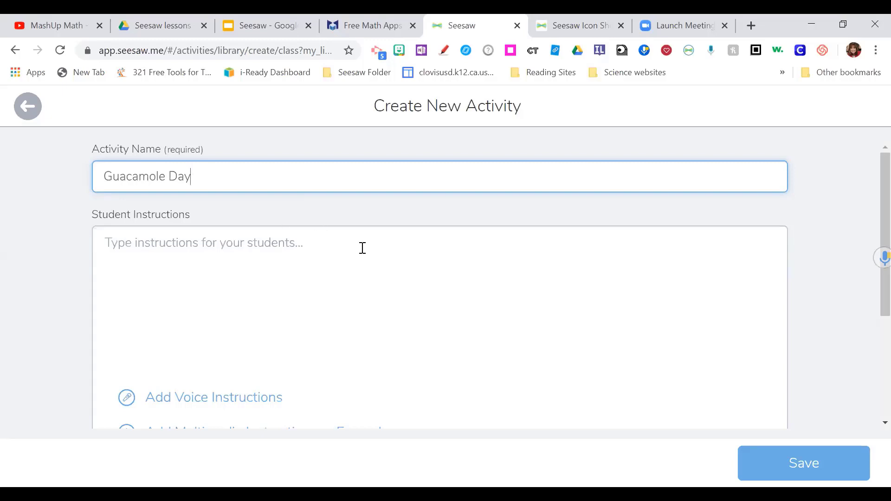
pyautogui.scroll(-2, 361, 251)
pyautogui.scroll(-3, 362, 251)
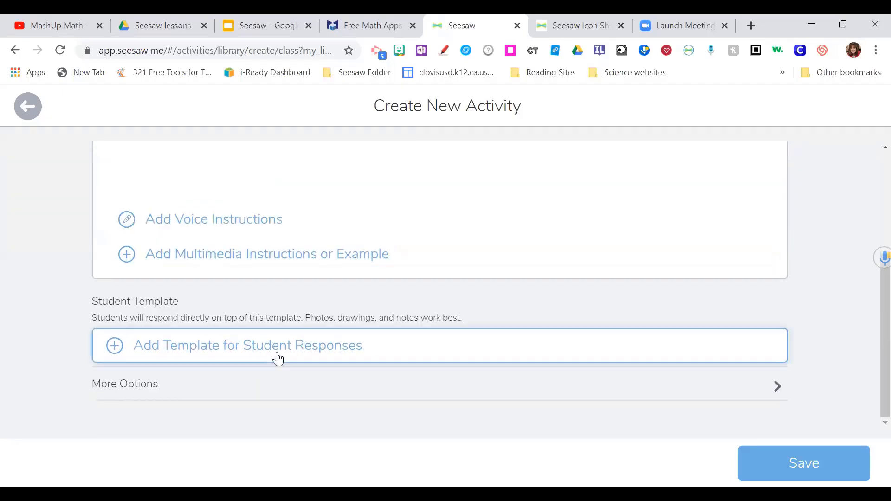
# - Choose to add an uploaded file as the student response template
pyautogui.click(220, 354)
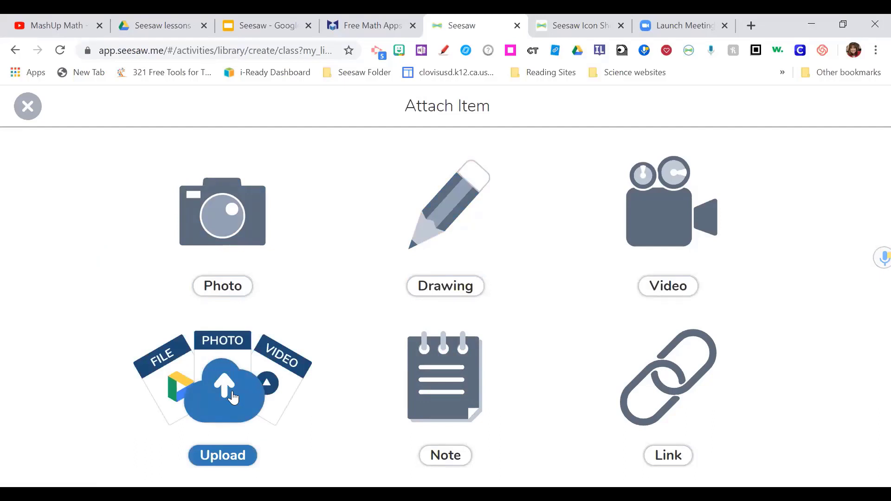
pyautogui.click(233, 399)
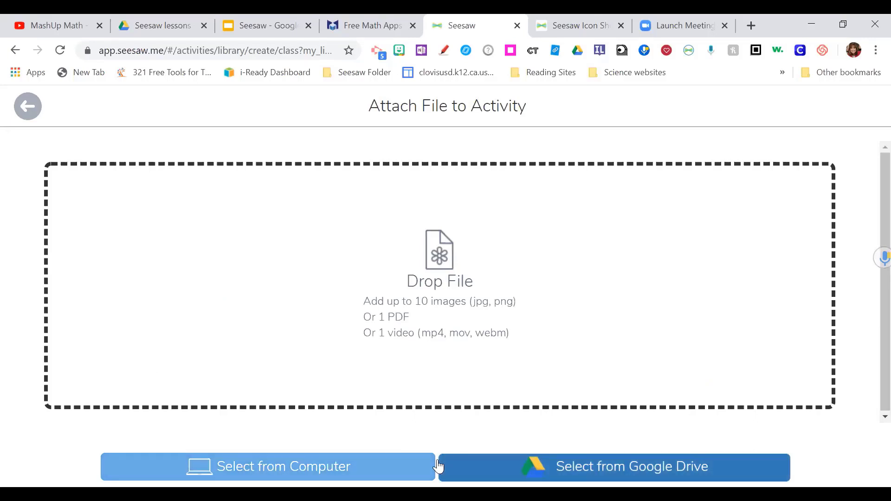
pyautogui.click(349, 466)
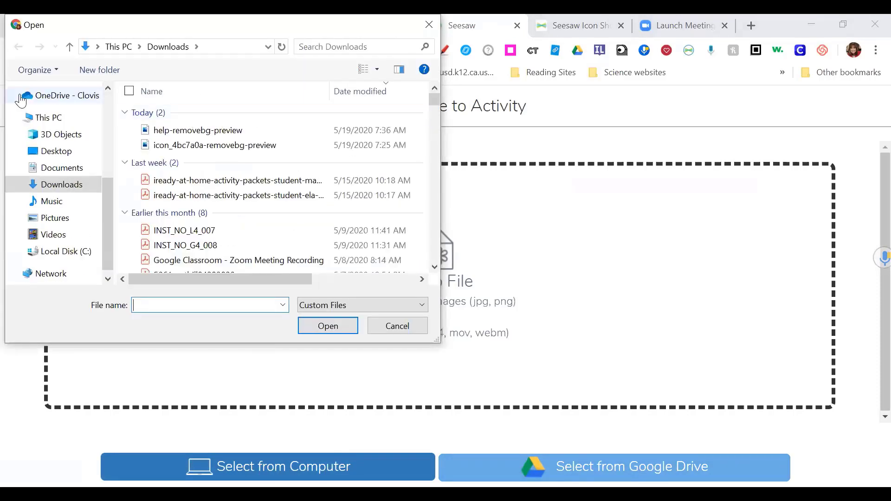
# - Attach the 'guac 2' image from Documents > 2019-2020 TOSA > Math MashUps > guacamole day
pyautogui.click(58, 168)
pyautogui.doubleClick(206, 202)
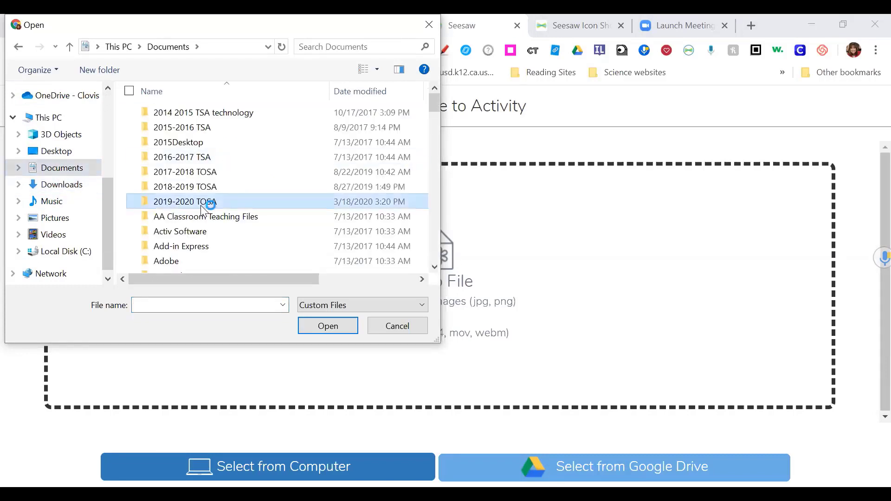
pyautogui.click(202, 247)
pyautogui.doubleClick(203, 250)
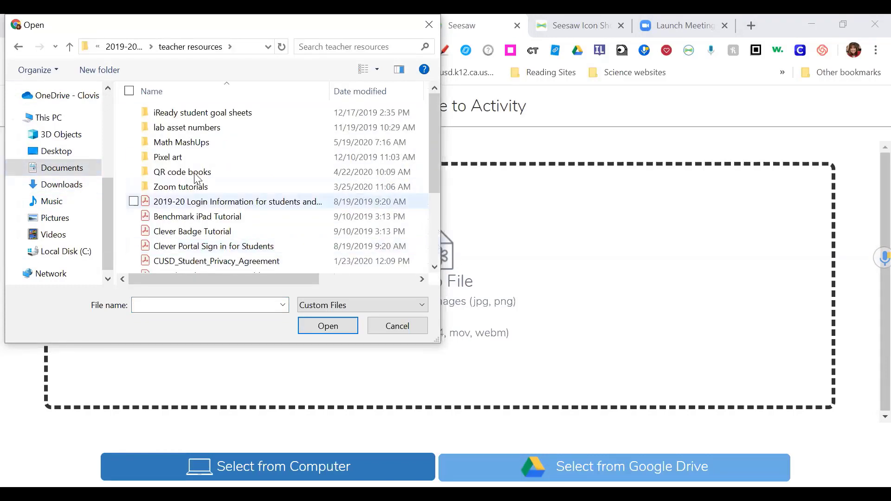
pyautogui.doubleClick(181, 143)
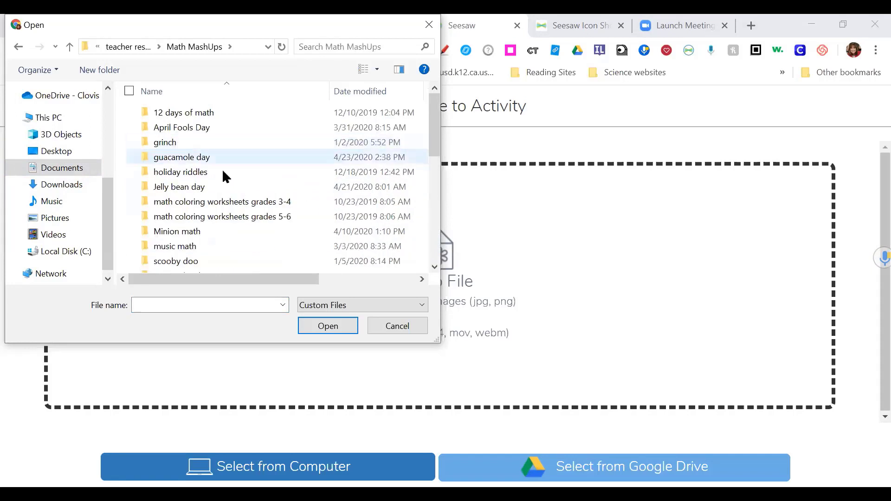
pyautogui.doubleClick(207, 160)
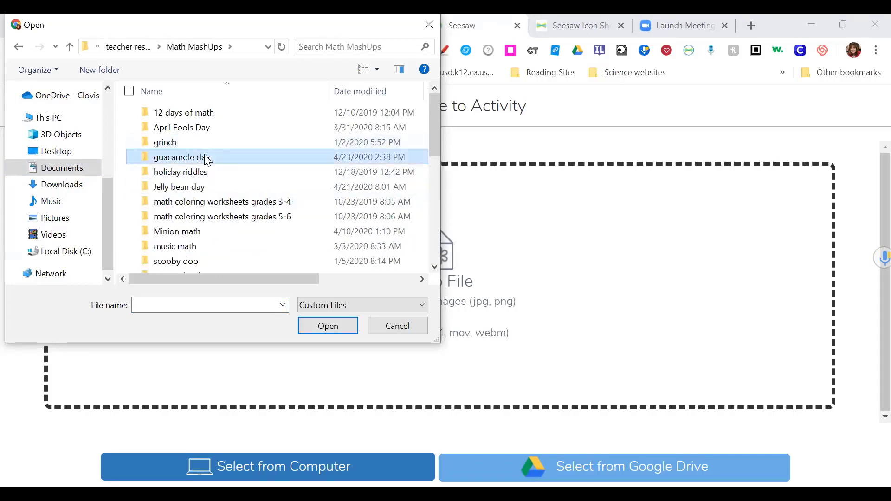
pyautogui.click(251, 153)
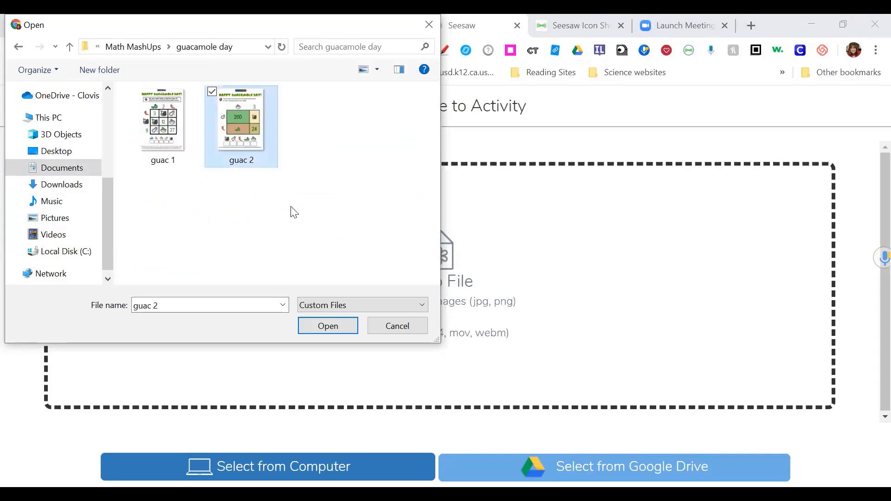
pyautogui.click(328, 327)
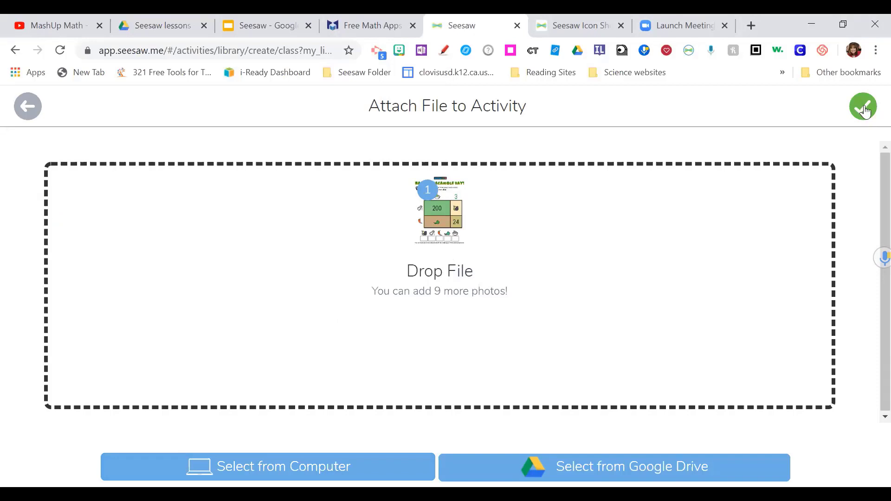
pyautogui.click(865, 111)
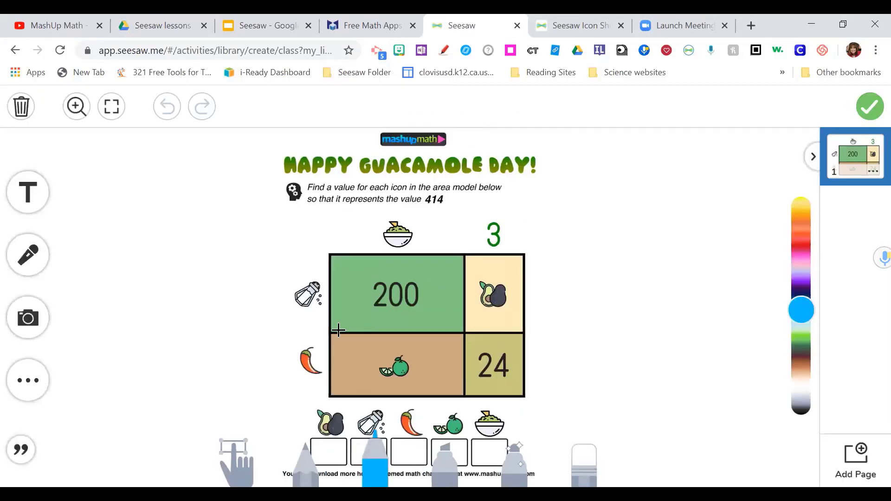
# - Finish the guac 2 template in the editor and attach it to the activity
pyautogui.click(32, 198)
pyautogui.click(868, 111)
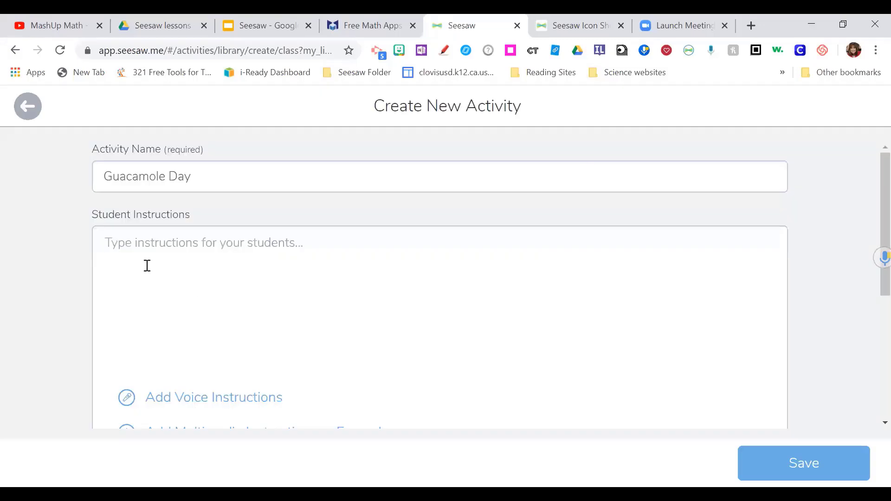
# - Begin the student instructions with '1. First click on the'
pyautogui.click(128, 244)
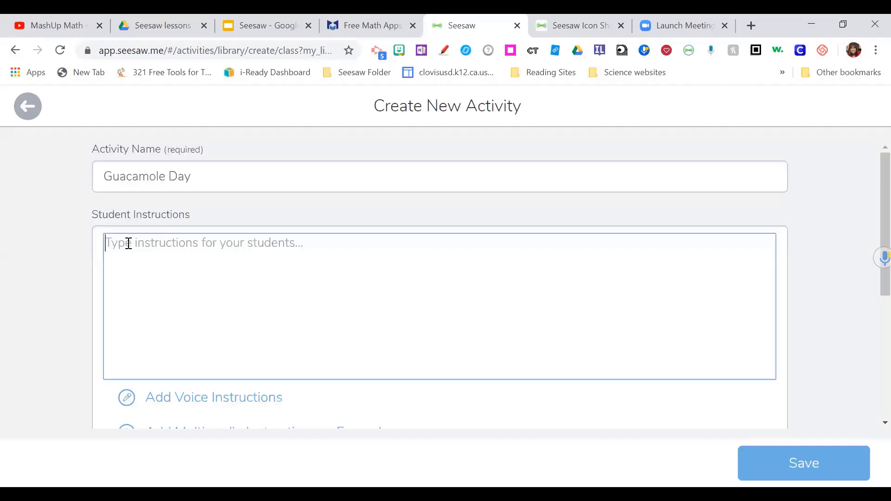
pyautogui.write('1.')
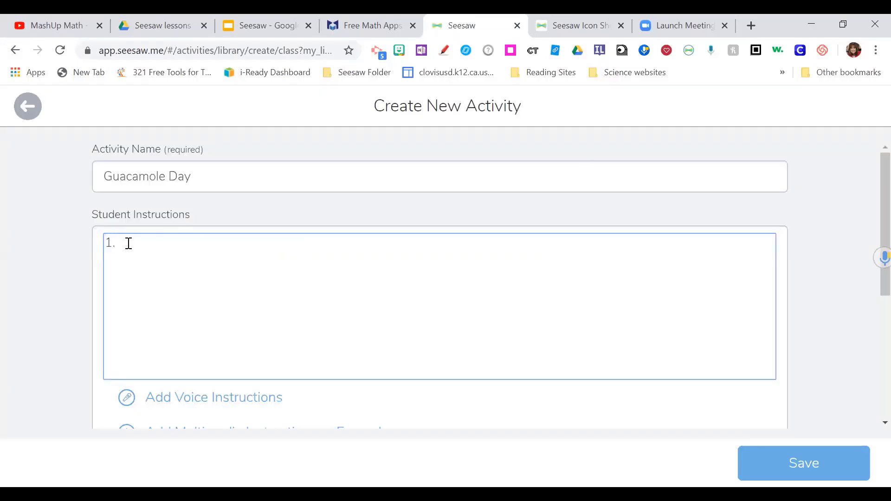
pyautogui.write(' First click on the')
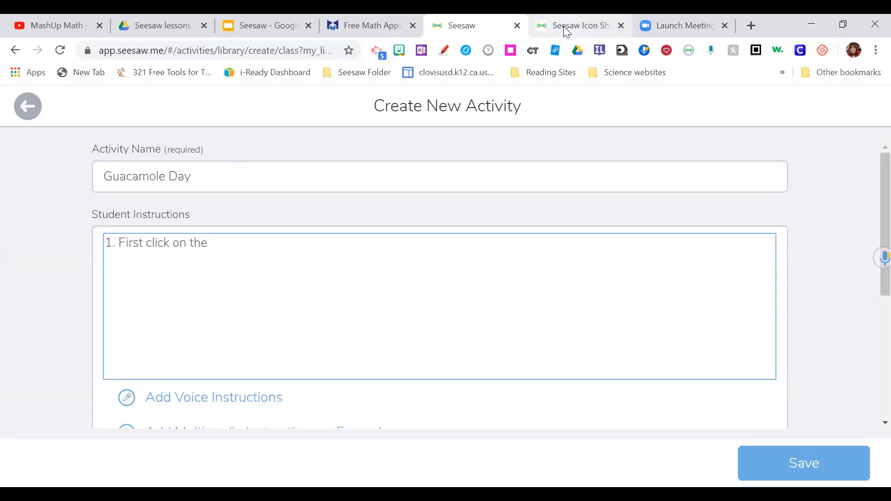
pyautogui.click(594, 26)
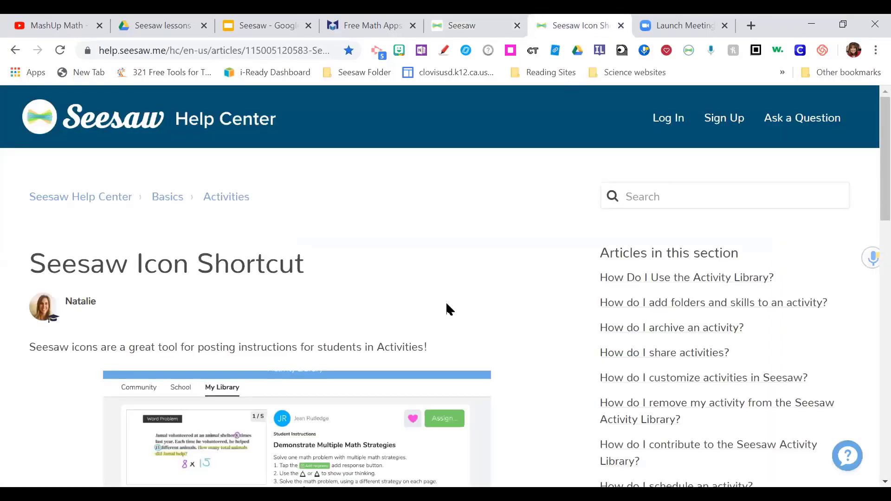
pyautogui.scroll(-10, 446, 305)
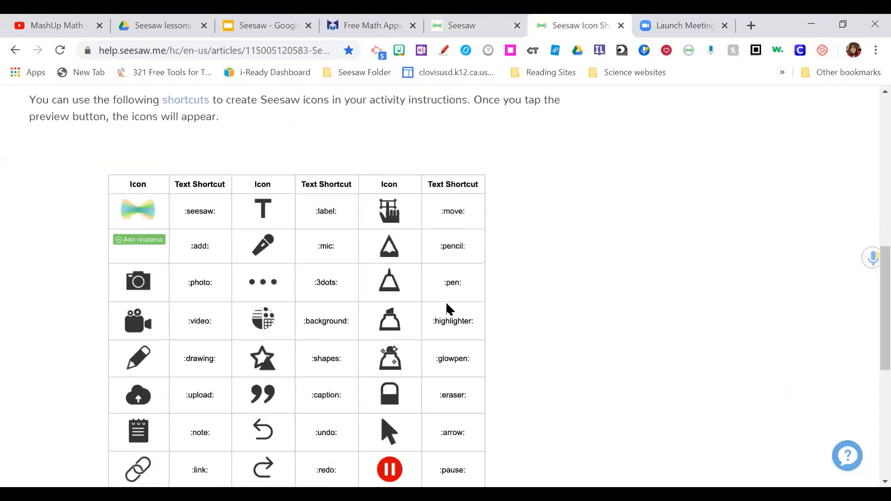
pyautogui.scroll(-2, 445, 302)
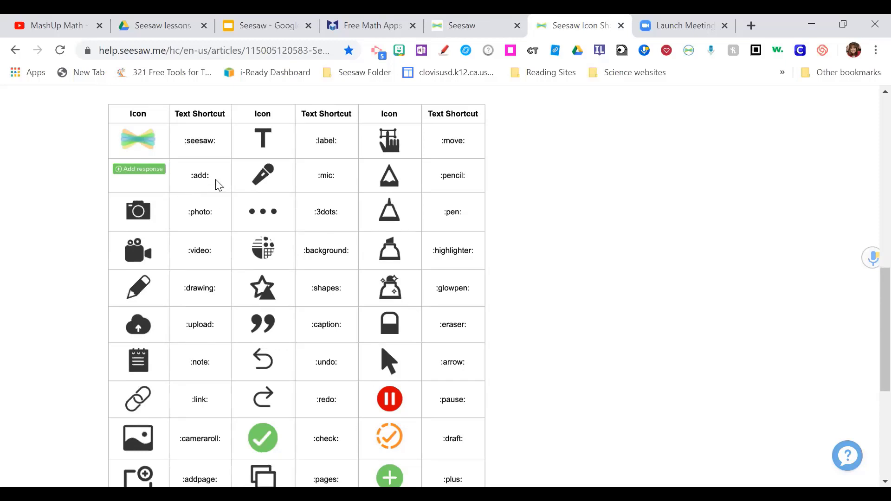
pyautogui.click(461, 34)
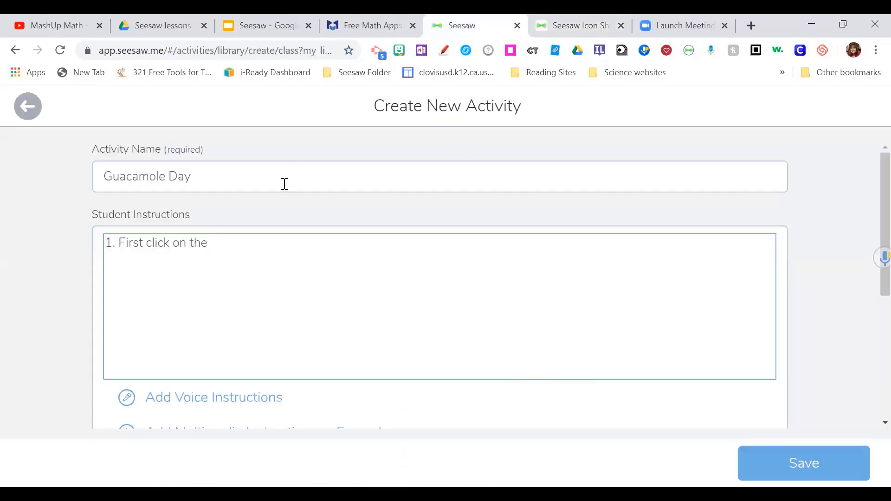
# - Finish the first instruction with ':add: button to start the assignment'
pyautogui.write('add: bu')
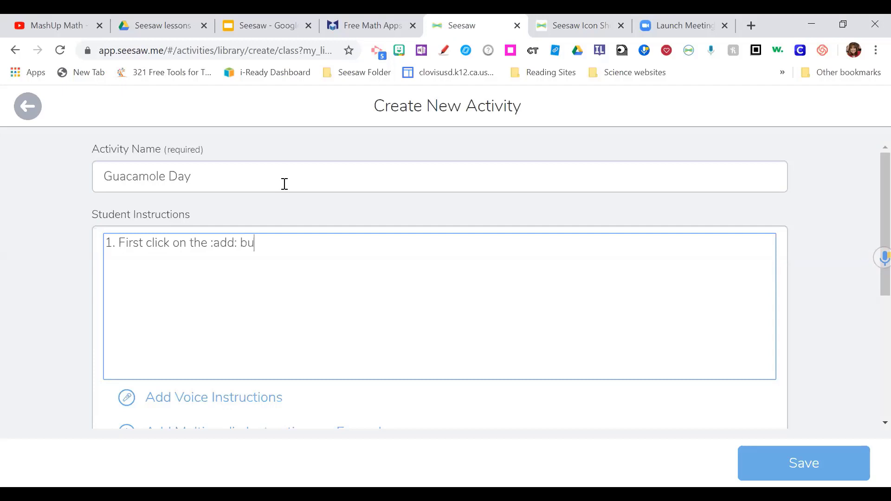
pyautogui.write('tton to start the ')
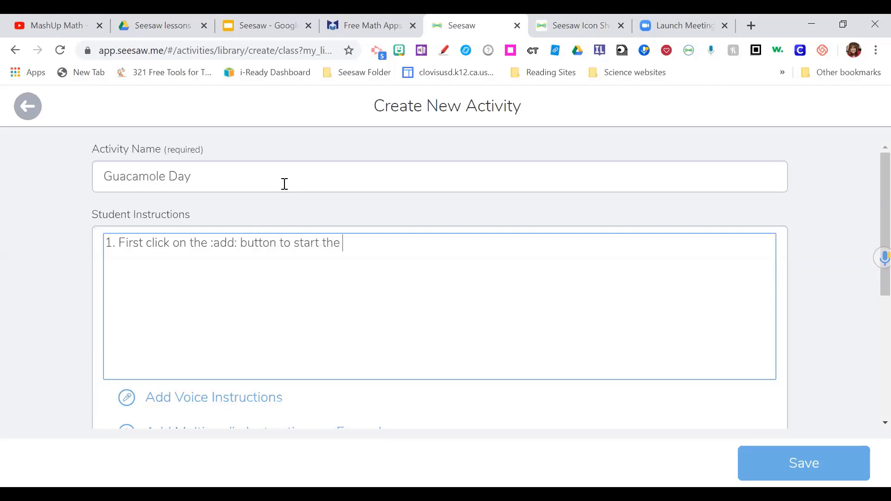
pyautogui.write('assignment.')
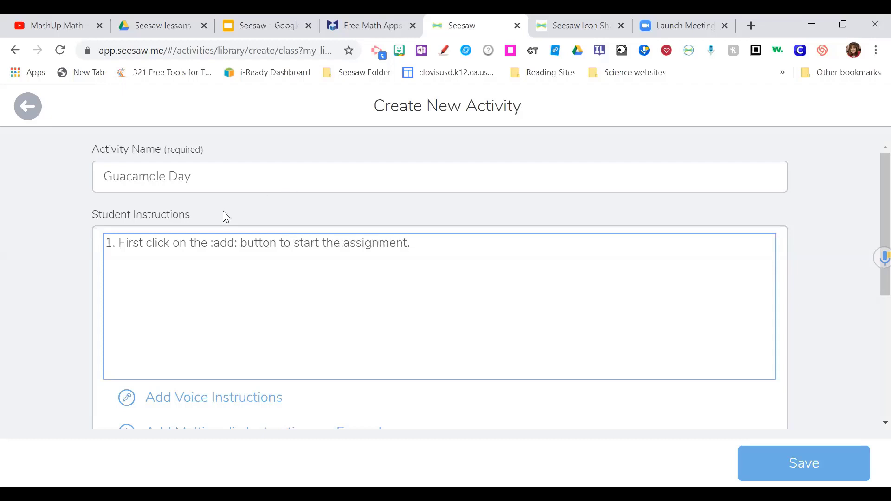
pyautogui.scroll(-4, 225, 215)
# - Save Guacamole Day and review its instructions and worksheet template in My Library
pyautogui.click(756, 457)
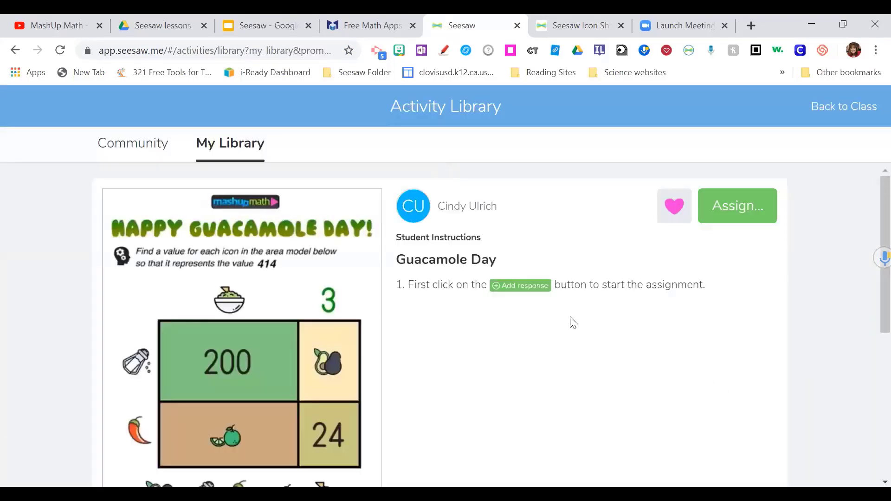
pyautogui.scroll(-2, 566, 335)
pyautogui.scroll(2, 566, 334)
pyautogui.scroll(-2, 566, 340)
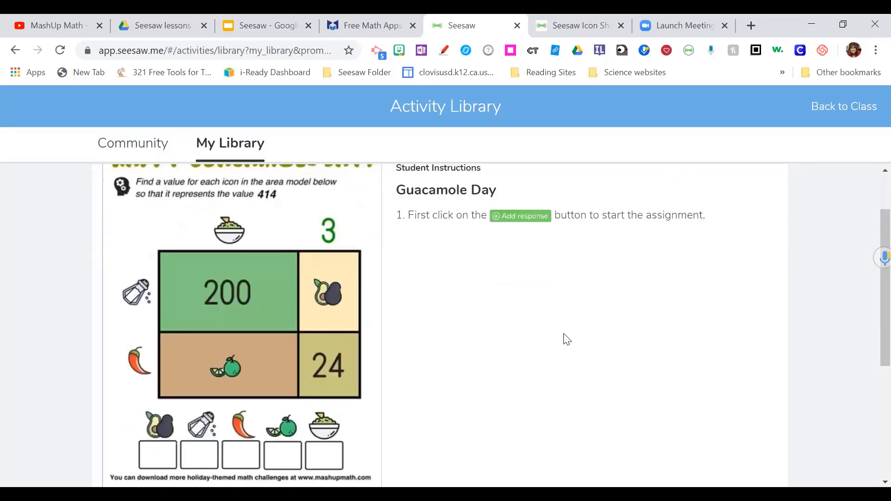
pyautogui.scroll(2, 567, 340)
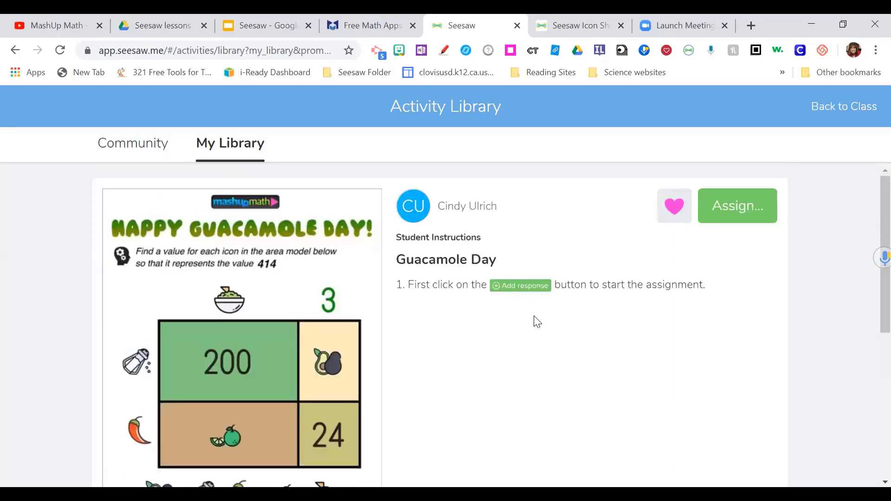
pyautogui.scroll(-6, 533, 318)
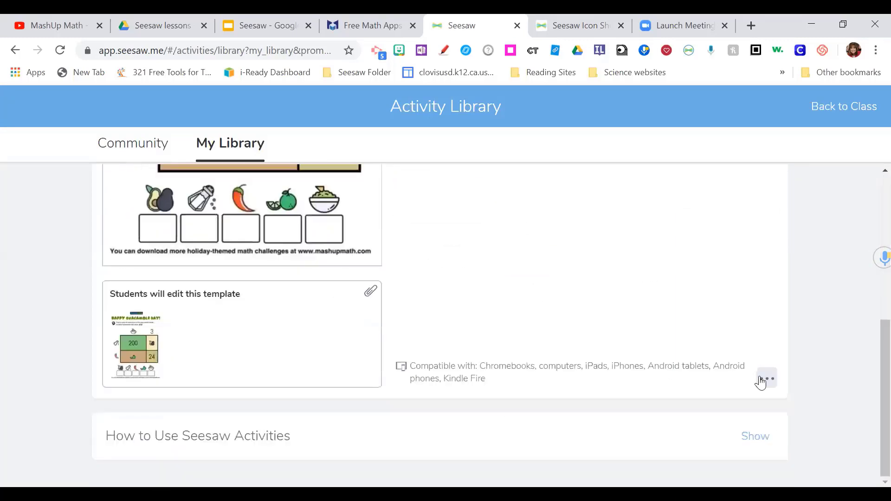
pyautogui.click(766, 379)
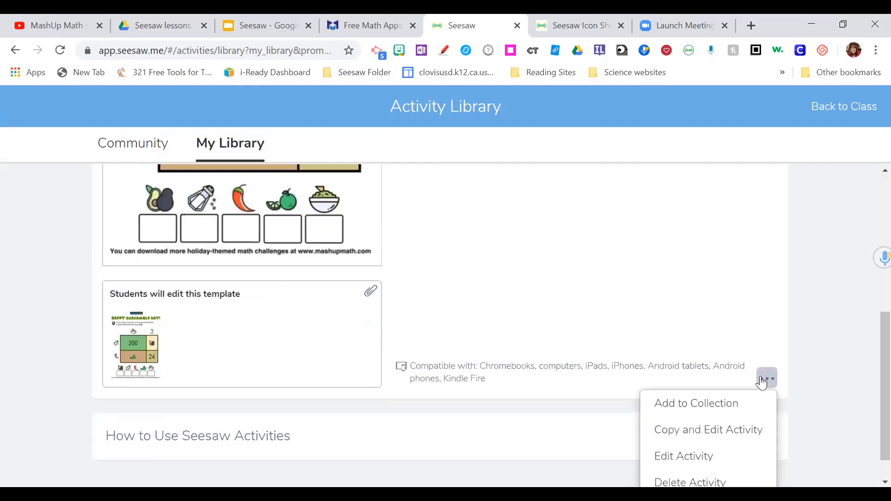
pyautogui.click(716, 456)
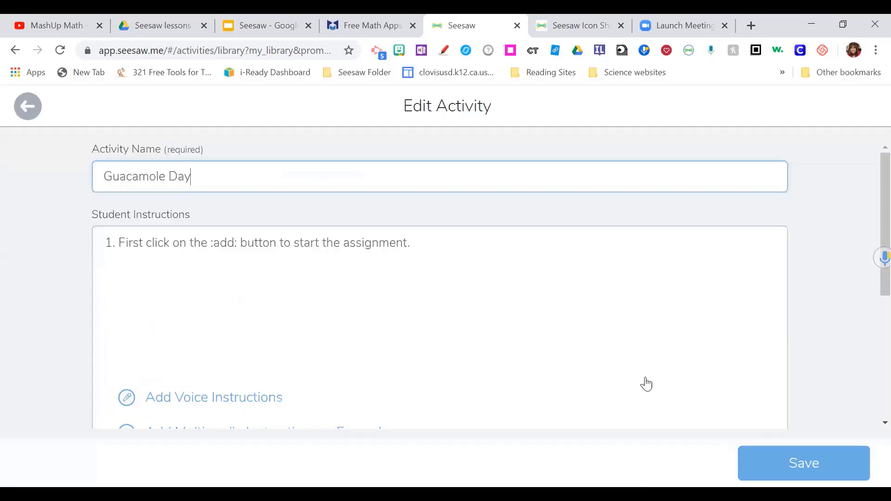
pyautogui.click(436, 239)
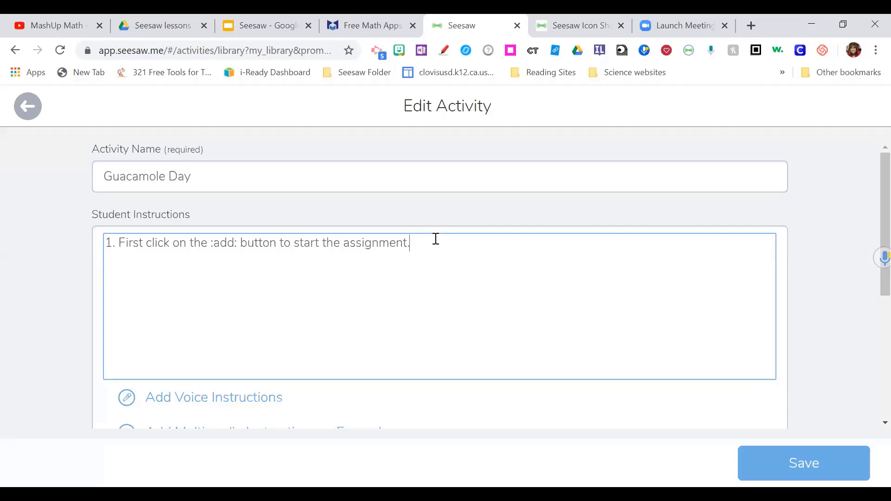
pyautogui.scroll(-3, 409, 251)
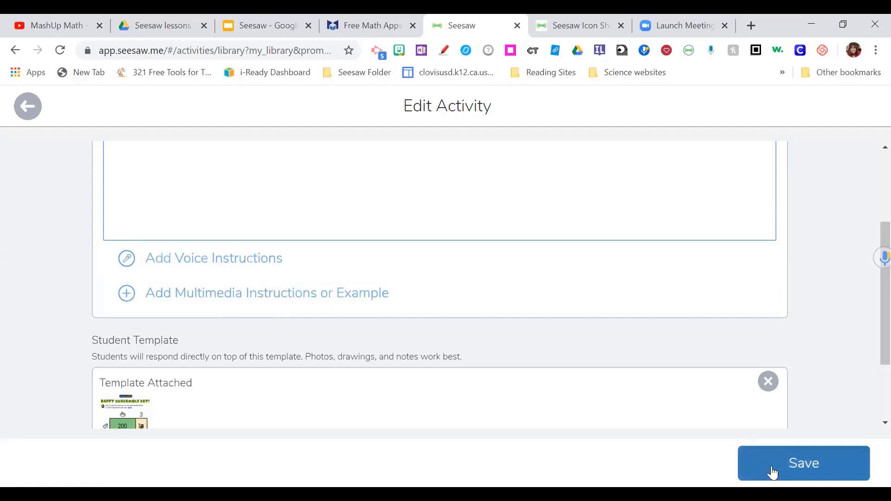
pyautogui.click(756, 462)
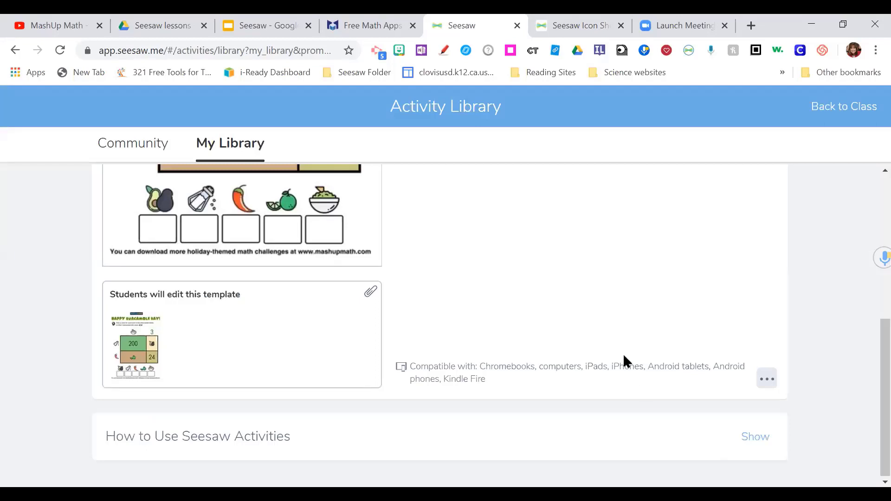
pyautogui.scroll(10, 623, 353)
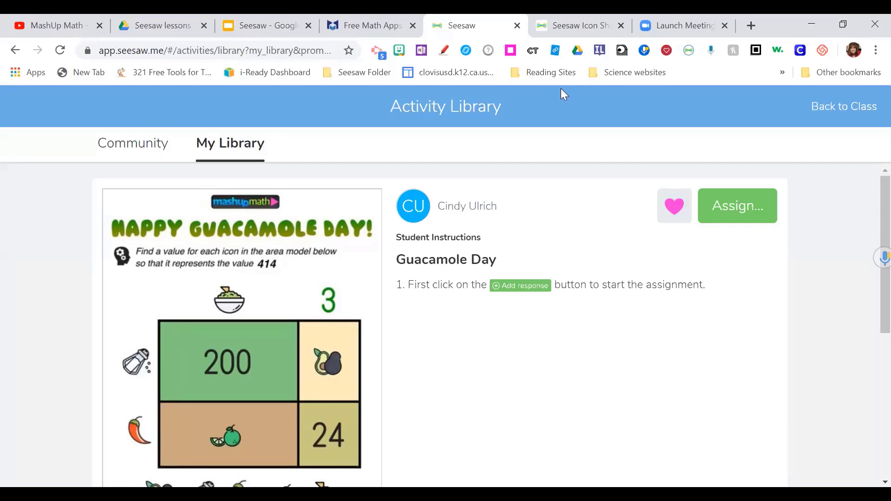
pyautogui.scroll(-6, 681, 334)
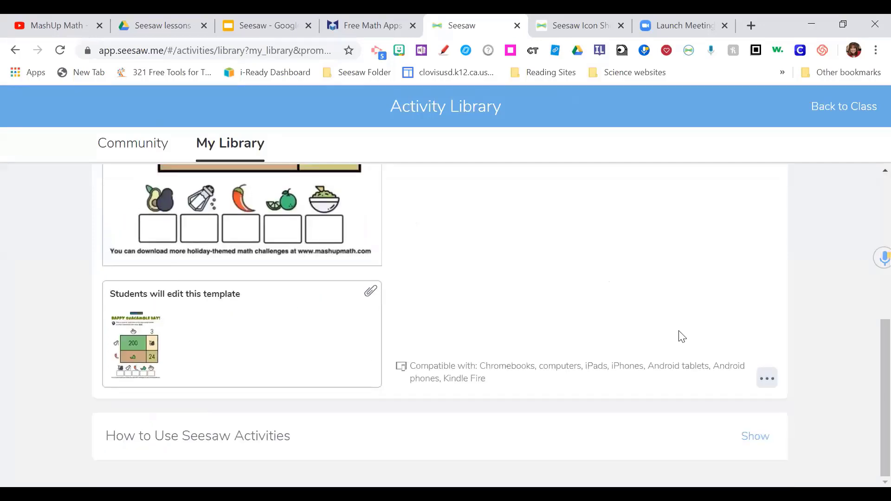
pyautogui.scroll(6, 681, 336)
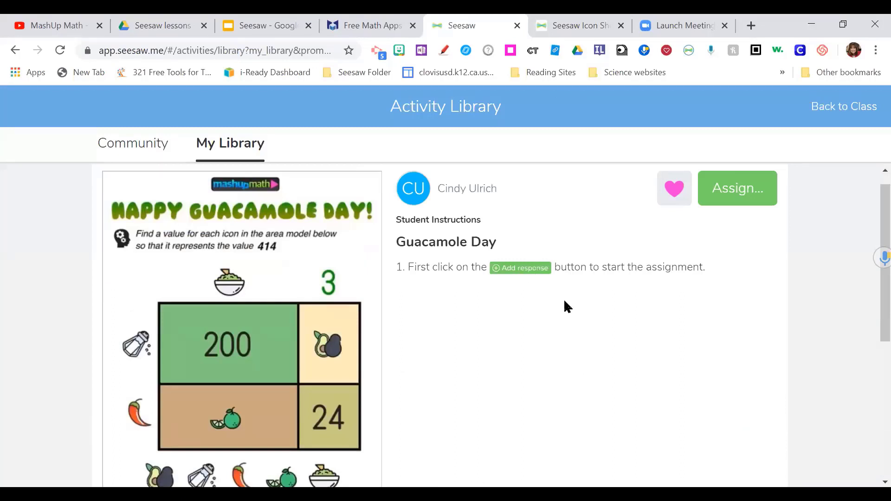
pyautogui.scroll(-6, 565, 301)
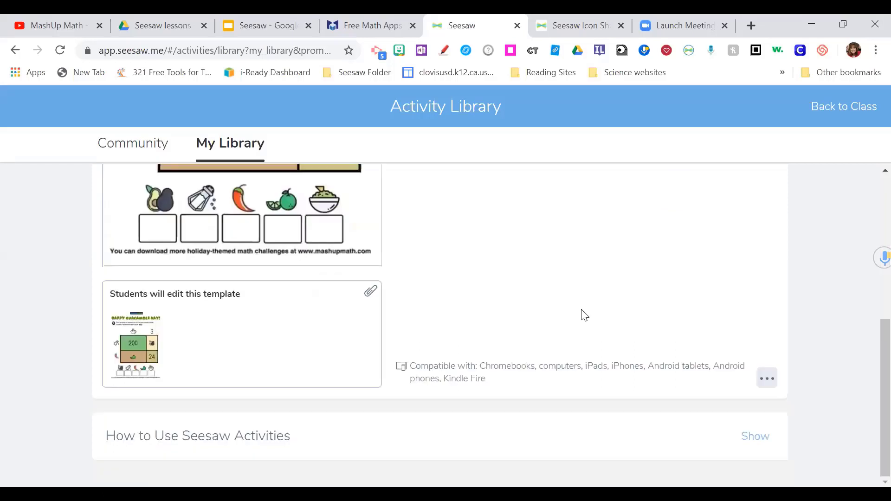
# - Open Guacamole Day for editing and bring up the icon shortcut help article
pyautogui.click(768, 380)
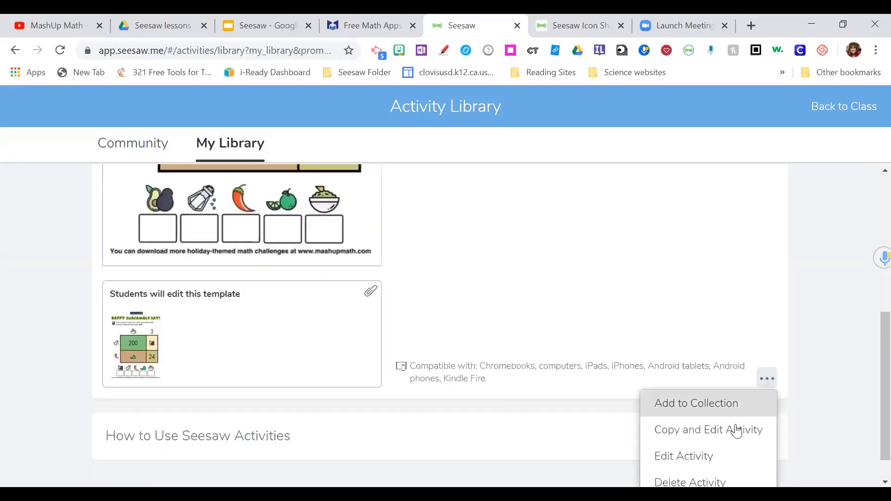
pyautogui.click(724, 455)
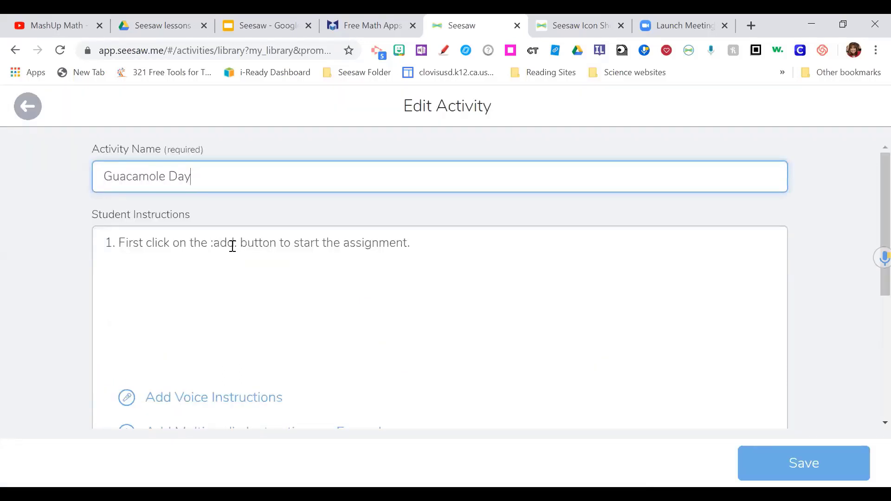
pyautogui.click(581, 27)
# - Scroll through the Help Center's icon shortcut table to check the text codes
pyautogui.scroll(-3, 432, 253)
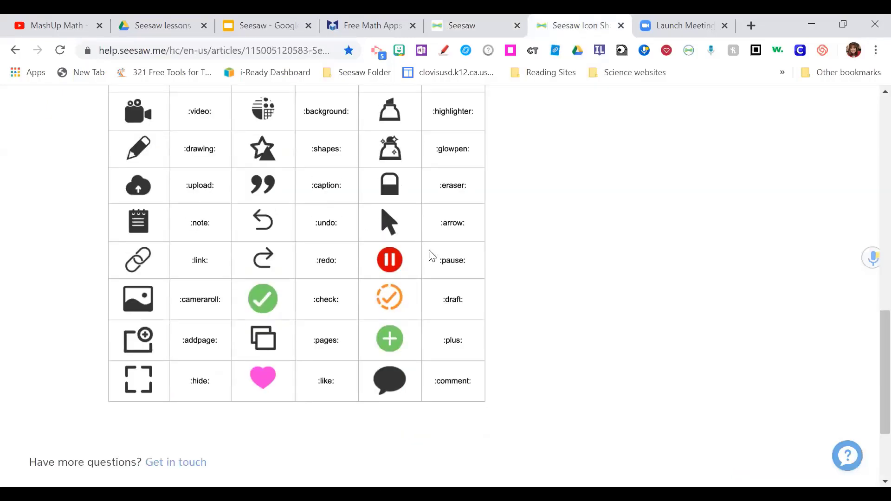
pyautogui.scroll(2, 317, 376)
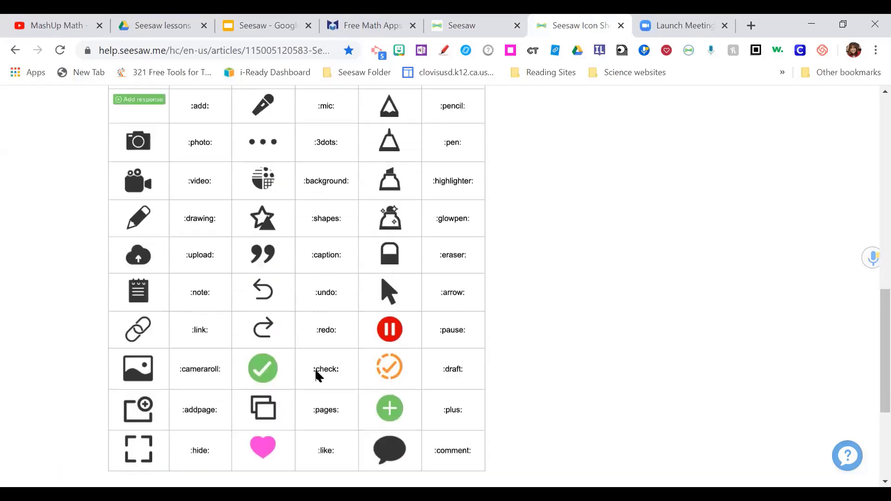
pyautogui.scroll(2, 318, 375)
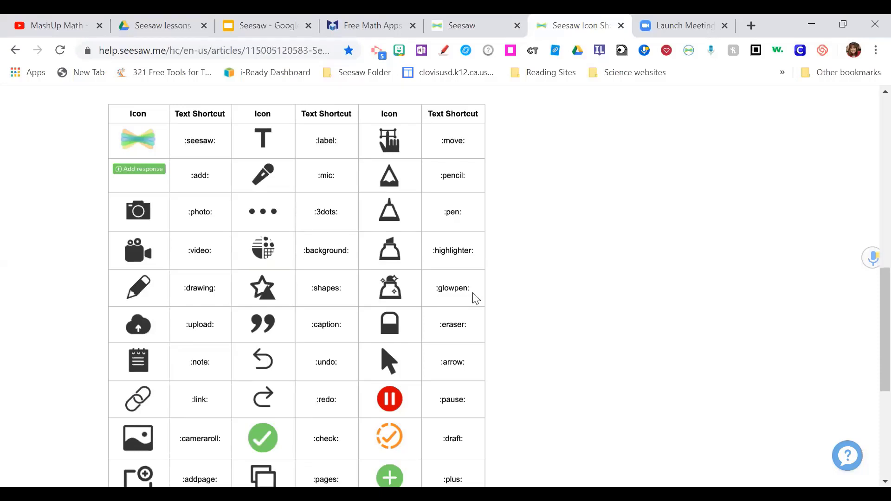
# - Add the second instruction '2. Use the :glowpen: to show your answer.' and save the activity
pyautogui.click(478, 31)
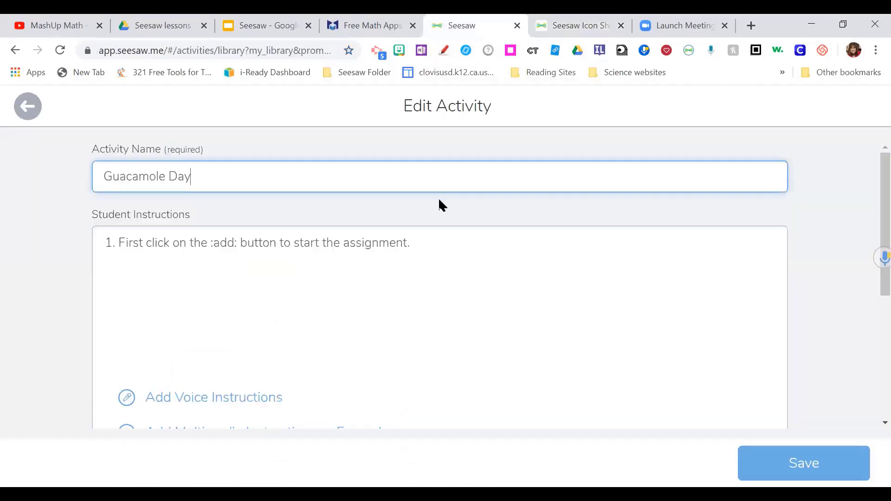
pyautogui.click(431, 228)
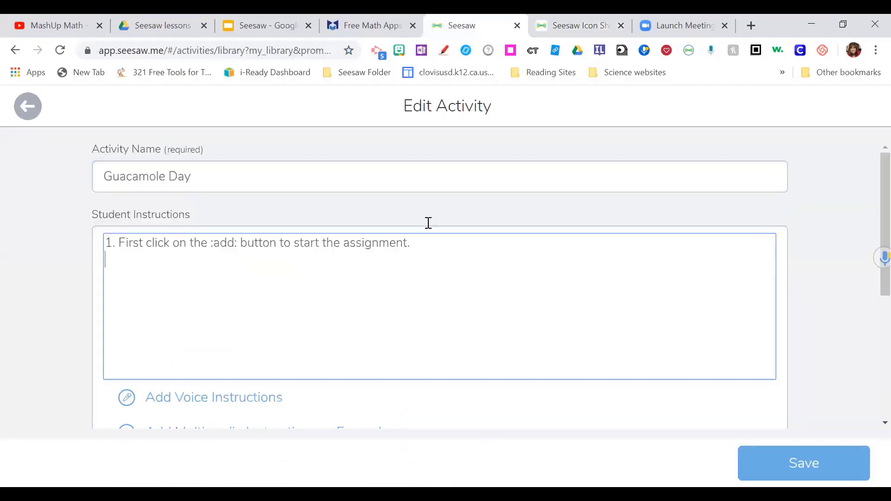
pyautogui.press('Return')
pyautogui.write('2. Use the :glowpen')
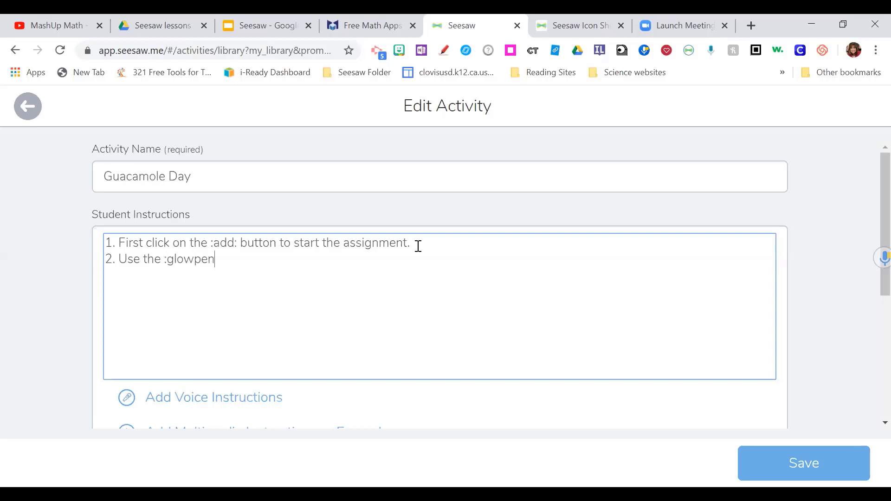
pyautogui.write(': to show you')
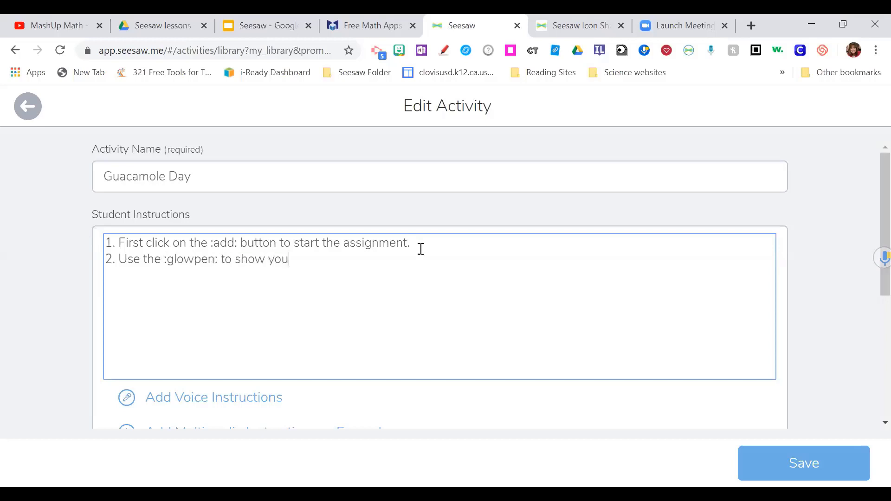
pyautogui.write('r answer.')
pyautogui.press('Tab')
pyautogui.click(796, 472)
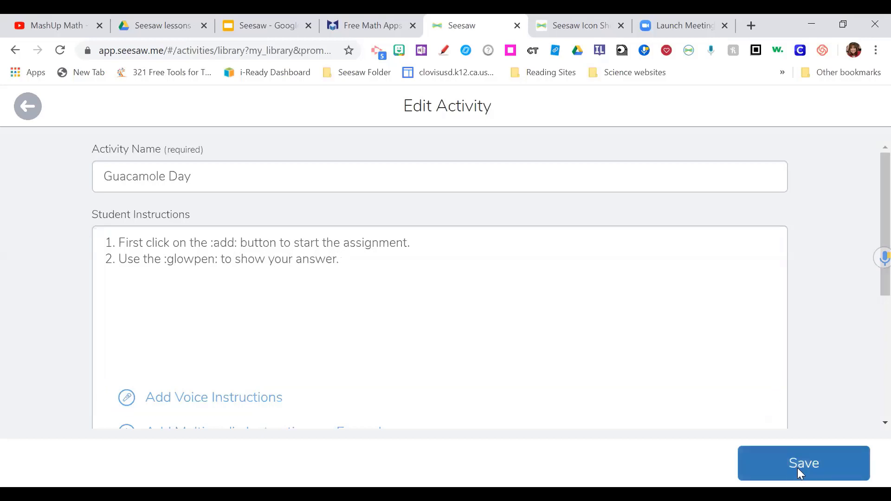
pyautogui.scroll(6, 742, 421)
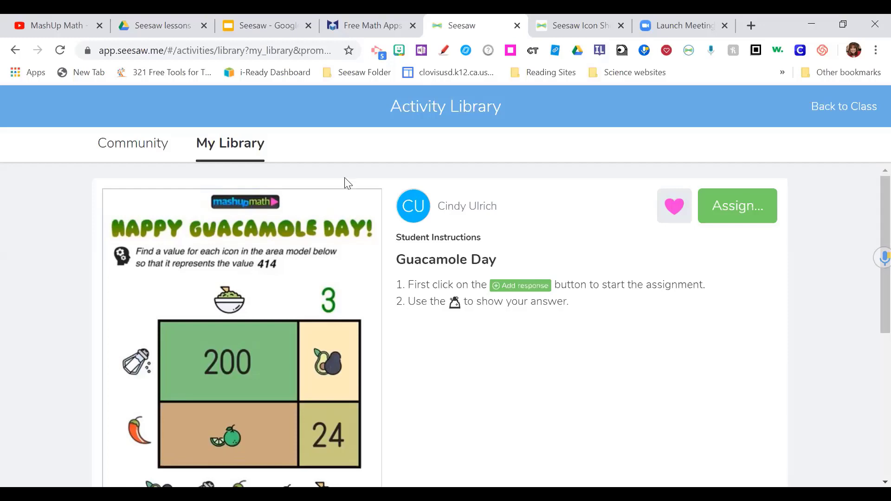
# - Present the training slides through the Seesaw Extension slide, then return to Seesaw
pyautogui.click(253, 28)
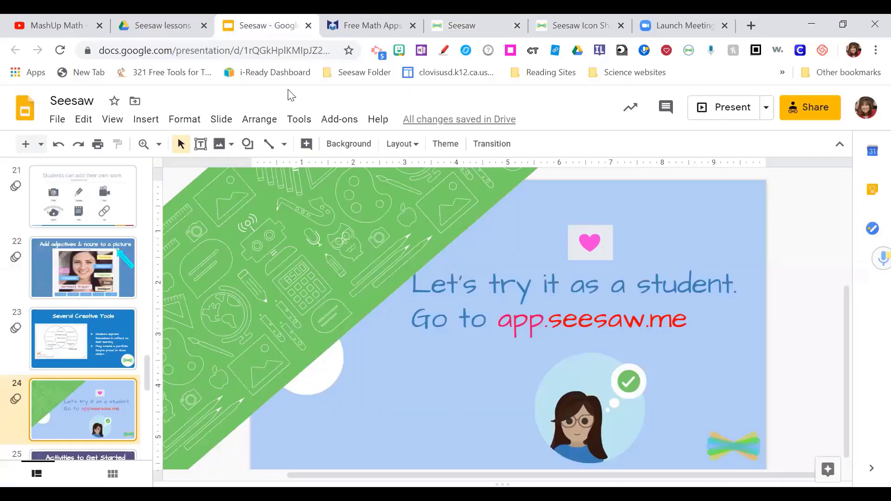
pyautogui.click(708, 110)
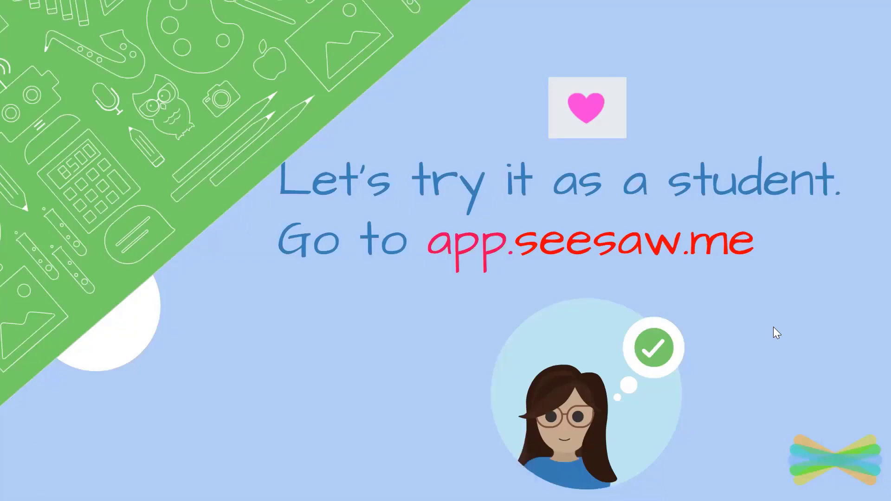
pyautogui.press('Right')
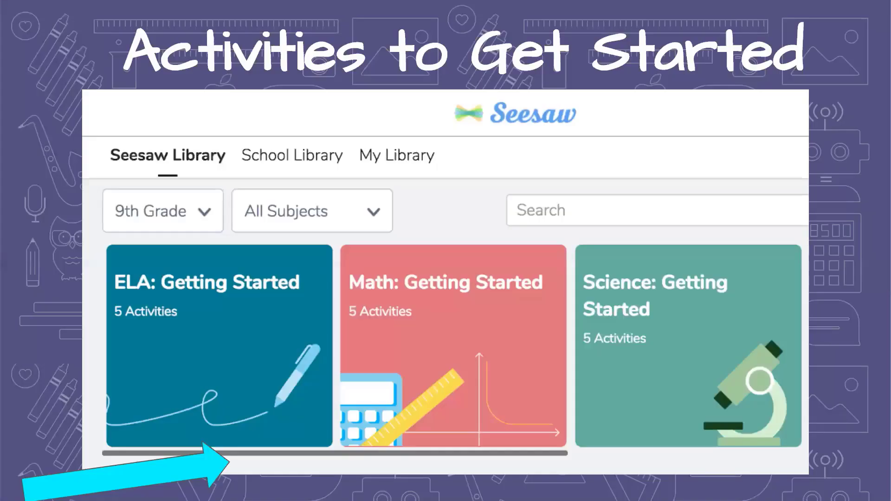
pyautogui.press('Right')
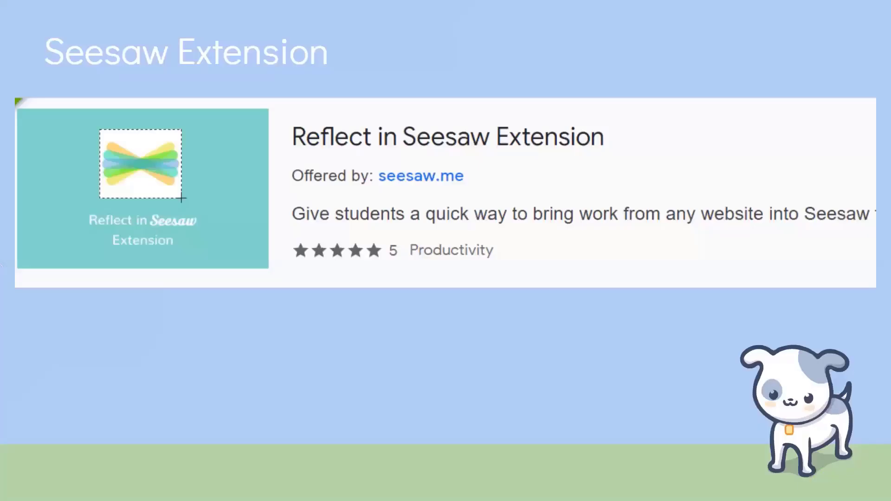
pyautogui.press('Escape')
pyautogui.click(479, 25)
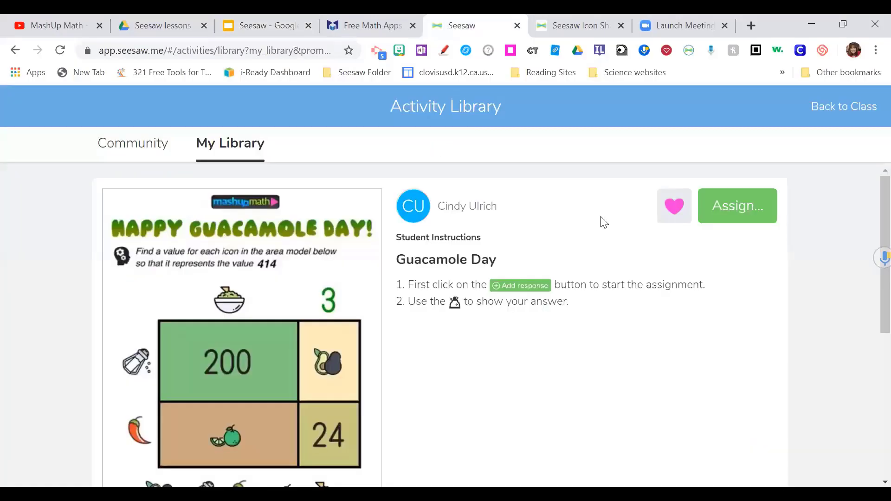
# - Return to the Tech Play class and reopen the Activity Library with Add > Assign Activity
pyautogui.click(830, 108)
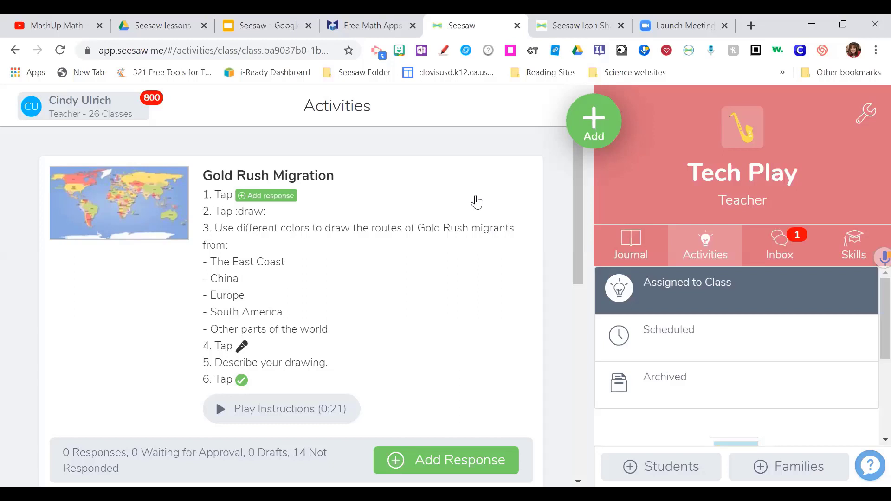
pyautogui.click(589, 132)
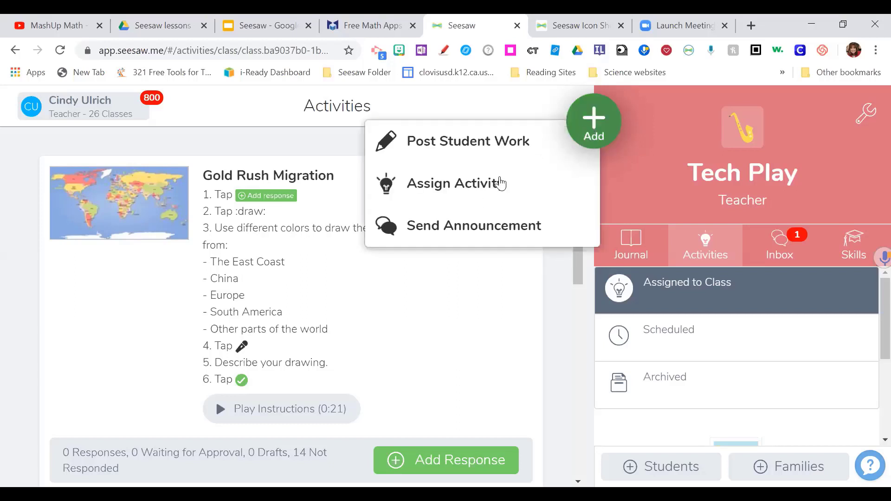
pyautogui.click(499, 183)
pyautogui.click(499, 183)
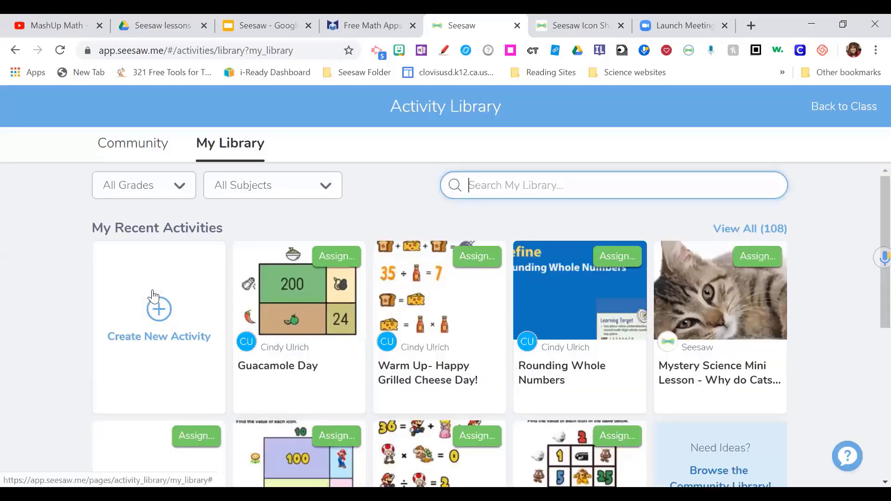
# - Start a new activity named Rounding Whole Numbers
pyautogui.click(160, 312)
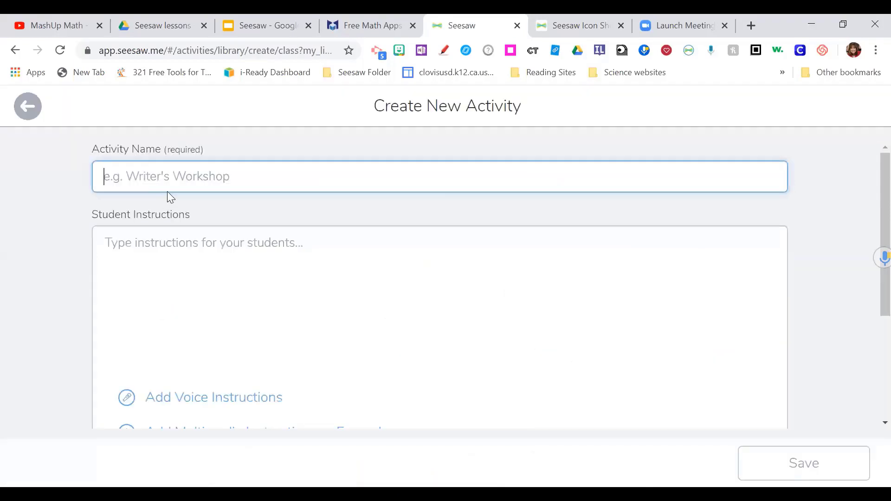
pyautogui.write('Roun')
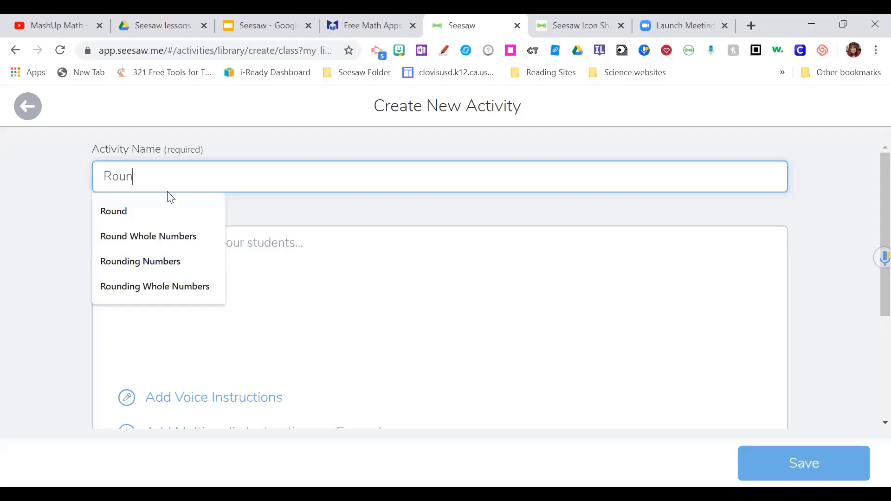
pyautogui.write('din')
pyautogui.press('Down')
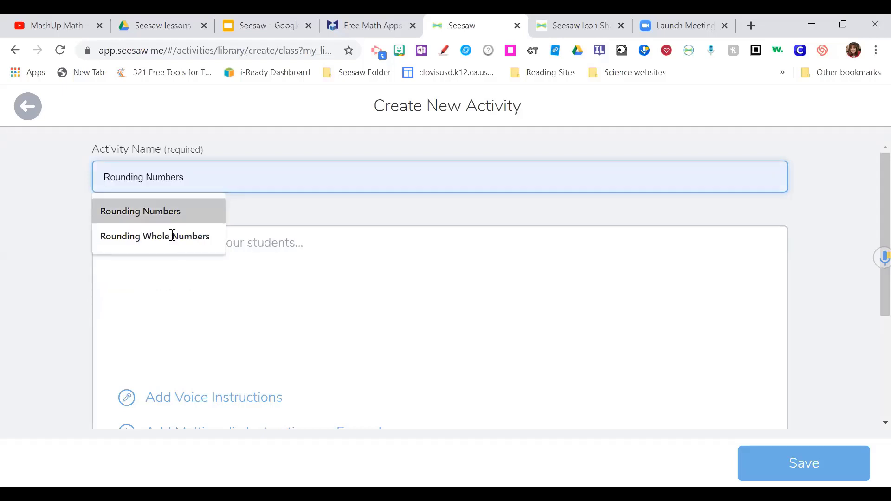
pyautogui.click(173, 236)
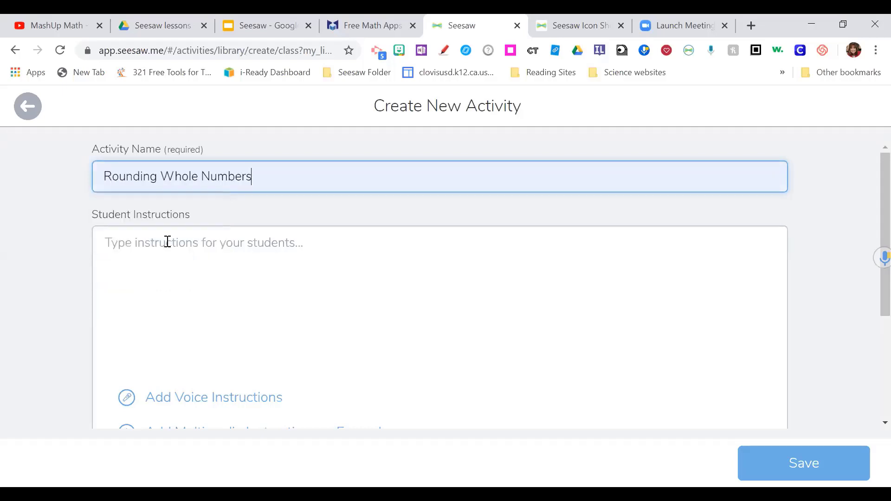
# - Write the instructions '1. Click on add: to start.' and '2. Listen to the lesson on slide 3.'
pyautogui.click(167, 242)
pyautogui.write('1.')
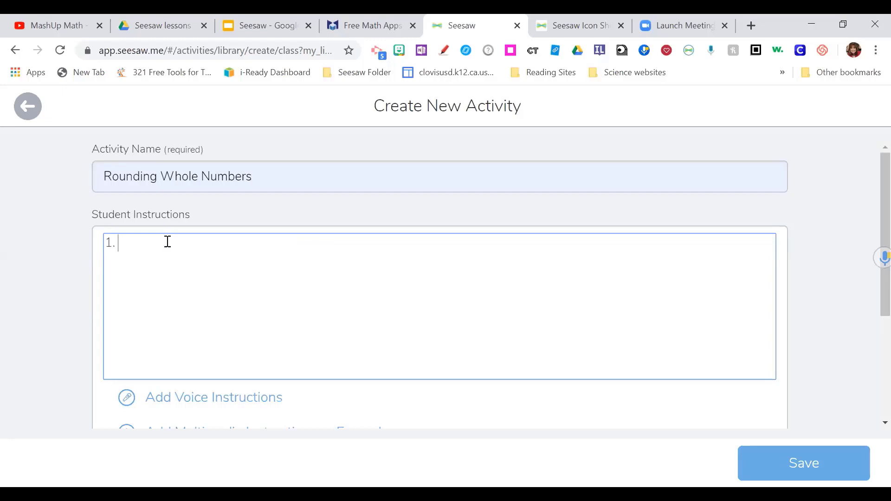
pyautogui.write(' CL')
pyautogui.press('BackSpace')
pyautogui.write('lick on add:')
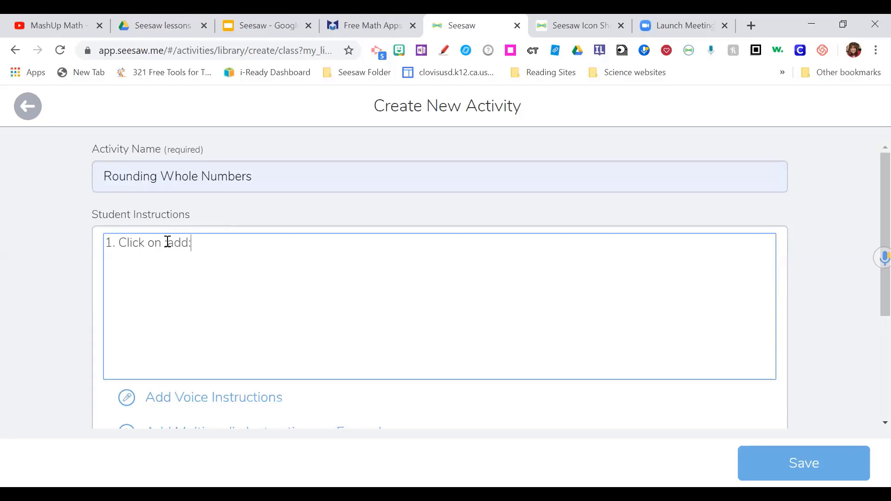
pyautogui.write(' to start.')
pyautogui.press('Return')
pyautogui.write('2. Listen to the')
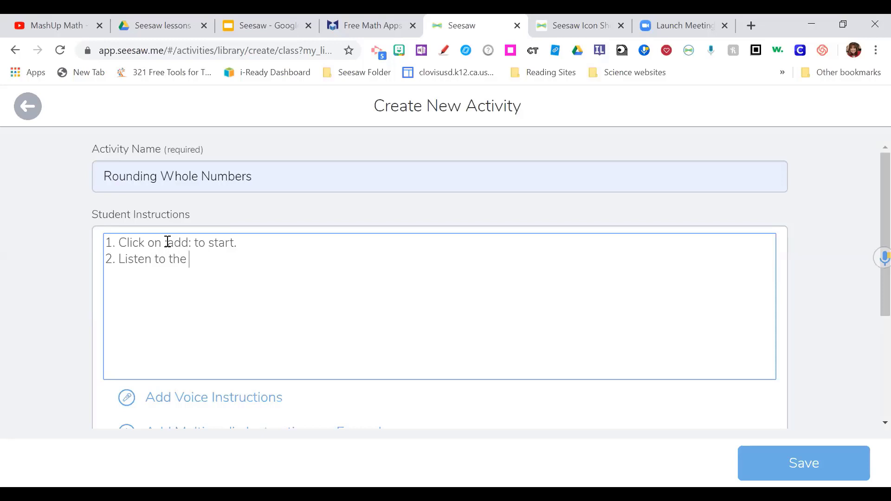
pyautogui.write(' lesson on slide 3.')
pyautogui.scroll(-4, 432, 354)
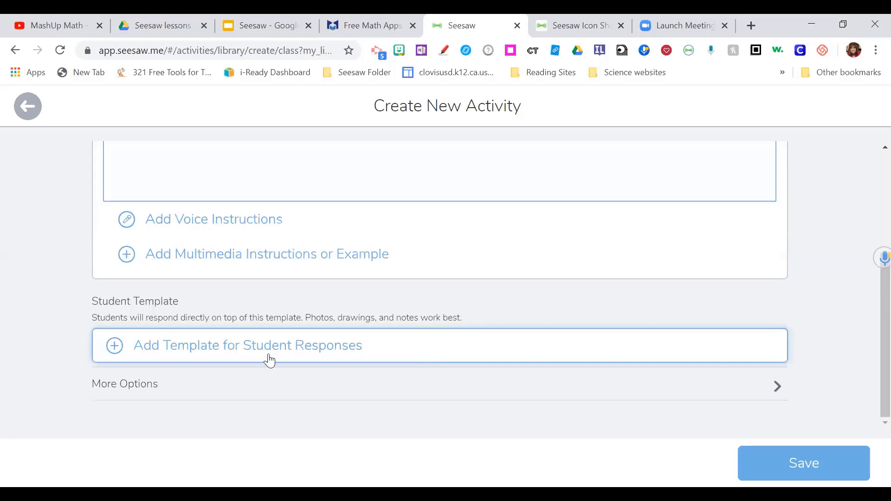
# - Add a student response template by uploading it from Google Drive
pyautogui.click(172, 352)
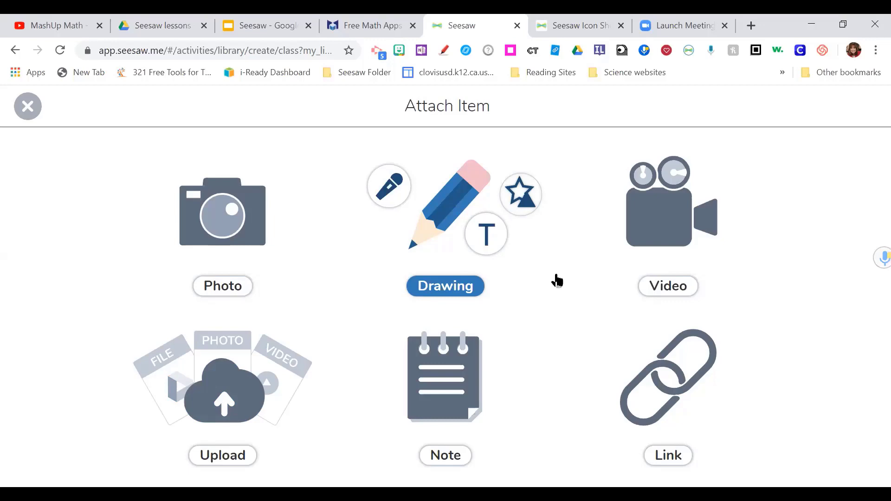
pyautogui.click(256, 385)
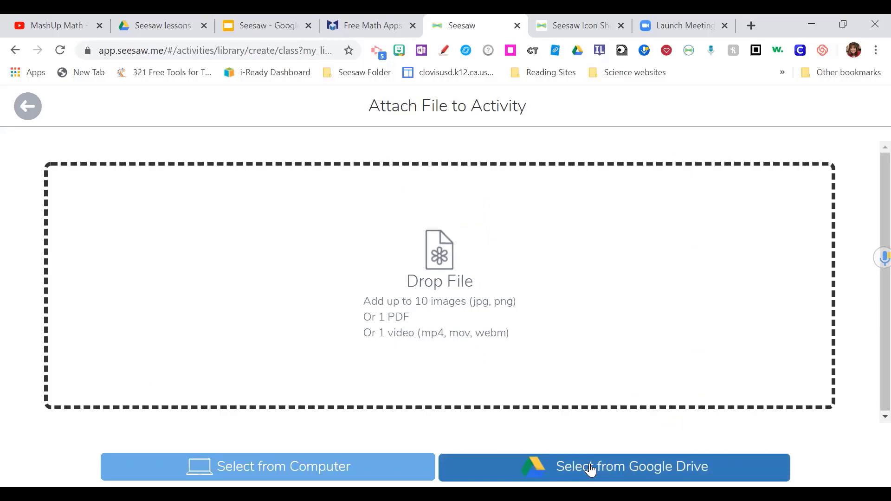
pyautogui.click(590, 470)
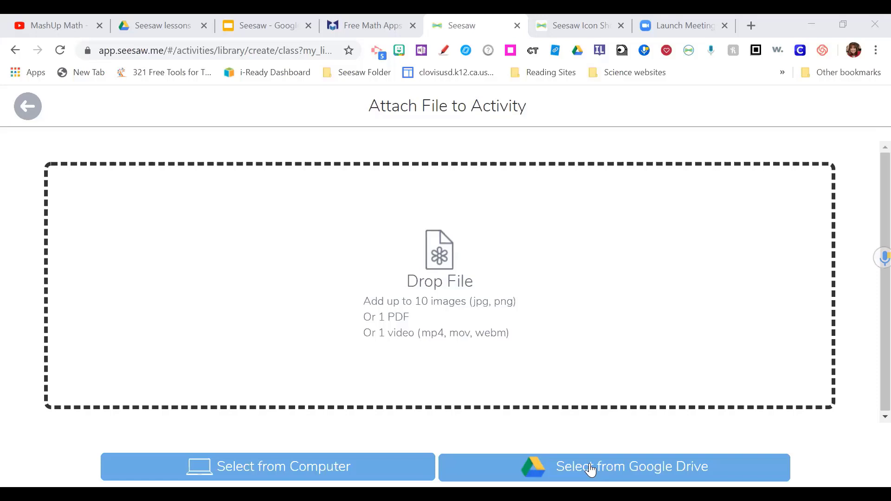
pyautogui.click(591, 470)
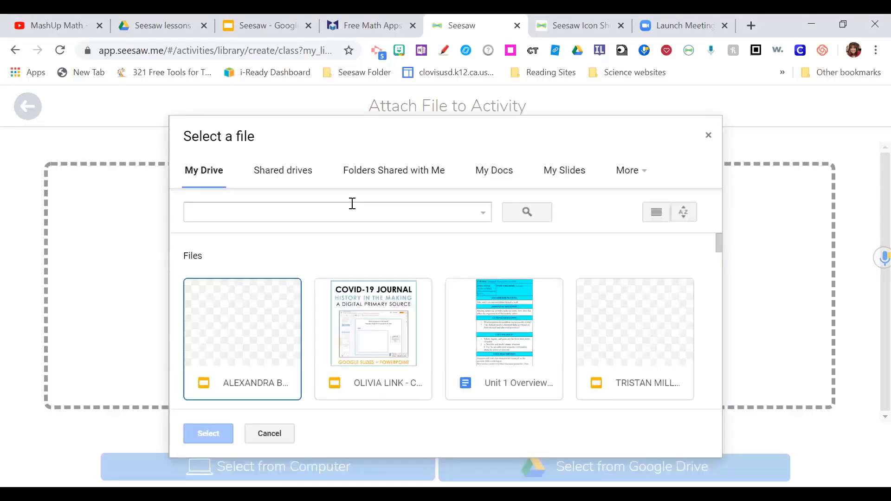
# - Attach the Google Slides rounding whole numbers lesson as the activity template
pyautogui.click(576, 175)
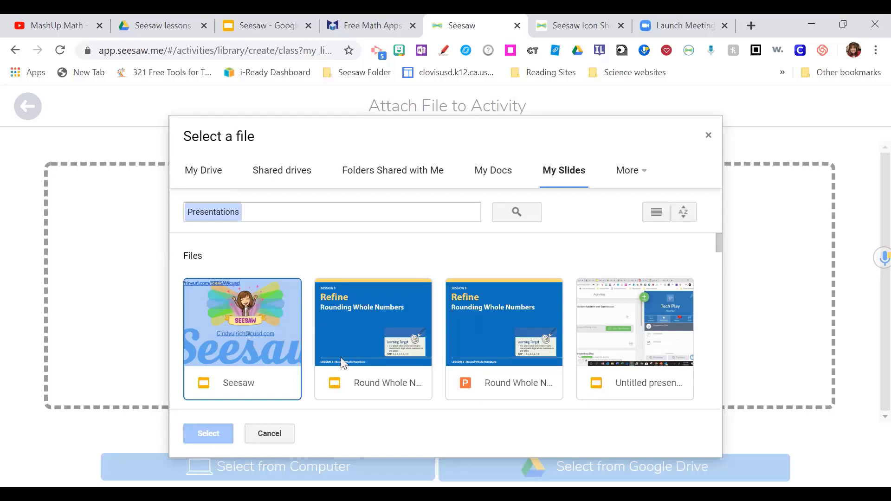
pyautogui.click(343, 338)
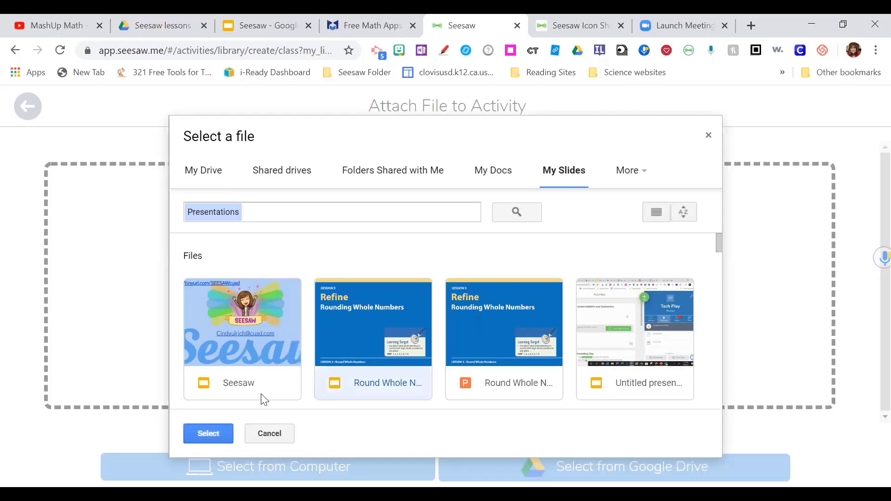
pyautogui.click(218, 433)
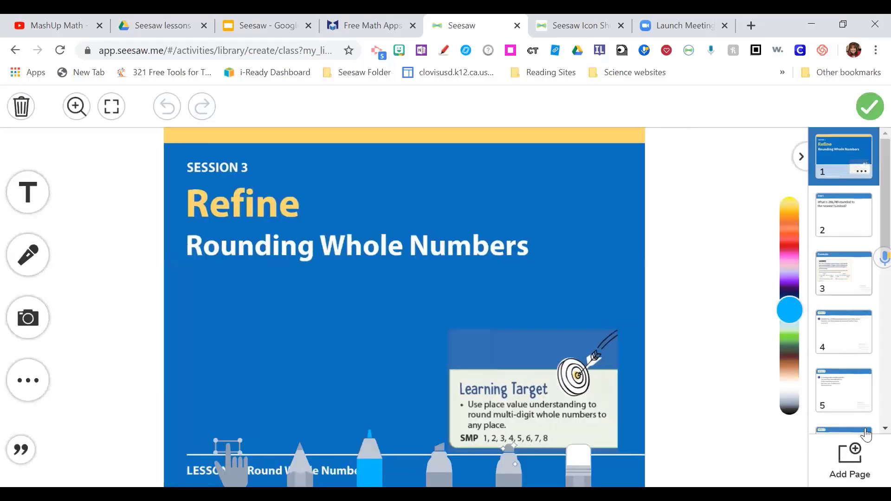
# - Delete the Start question page from the template
pyautogui.click(832, 211)
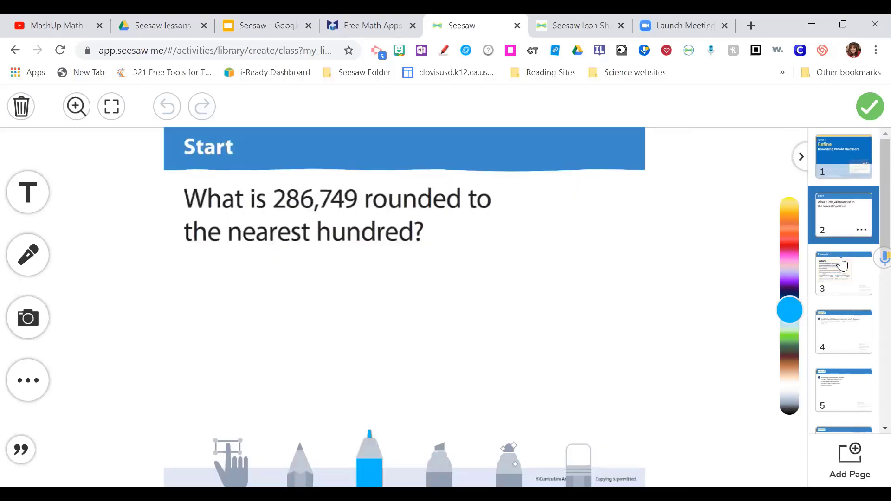
pyautogui.click(841, 301)
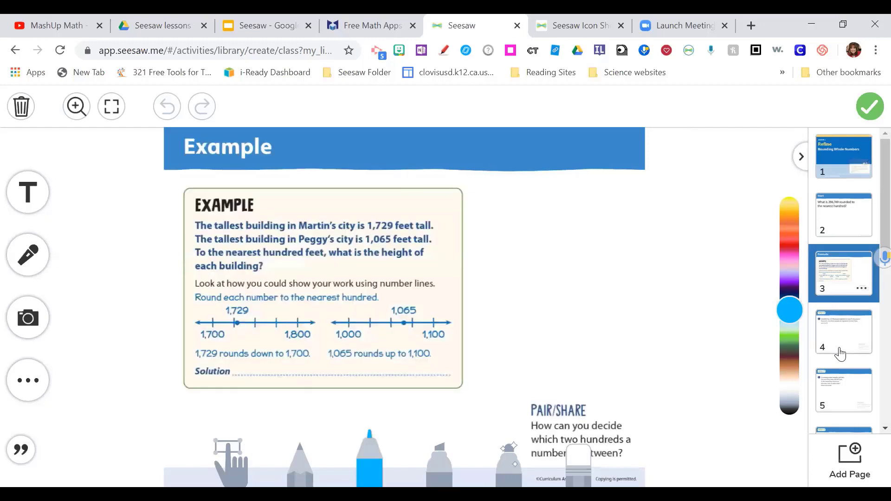
pyautogui.press('Down')
pyautogui.click(837, 227)
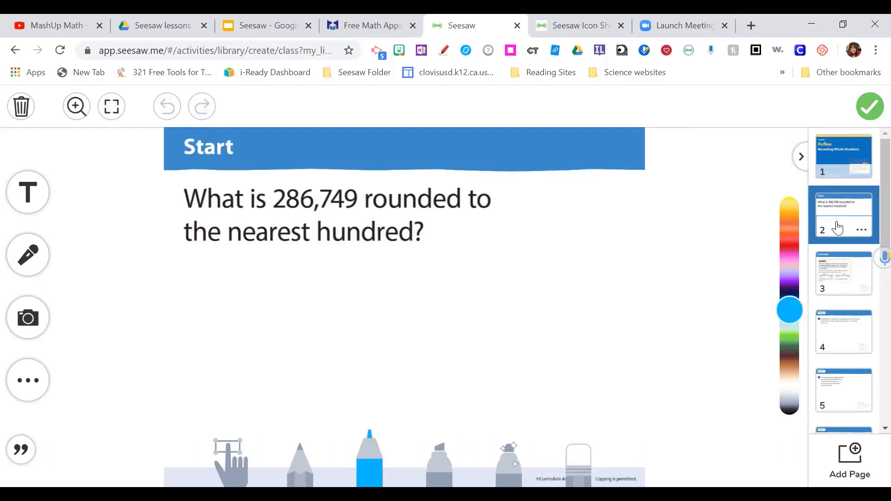
pyautogui.rightClick(850, 298)
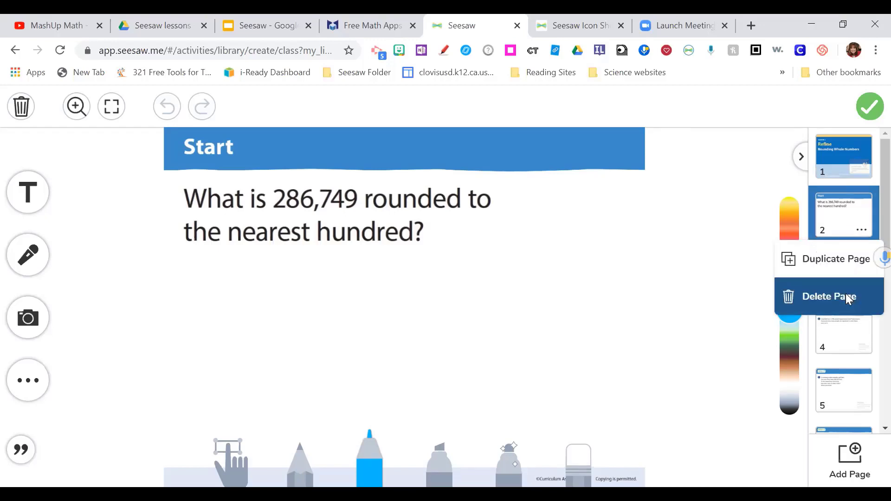
pyautogui.click(850, 297)
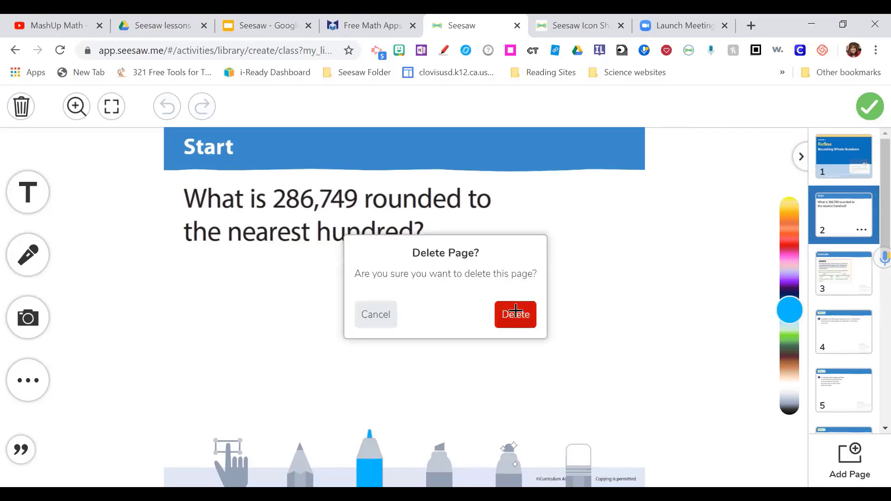
pyautogui.click(516, 311)
# - Browse the remaining pages through to page 3, the Smallville voter question
pyautogui.click(857, 160)
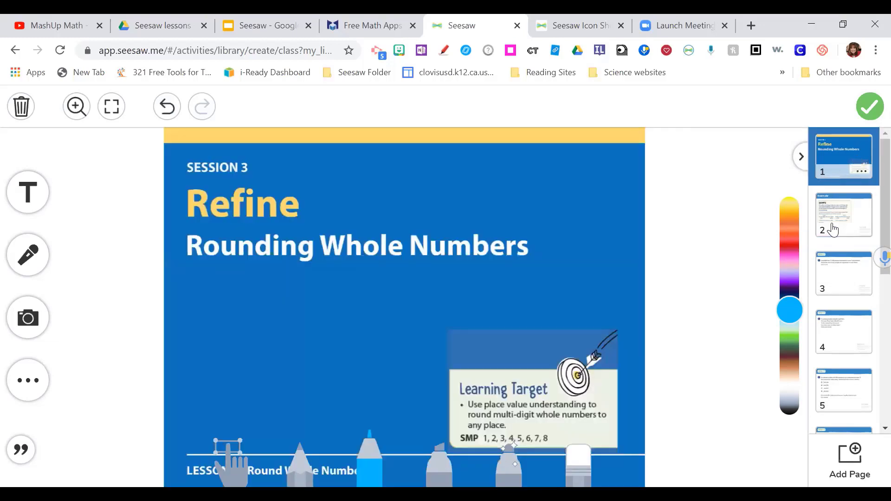
pyautogui.click(832, 230)
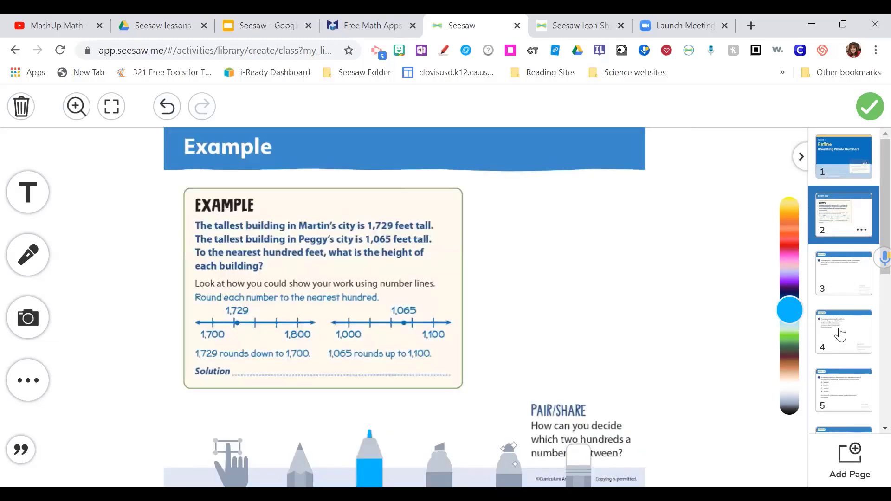
pyautogui.scroll(-3, 848, 351)
pyautogui.scroll(-4, 848, 350)
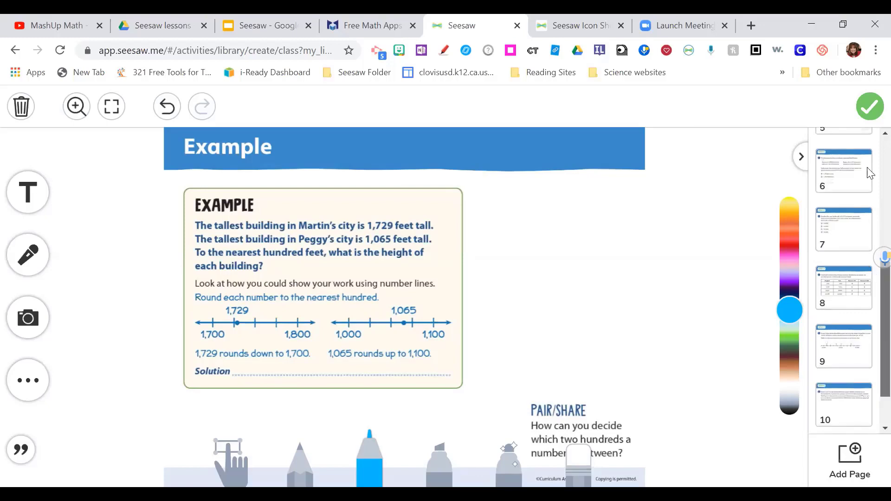
pyautogui.scroll(7, 851, 218)
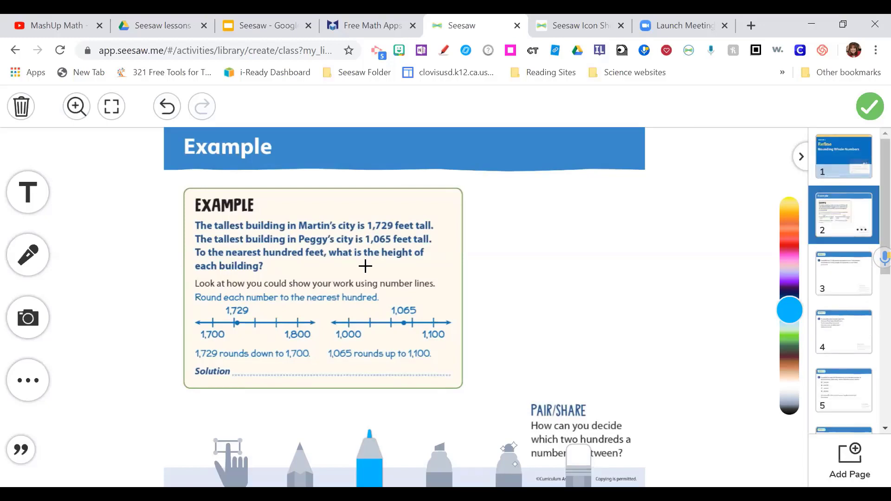
pyautogui.click(845, 282)
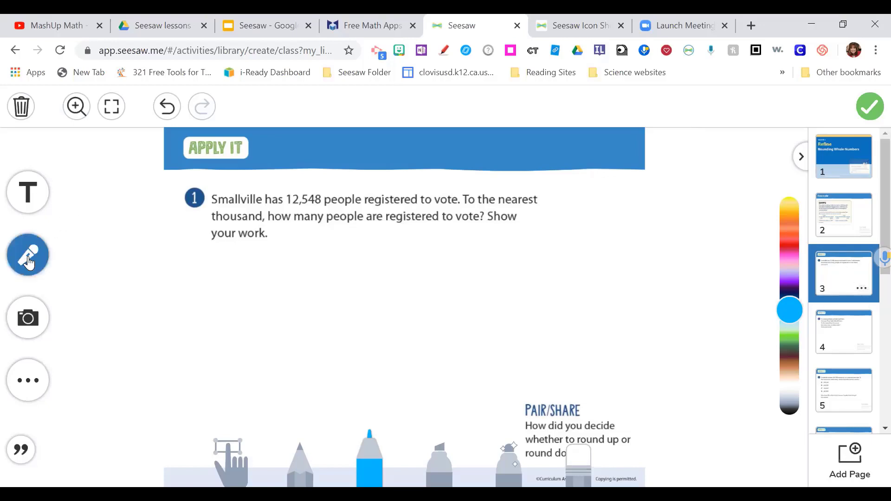
# - Record a voice lesson on page 3, marking 12,548 and 'nearest' with a light blue pen
pyautogui.click(28, 258)
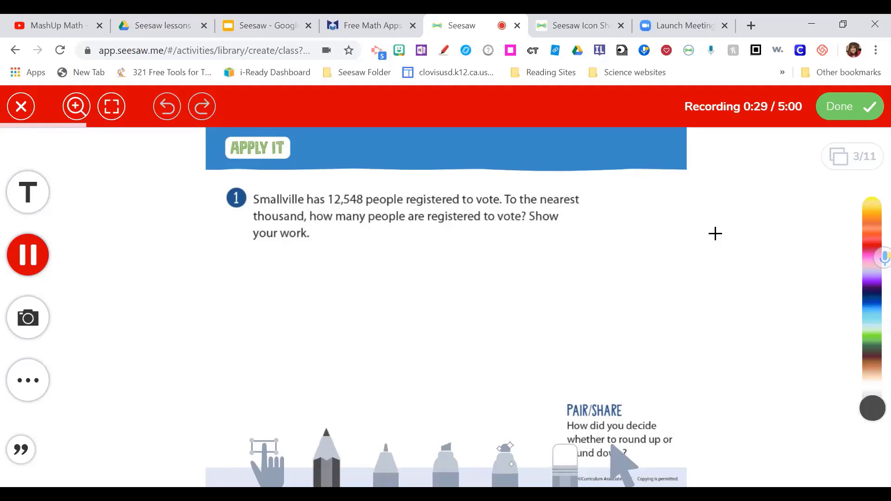
pyautogui.moveTo(873, 408); pyautogui.dragTo(873, 313)
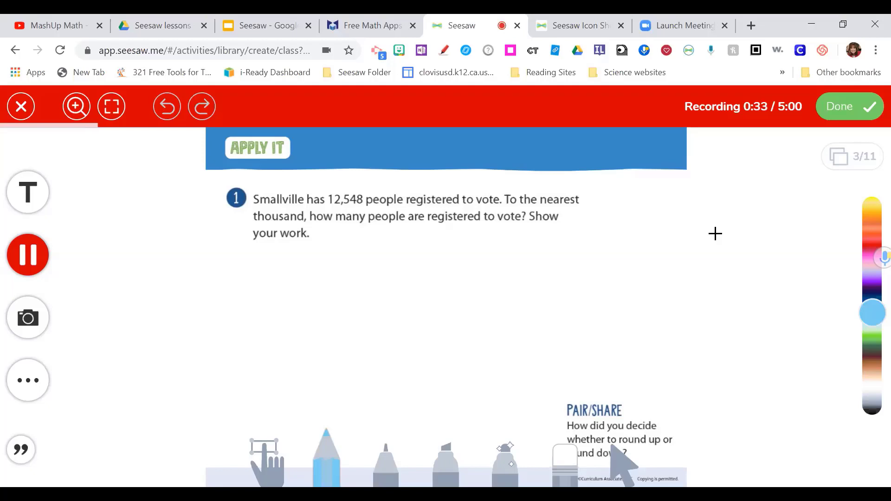
pyautogui.moveTo(310, 192)
pyautogui.mouseDown()
pyautogui.moveTo(381, 191)
pyautogui.moveTo(312, 204)
pyautogui.mouseUp()
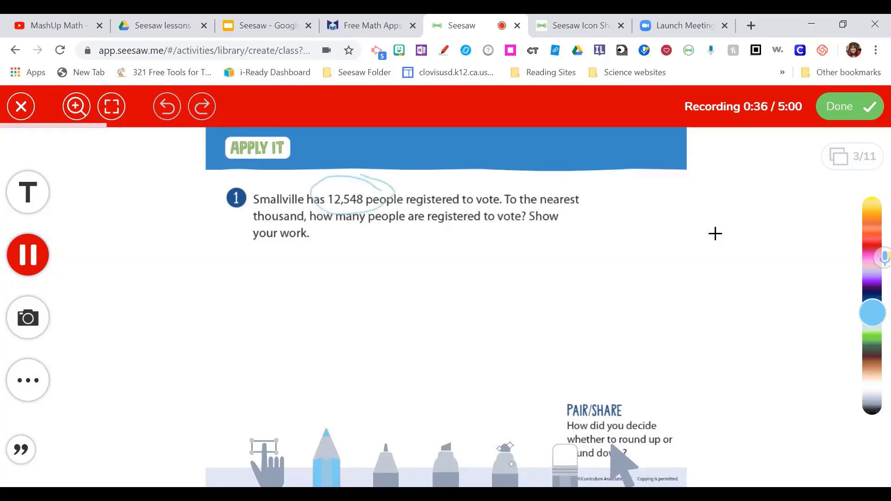
pyautogui.moveTo(537, 207); pyautogui.dragTo(582, 209)
pyautogui.moveTo(236, 222); pyautogui.dragTo(322, 230)
pyautogui.moveTo(314, 320)
pyautogui.mouseDown()
pyautogui.moveTo(360, 316)
pyautogui.moveTo(459, 348)
pyautogui.mouseUp()
pyautogui.moveTo(488, 304); pyautogui.dragTo(604, 315)
pyautogui.moveTo(657, 279); pyautogui.dragTo(679, 339)
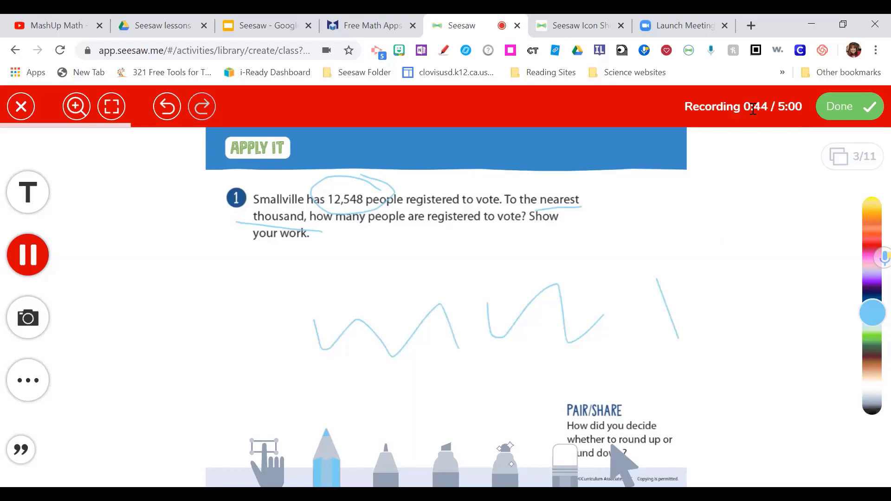
pyautogui.click(842, 105)
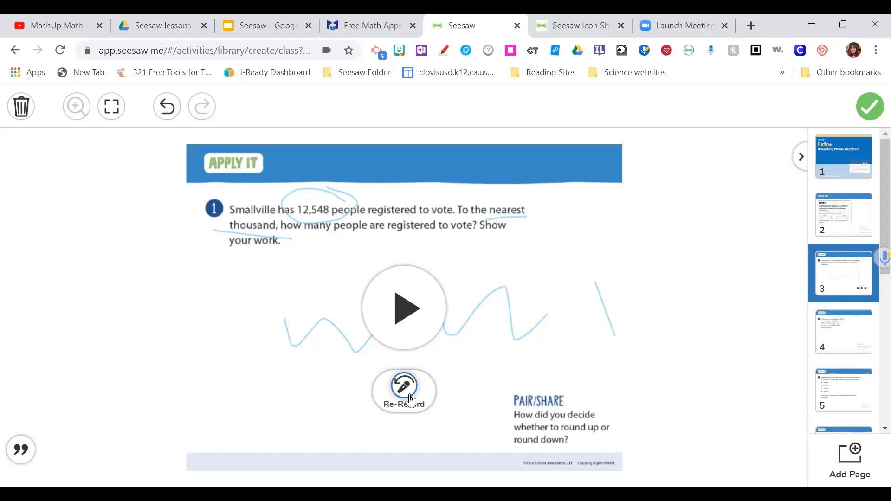
# - Finish the 11-page template and save the Rounding Whole Numbers activity
pyautogui.click(872, 110)
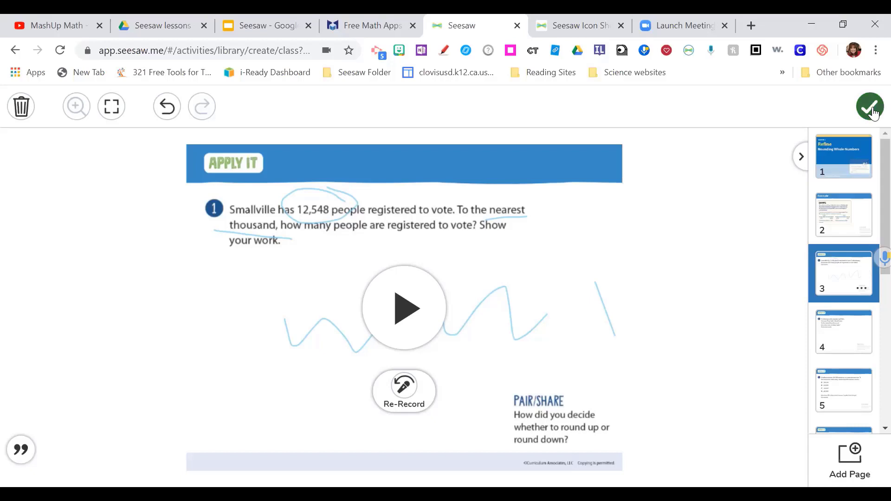
pyautogui.click(872, 110)
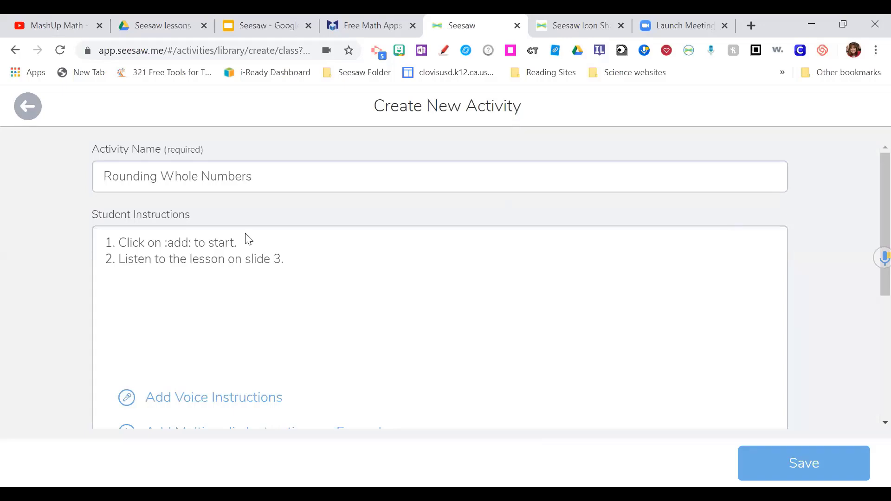
pyautogui.scroll(-1, 315, 278)
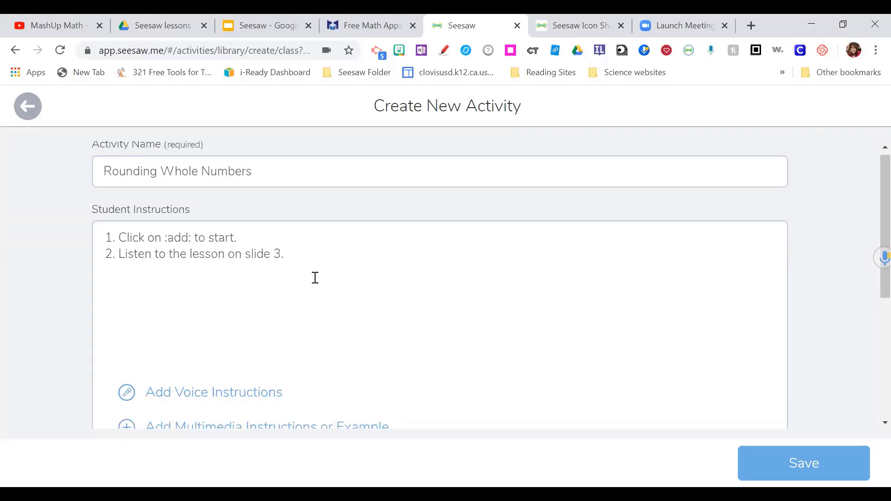
pyautogui.scroll(-4, 316, 278)
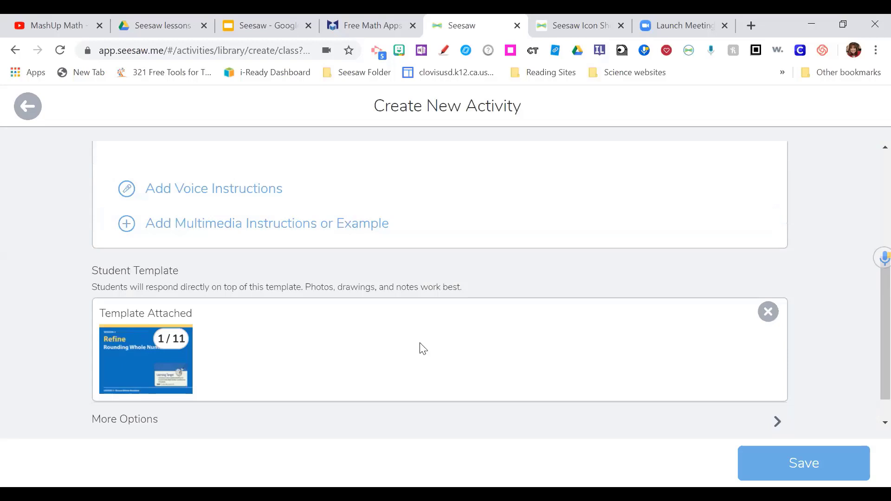
pyautogui.click(811, 465)
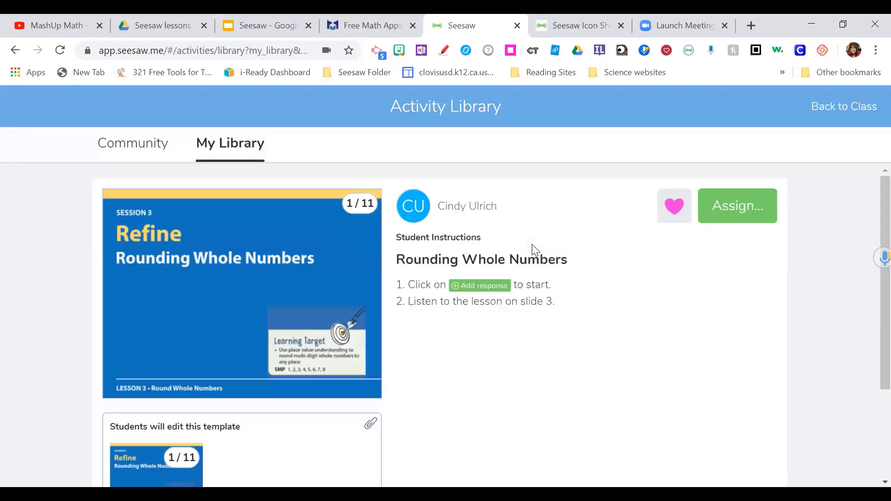
# - Assign Rounding Whole Numbers to the Tech Play class and return to its Activities page
pyautogui.click(726, 217)
pyautogui.scroll(-5, 473, 321)
pyautogui.scroll(-10, 432, 398)
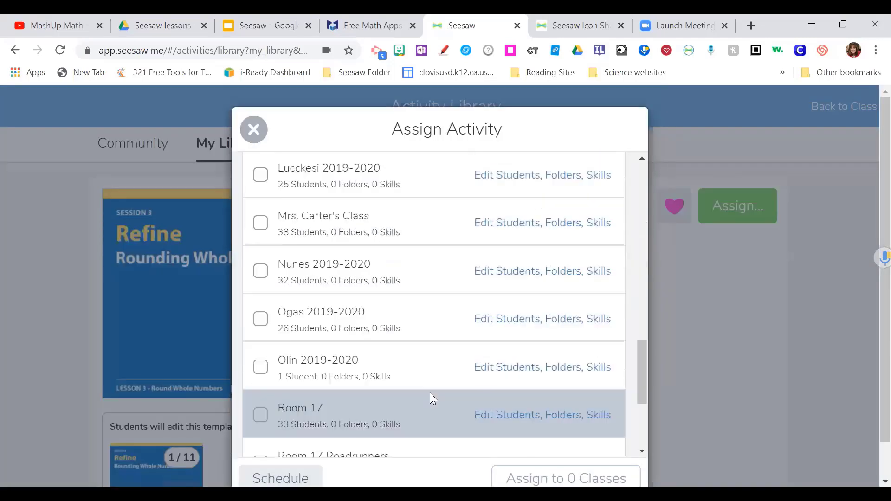
pyautogui.scroll(-4, 238, 352)
pyautogui.click(262, 365)
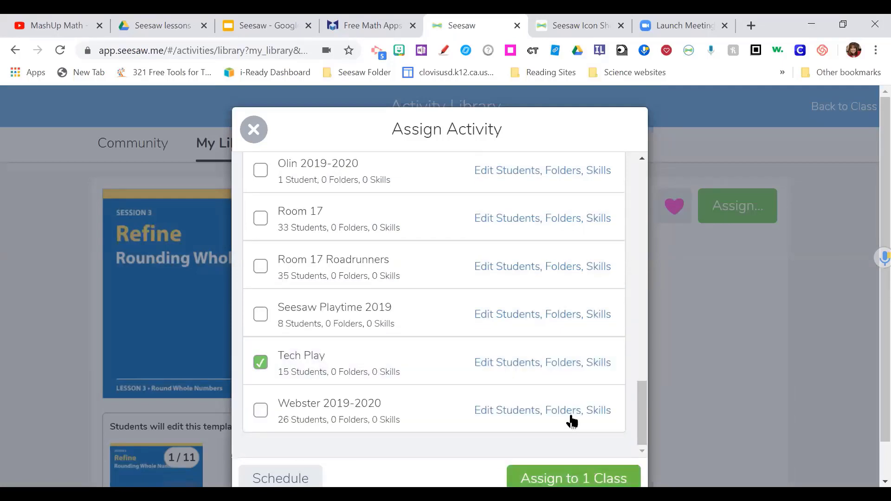
pyautogui.click(573, 479)
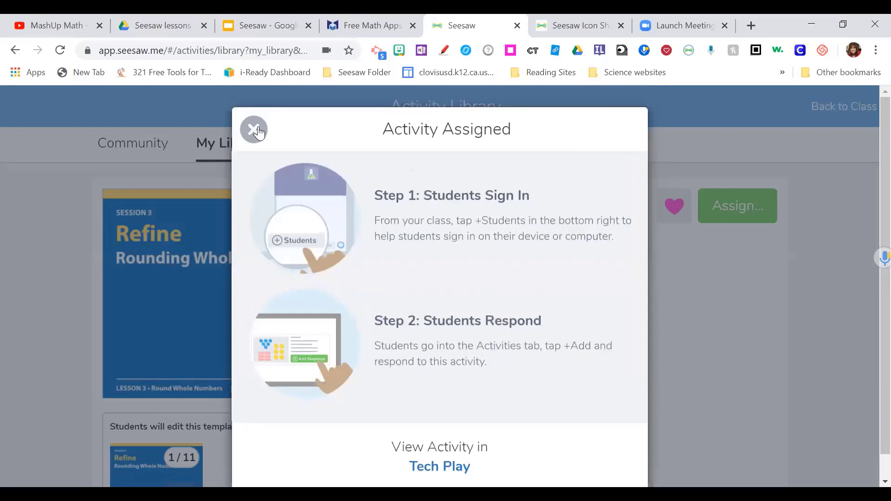
pyautogui.click(258, 131)
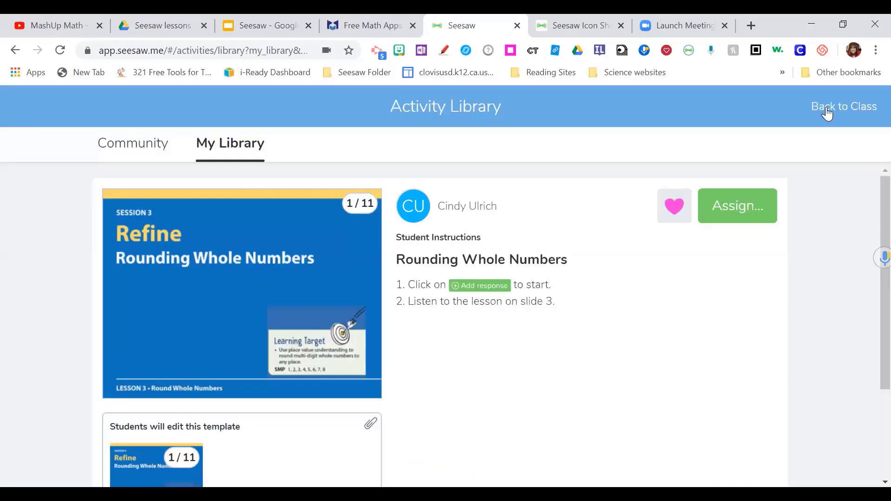
pyautogui.click(828, 108)
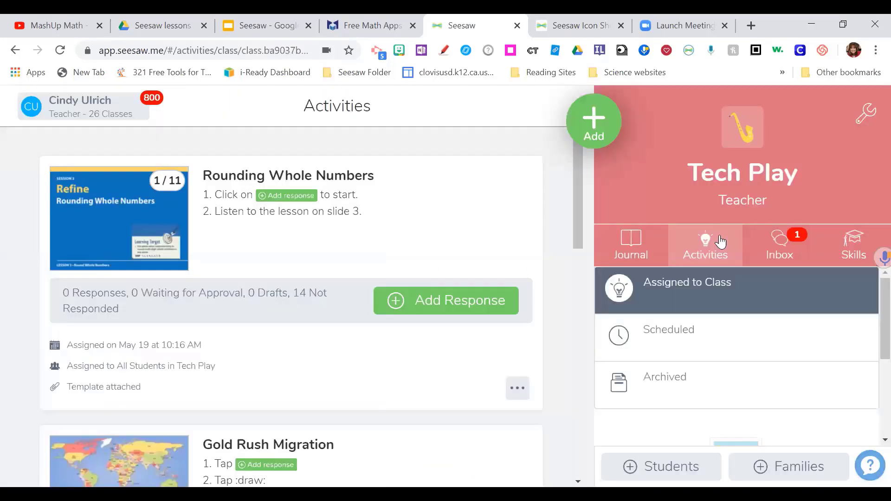
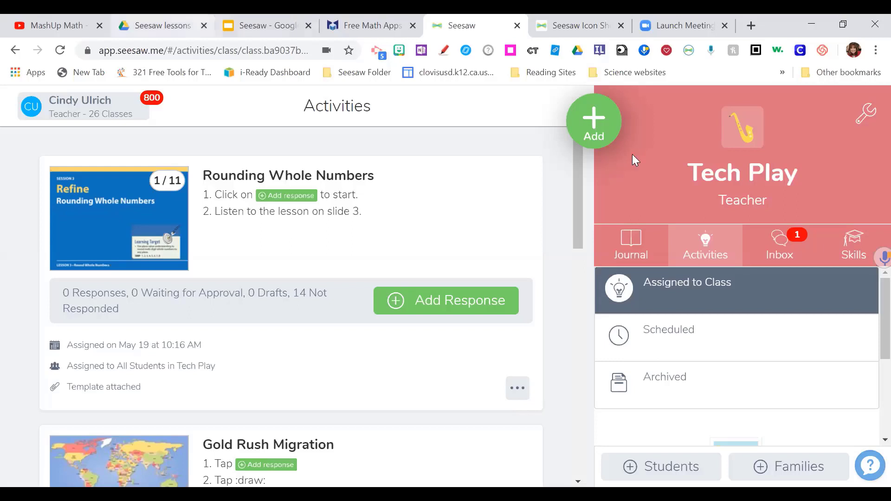
# - Open the Rounding Whole Numbers activity from My Library via Add > Assign Activity
pyautogui.click(598, 131)
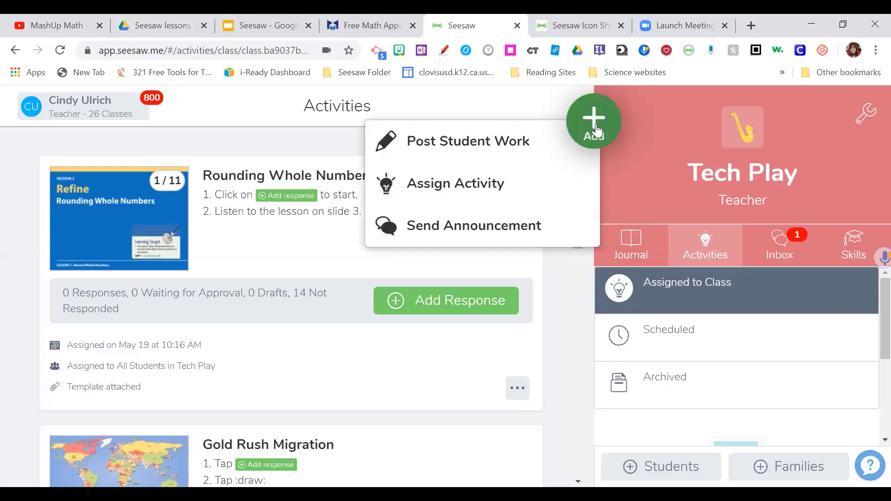
pyautogui.click(481, 184)
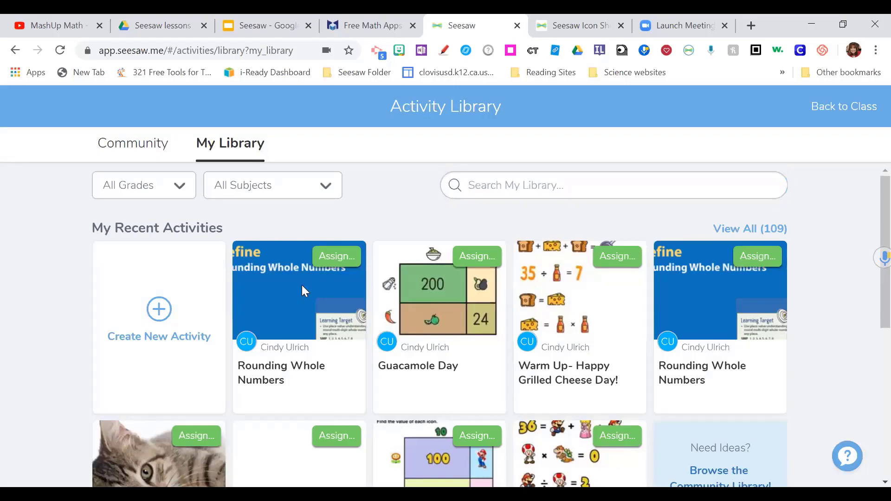
pyautogui.click(303, 291)
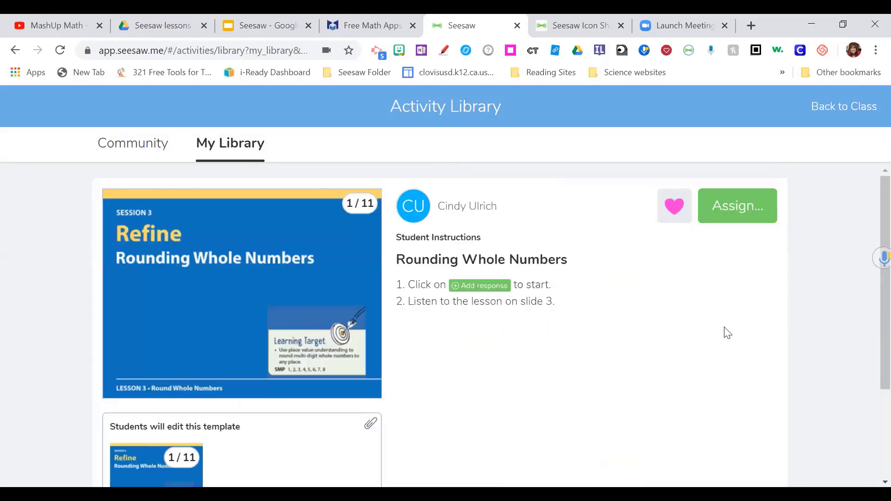
# - Bring up the activity's more-actions menu and scroll down to Share Activity
pyautogui.scroll(-3, 767, 381)
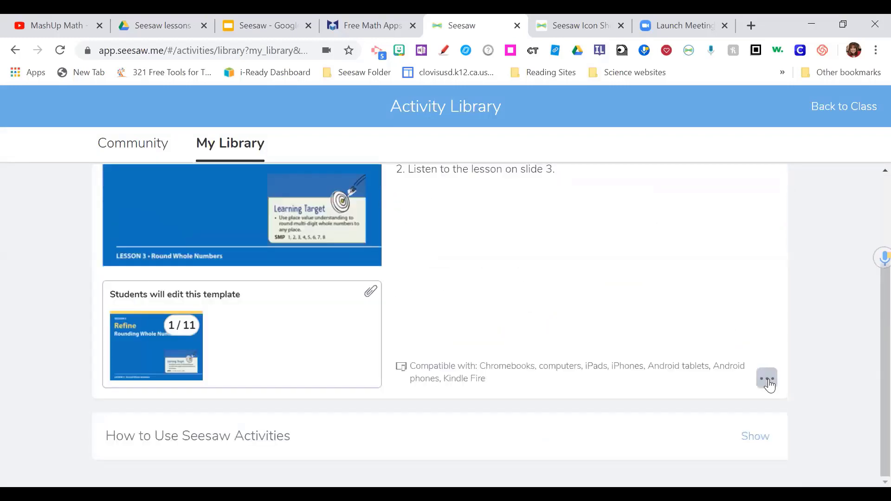
pyautogui.click(767, 379)
pyautogui.scroll(-1, 812, 374)
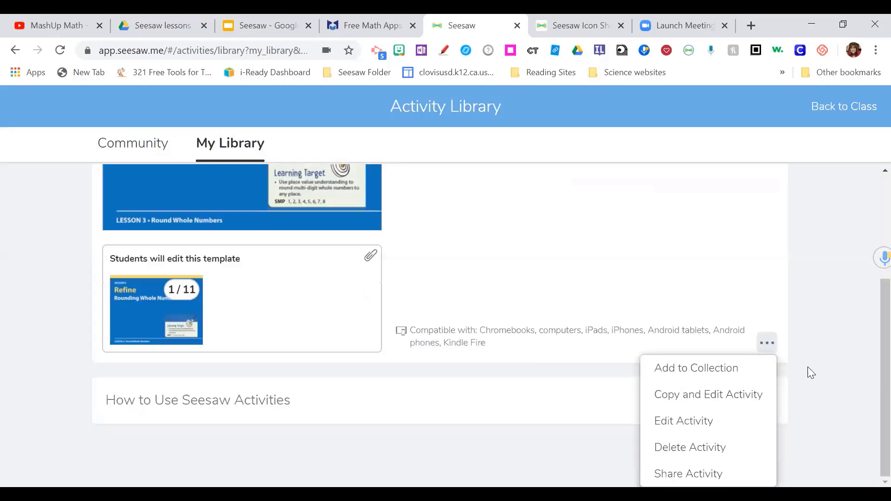
# - Share the Rounding Whole Numbers activity and pick Email to Teachers to list recipients
pyautogui.click(714, 472)
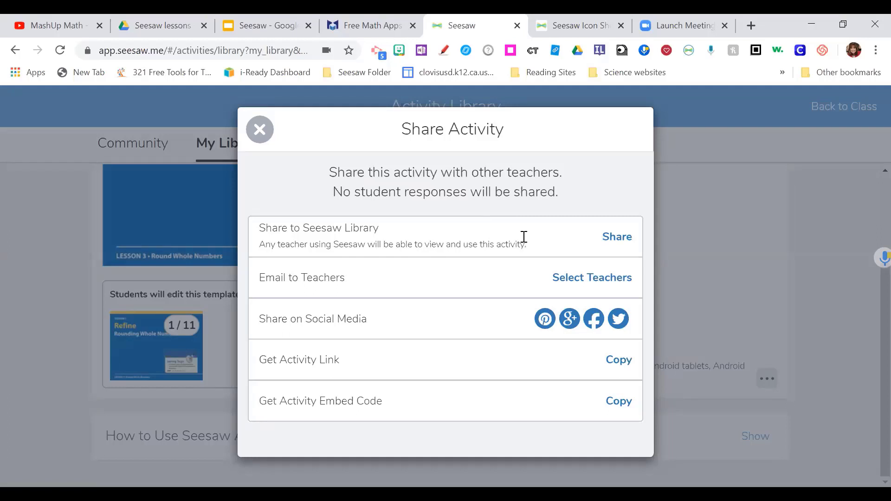
pyautogui.click(571, 280)
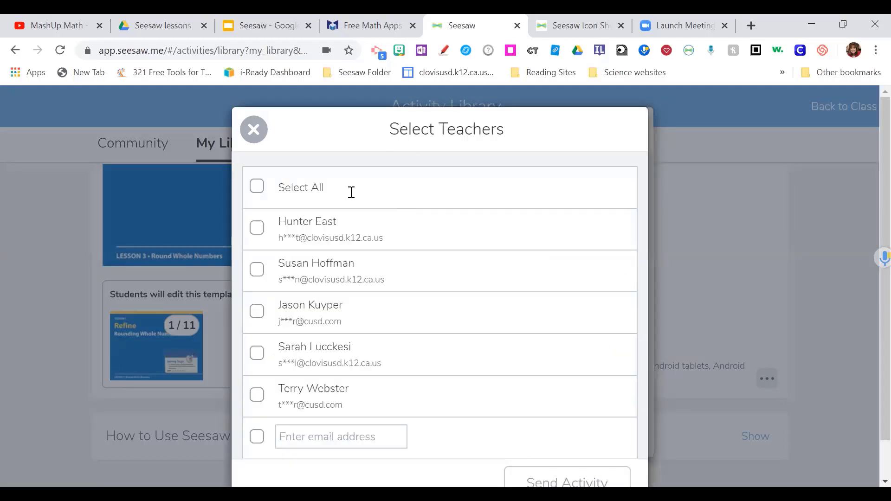
pyautogui.scroll(-1, 386, 335)
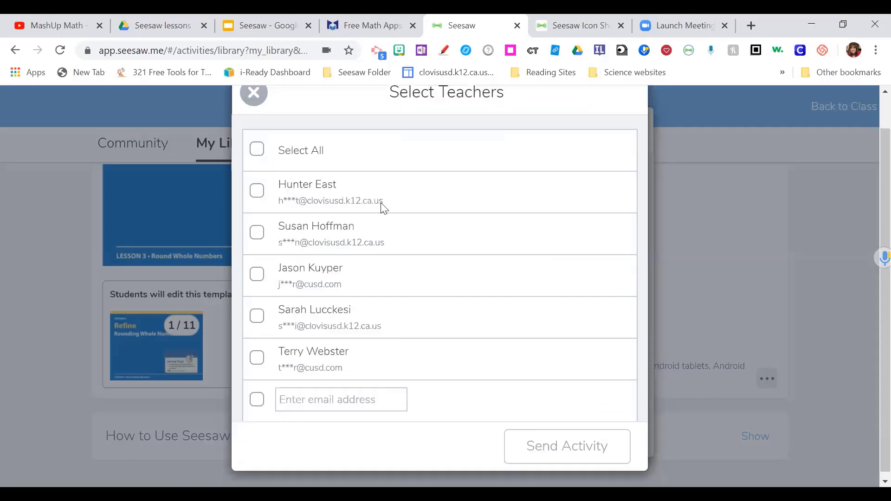
pyautogui.scroll(1, 375, 205)
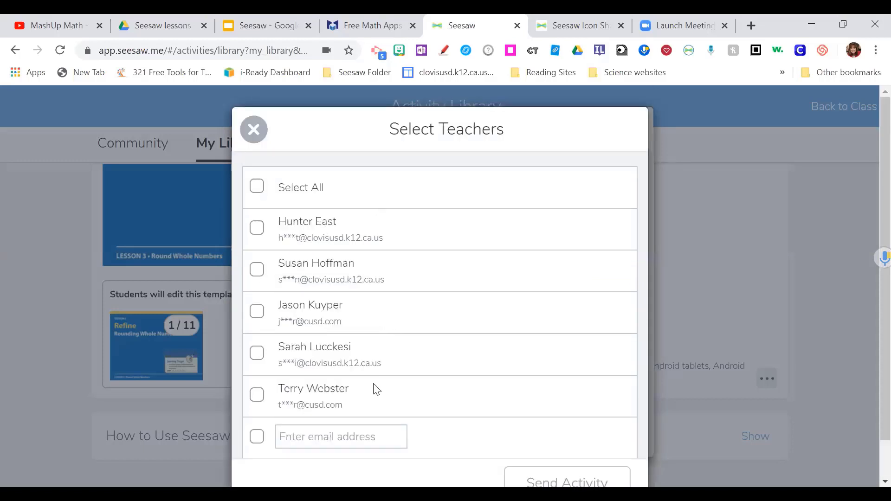
# - Type the colleague's e-mail address into the teacher list, fixing a typo
pyautogui.click(369, 432)
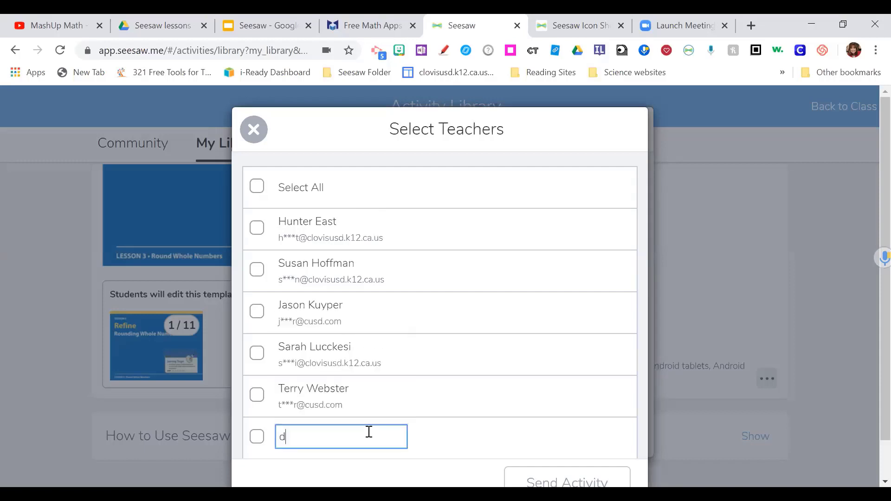
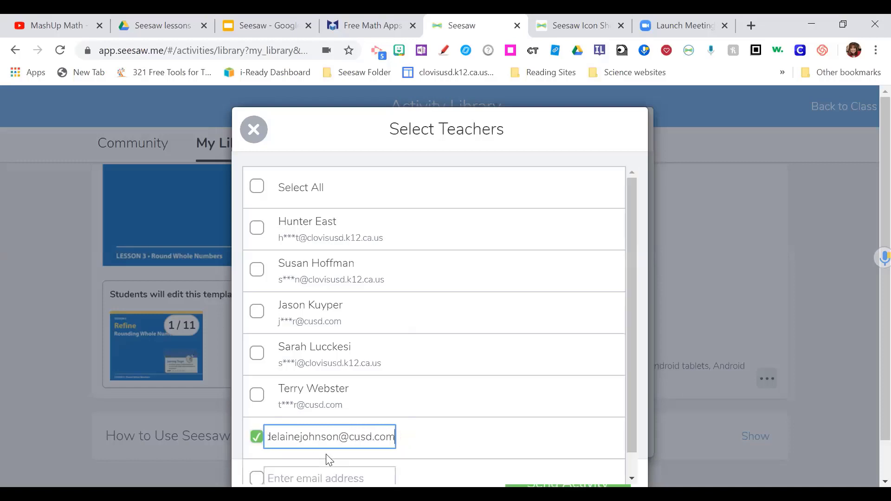
# - Add the address as a recipient, unticking it and ticking it again
pyautogui.scroll(-1, 473, 425)
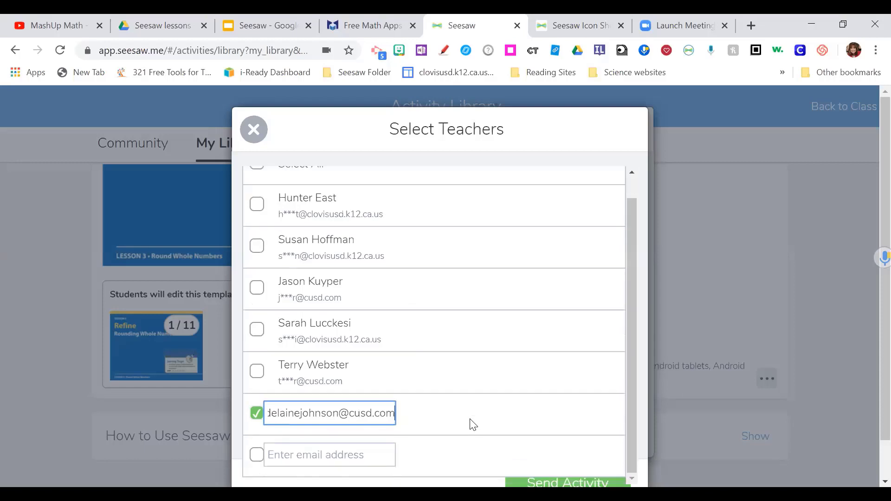
pyautogui.click(473, 425)
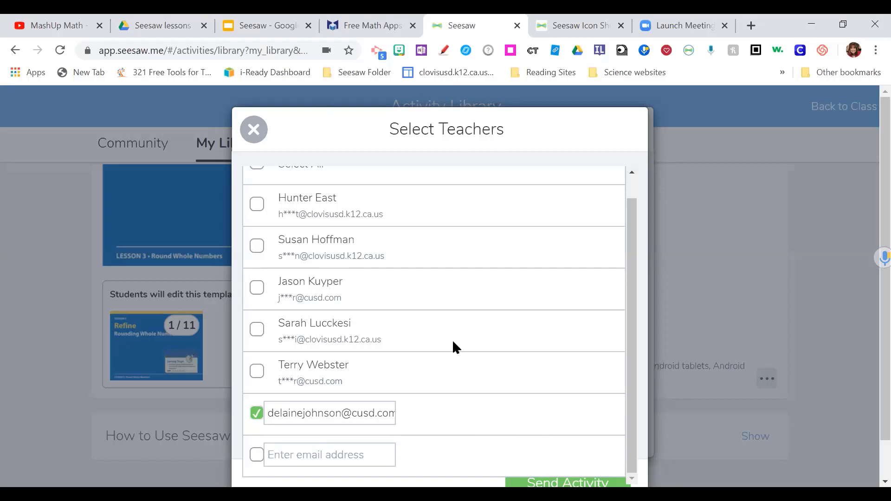
pyautogui.click(445, 416)
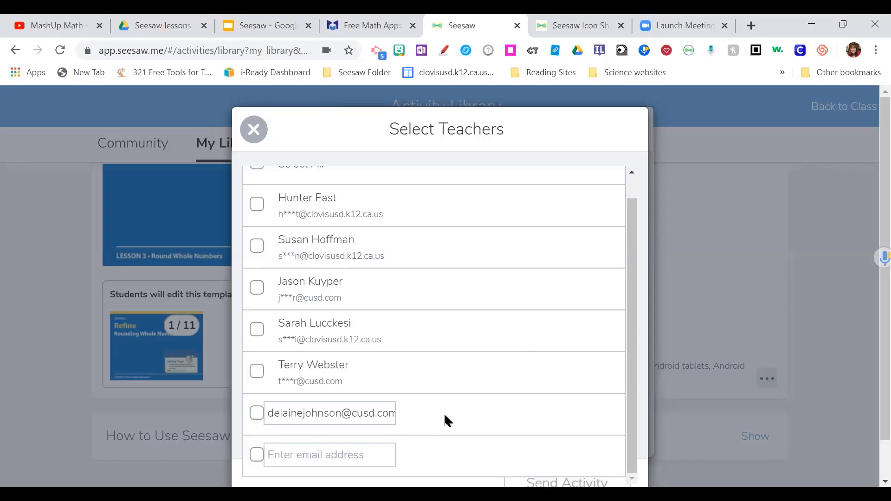
pyautogui.click(257, 420)
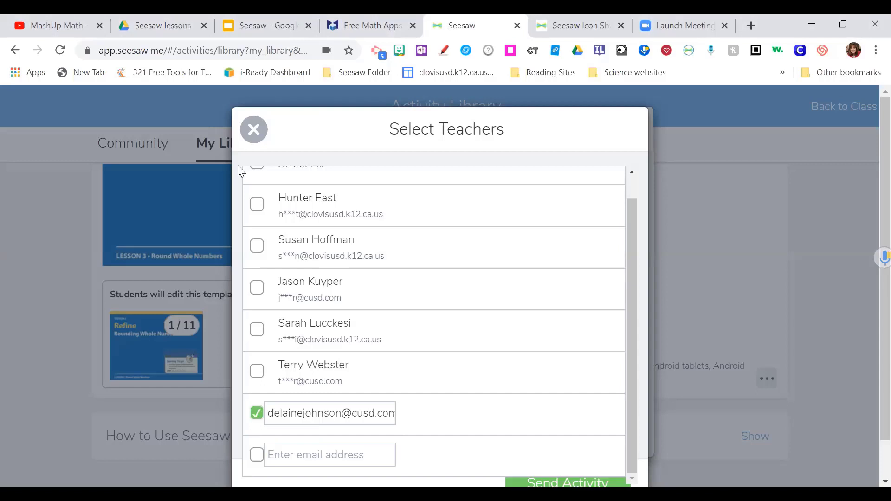
# - Close the Select Teachers and Share Activity dialogs and scroll back to the activity's top
pyautogui.click(254, 130)
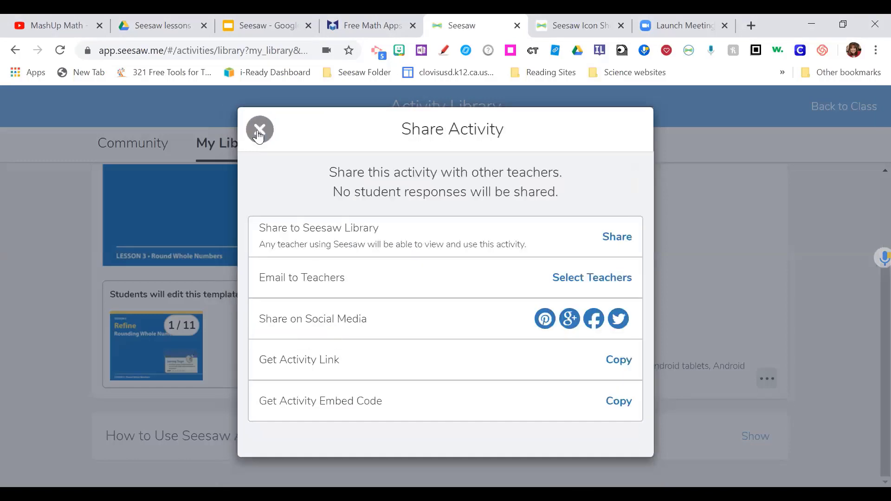
pyautogui.click(260, 131)
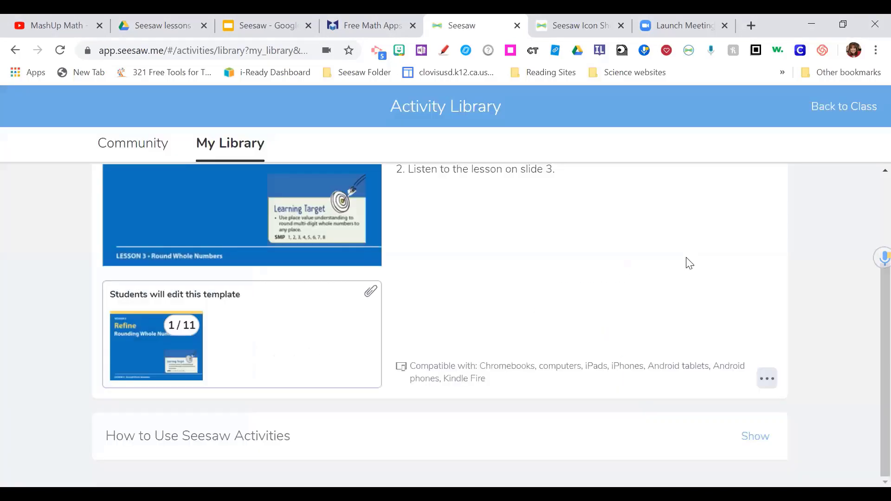
pyautogui.scroll(3, 686, 257)
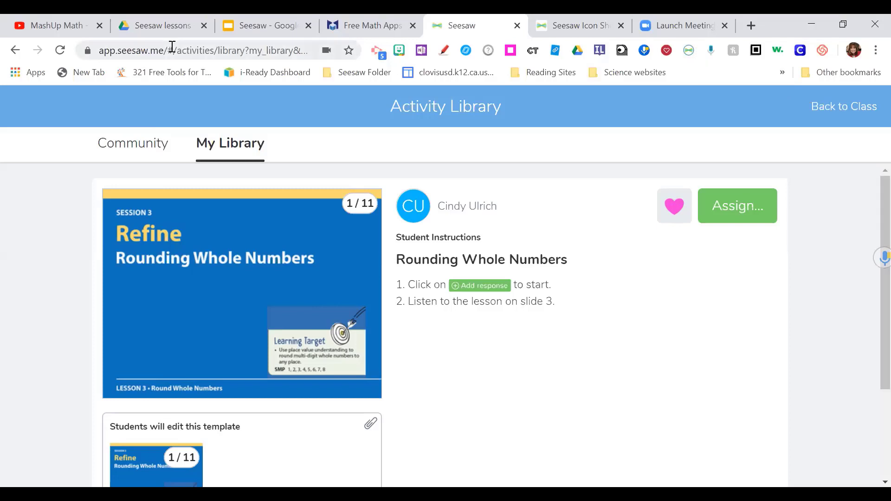
# - Go to the Chrome Web Store from the browser's apps page
pyautogui.click(16, 77)
pyautogui.click(16, 72)
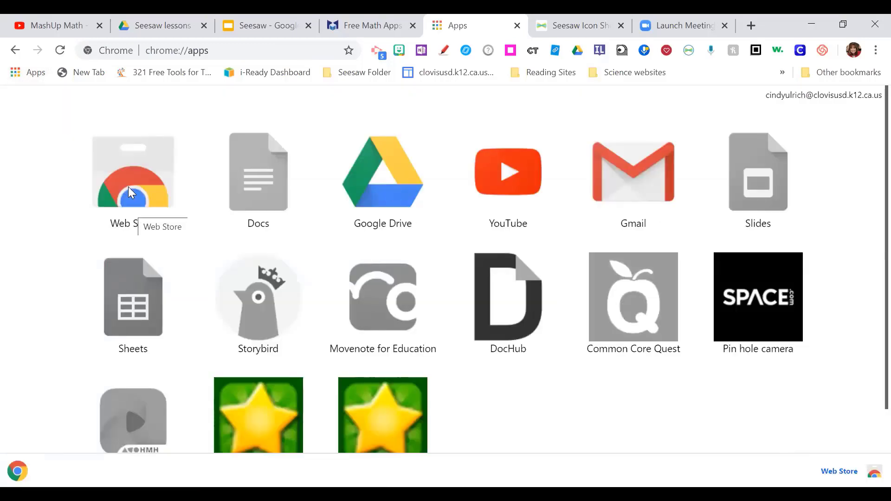
pyautogui.click(129, 190)
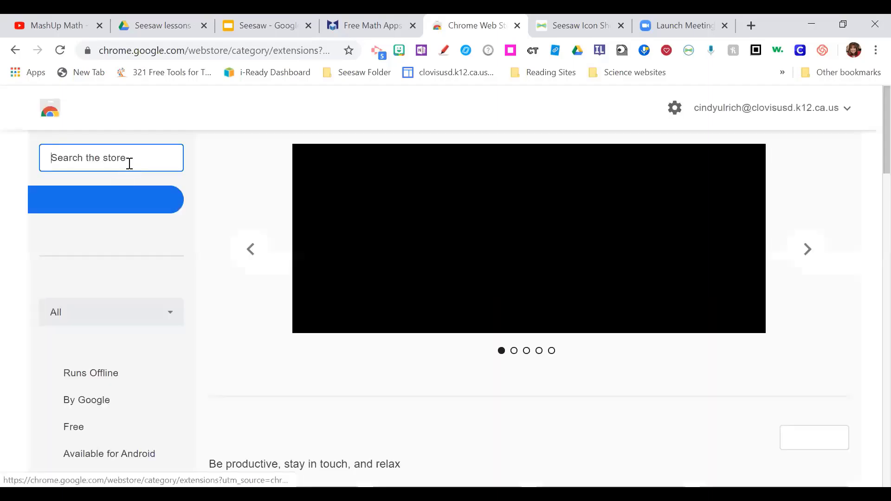
# - Search the store for 'seesaw' and check the already-added Reflect in Seesaw Extension
pyautogui.write('sees')
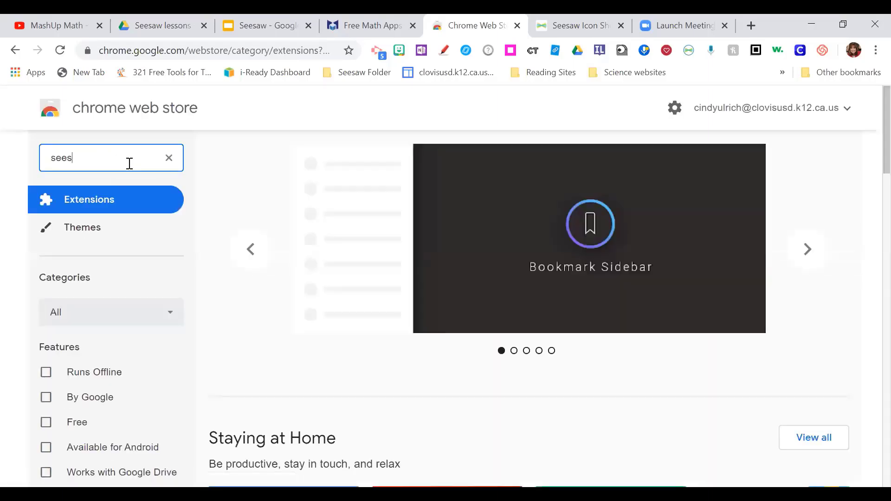
pyautogui.write('aw')
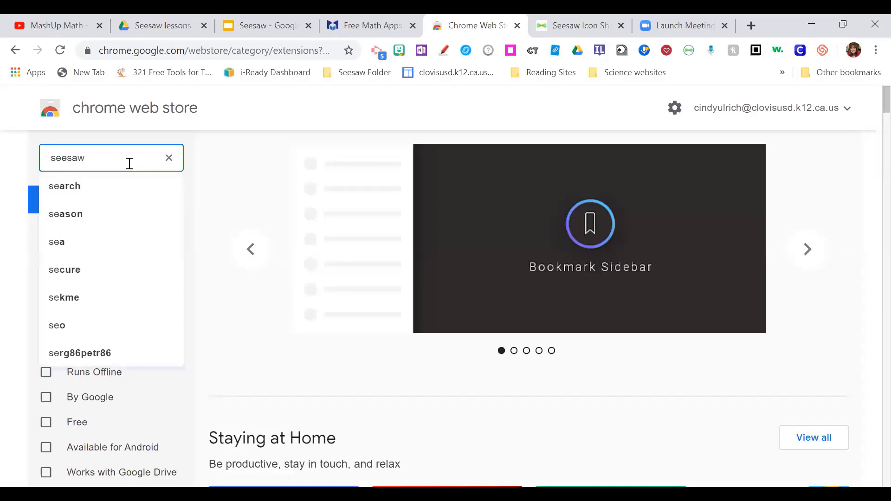
pyautogui.press('Return')
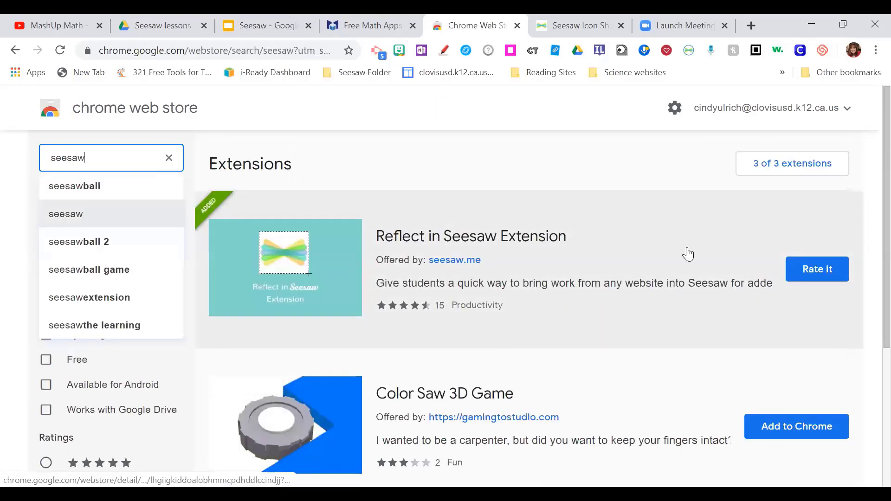
pyautogui.click(802, 264)
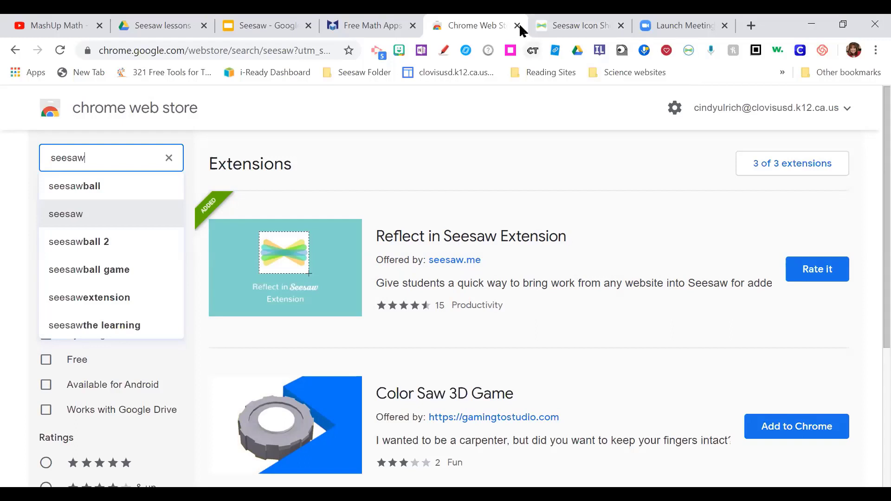
# - Close the Web Store tab and present the Seesaw slides at slide 27, Cool Websites
pyautogui.click(518, 26)
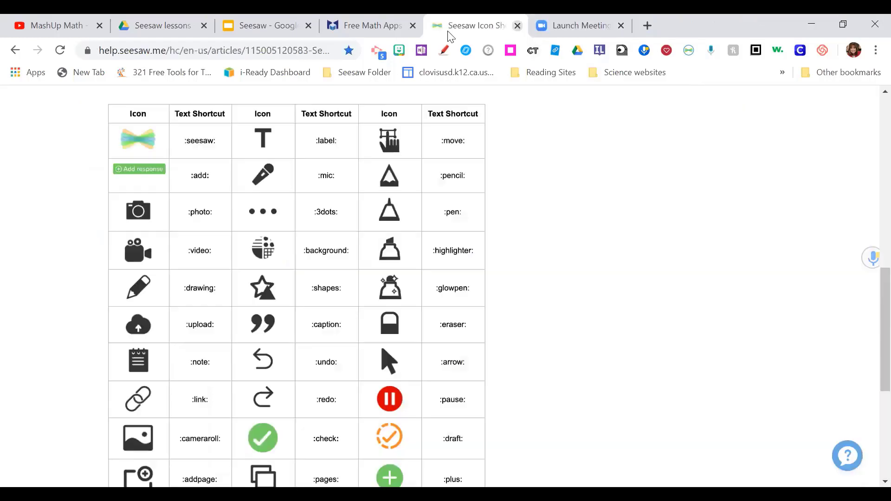
pyautogui.click(246, 28)
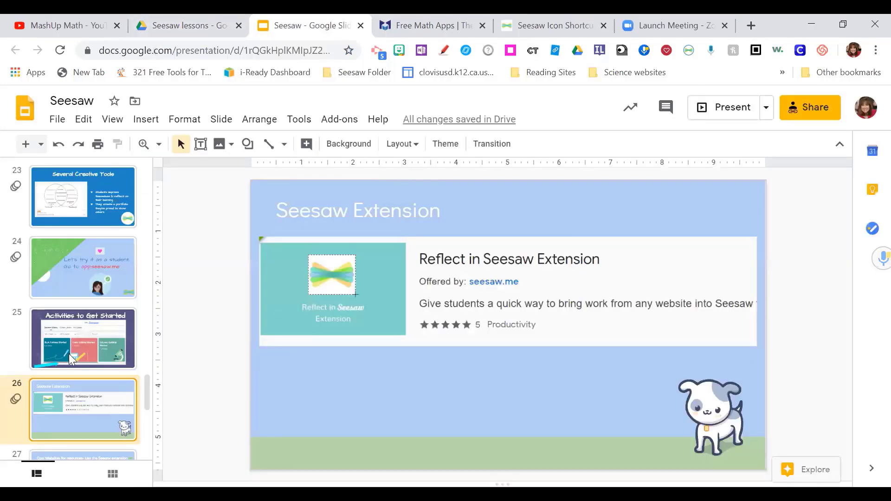
pyautogui.press('Down')
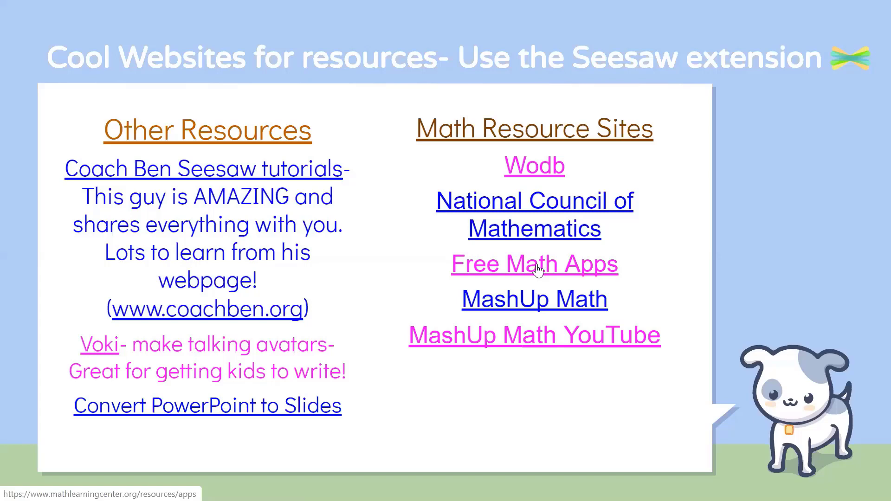
# - Switch to the Free Math Apps tab and open the Geoboard page, scrolling to Open Web App
pyautogui.click(427, 9)
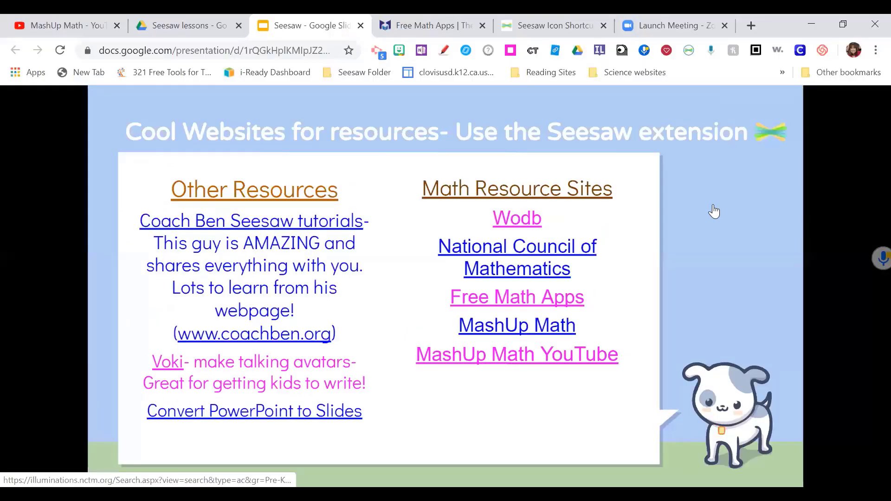
pyautogui.click(427, 26)
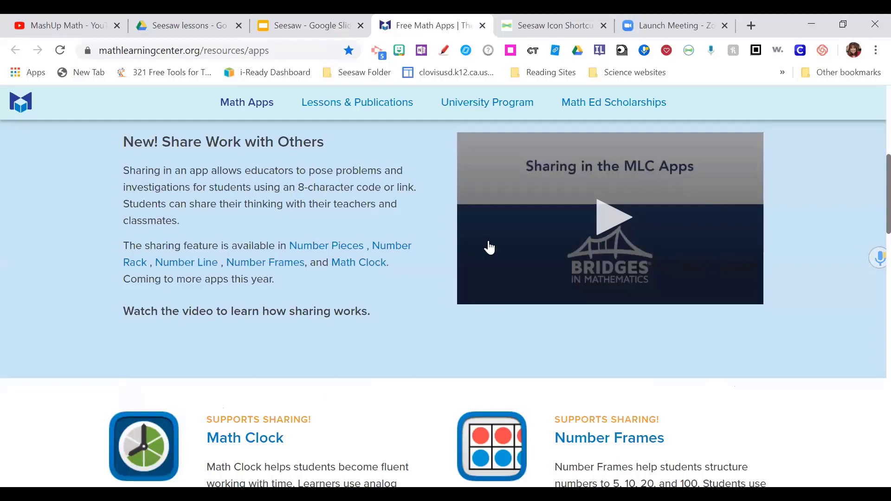
pyautogui.scroll(-5, 487, 249)
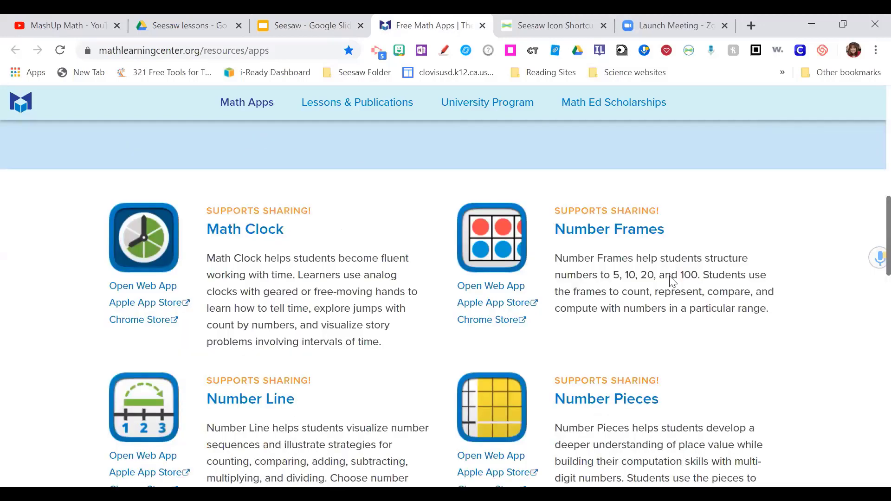
pyautogui.scroll(-3, 507, 394)
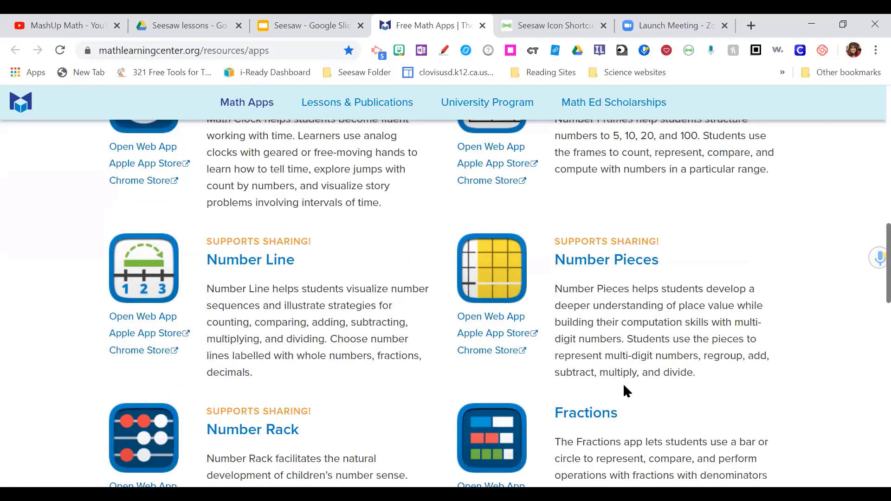
pyautogui.scroll(-6, 189, 344)
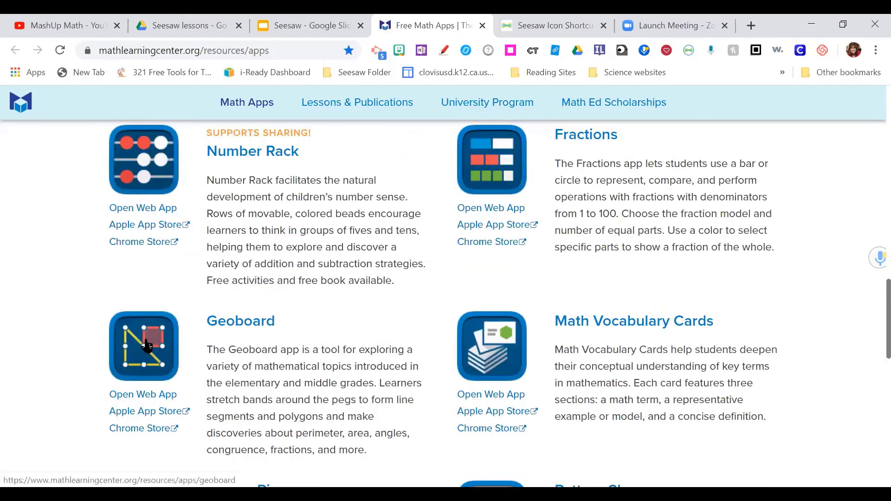
pyautogui.click(146, 339)
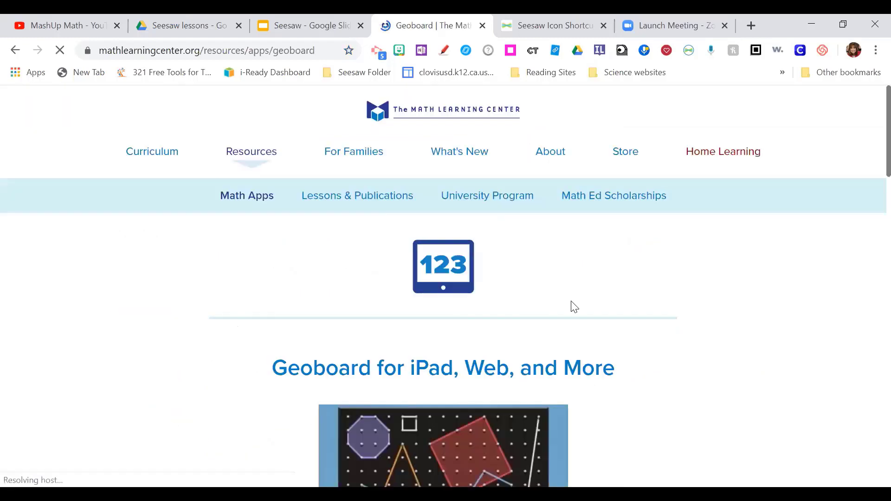
pyautogui.scroll(-6, 575, 307)
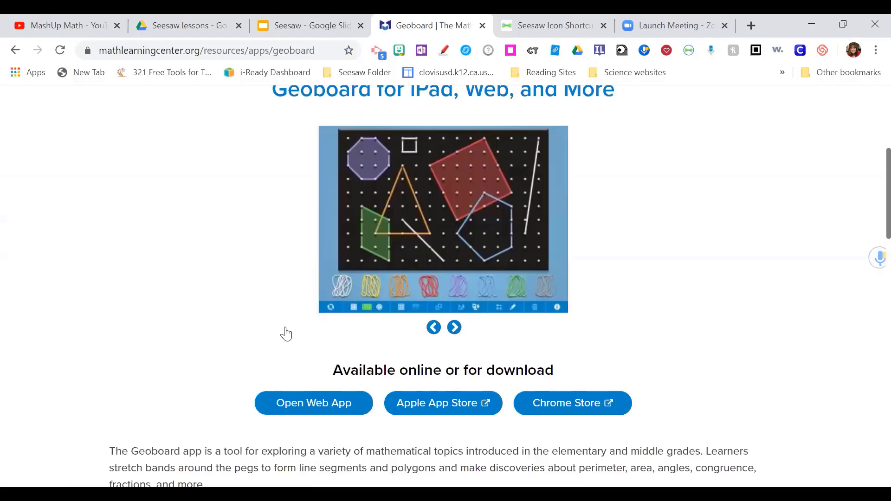
pyautogui.scroll(-2, 285, 332)
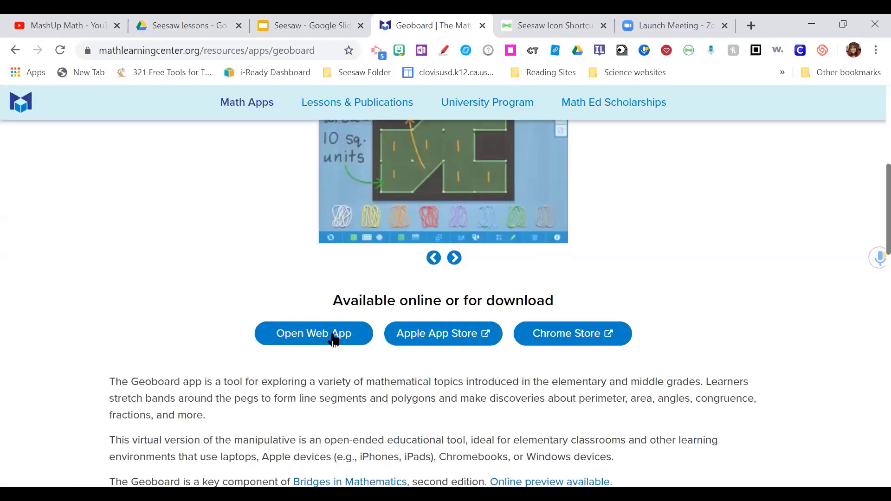
# - Launch Geoboard on the larger rectangular grid and place a red left side and lavender top side
pyautogui.click(298, 343)
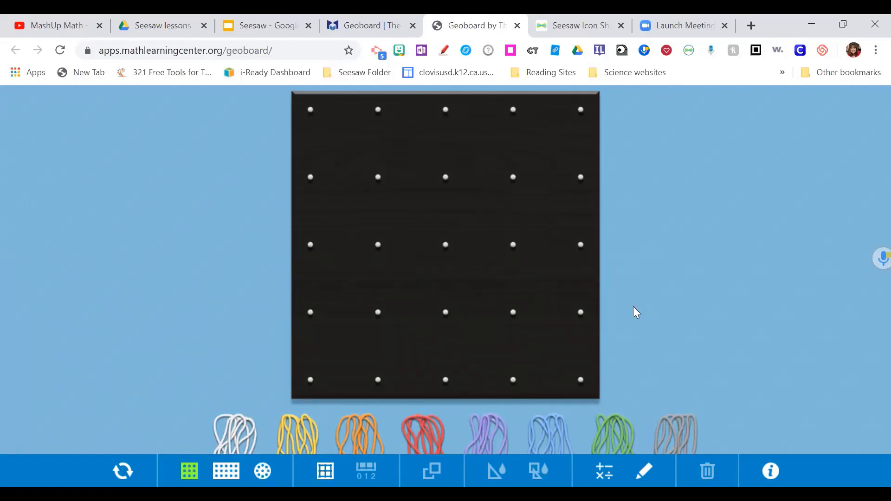
pyautogui.click(226, 471)
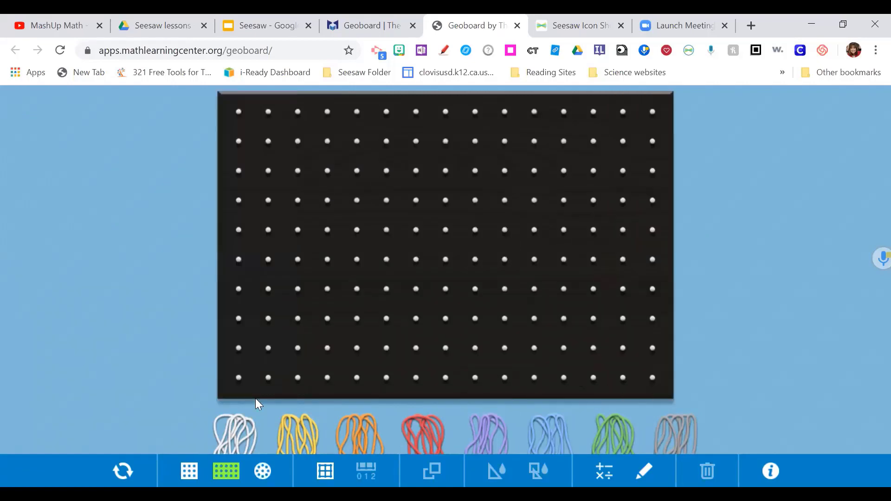
pyautogui.moveTo(422, 425); pyautogui.dragTo(328, 175)
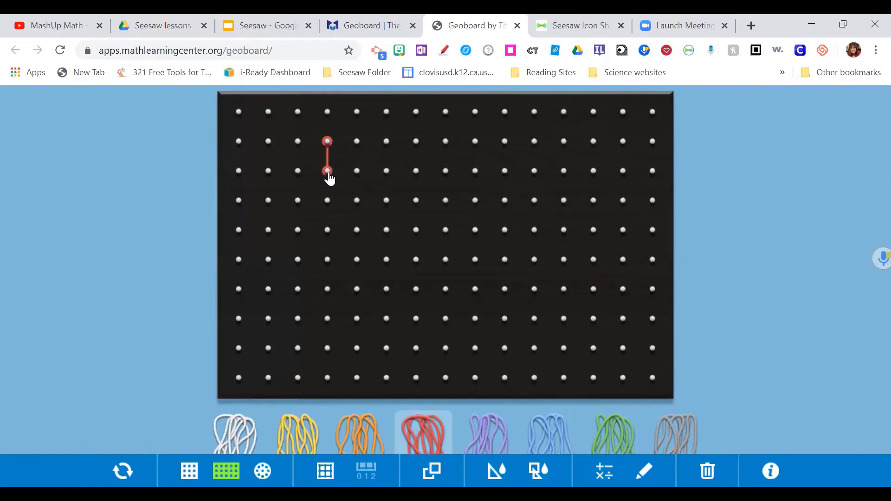
pyautogui.moveTo(333, 277); pyautogui.dragTo(327, 263)
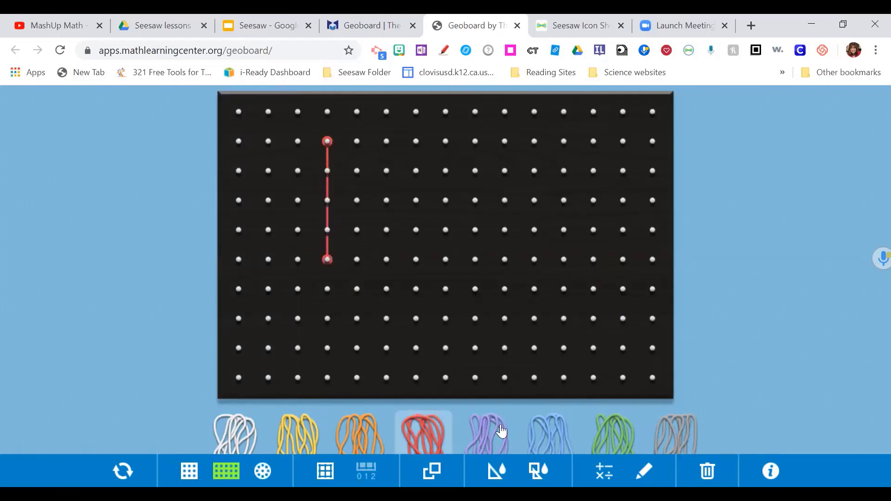
pyautogui.click(329, 142)
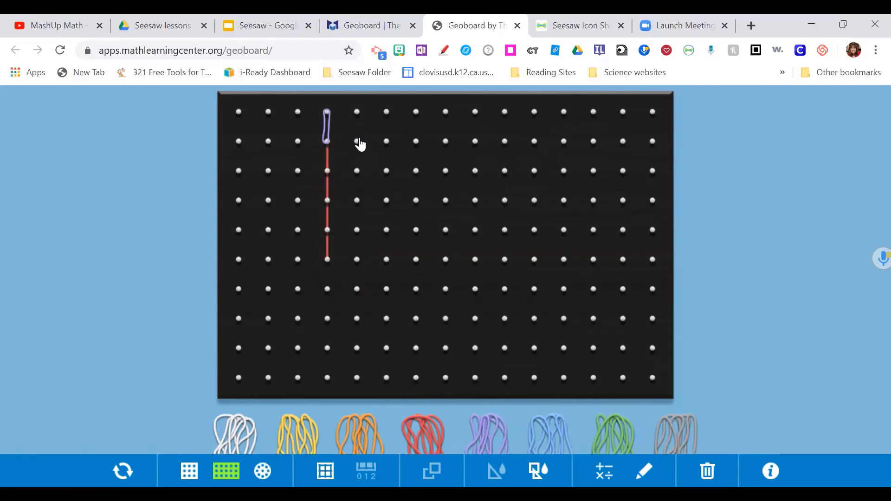
pyautogui.moveTo(382, 149); pyautogui.dragTo(329, 171)
pyautogui.click(384, 144)
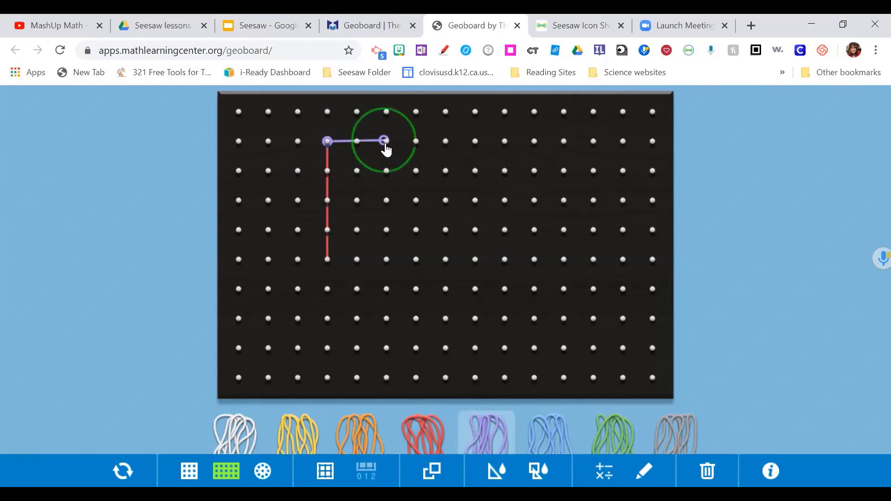
# - Add a blue right side four pegs tall and a green bottom band to close the rectangle
pyautogui.click(534, 423)
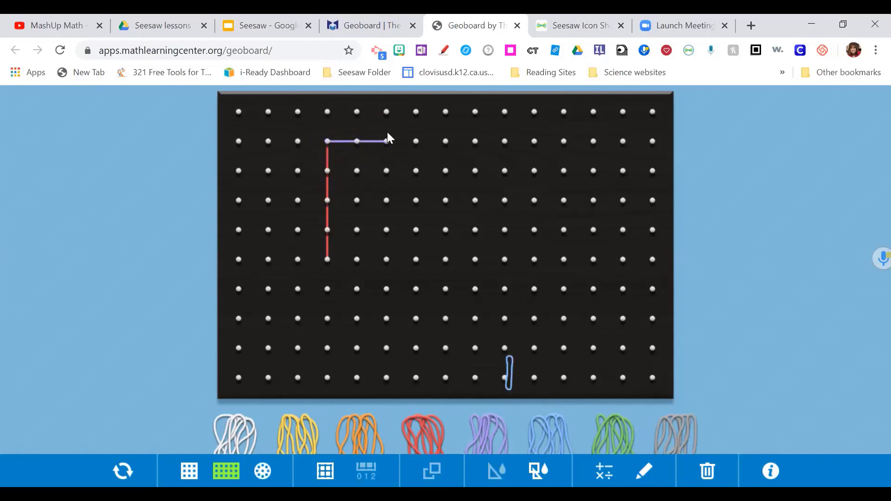
pyautogui.click(392, 146)
pyautogui.click(389, 180)
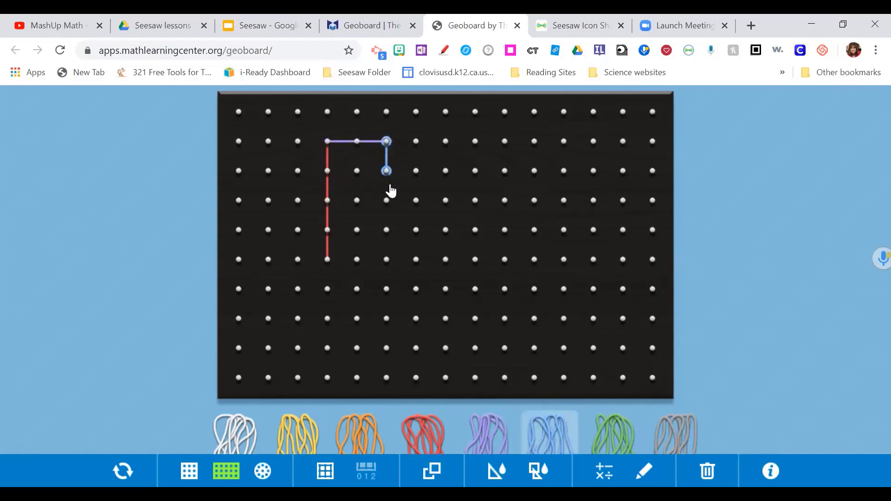
pyautogui.click(388, 269)
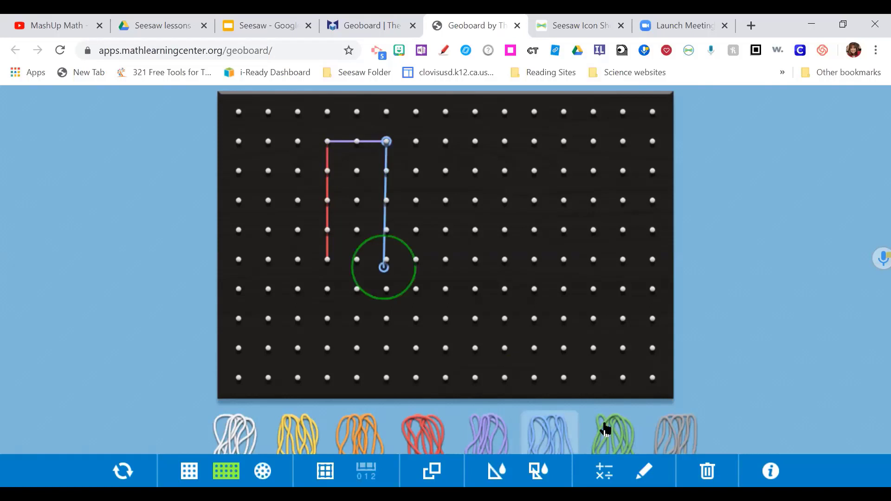
pyautogui.click(328, 292)
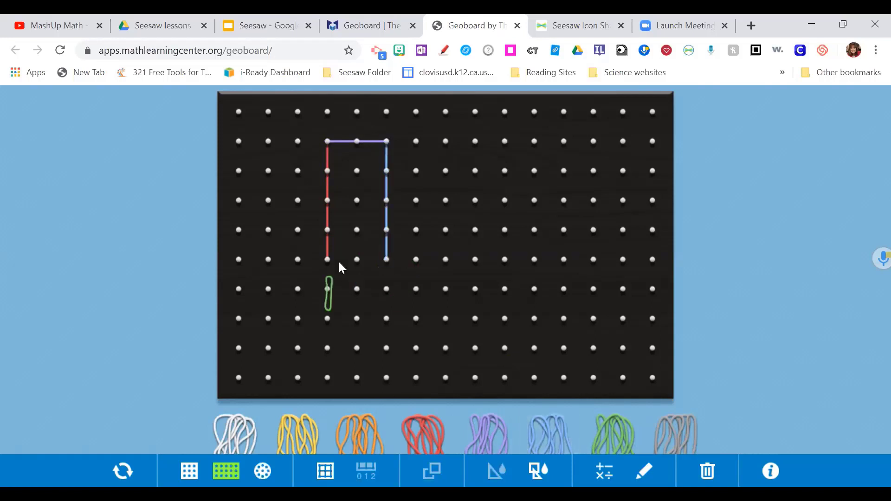
pyautogui.click(375, 262)
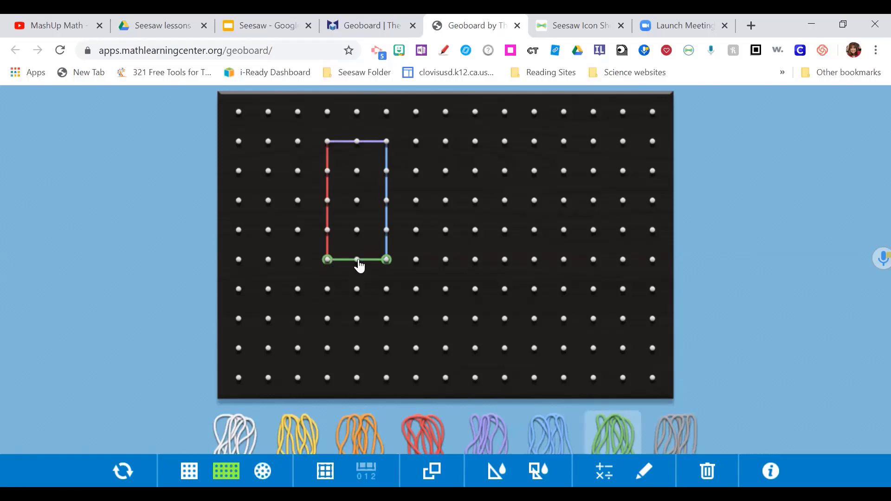
pyautogui.moveTo(358, 260); pyautogui.dragTo(357, 260)
# - Handwrite a red 2 above and a red 4 beside the rectangle, then add a number tile below
pyautogui.moveTo(859, 152)
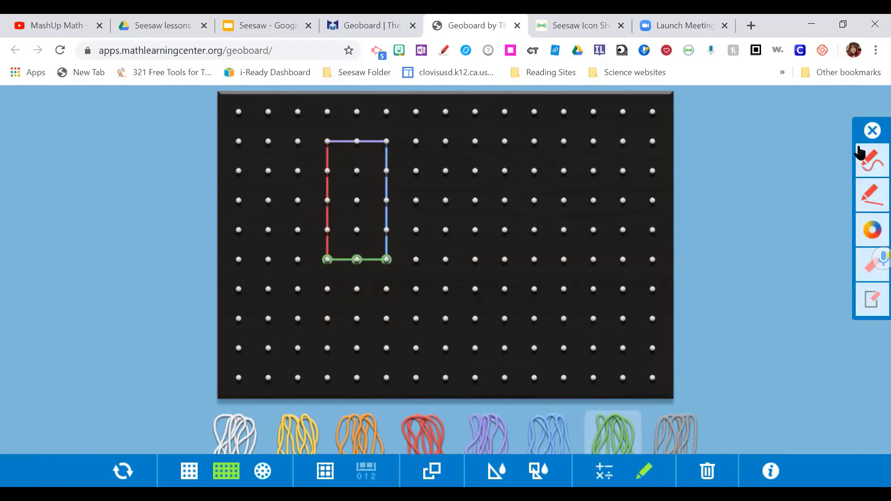
pyautogui.click(861, 155)
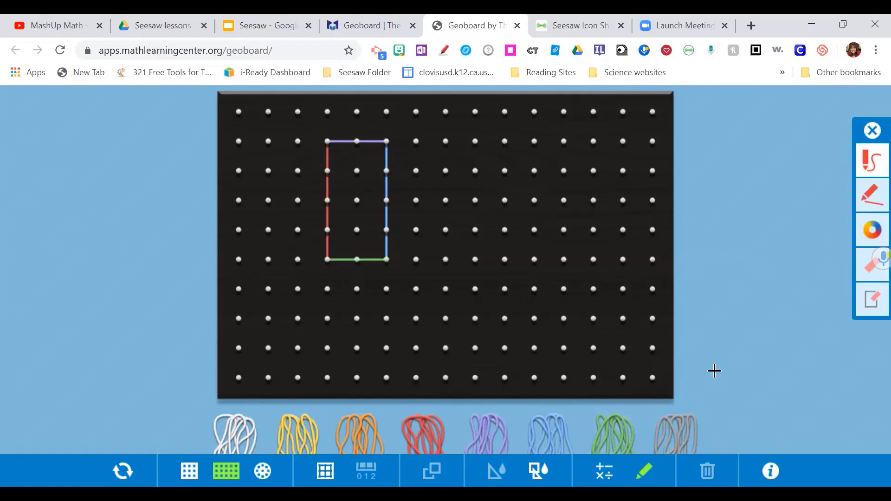
pyautogui.click(873, 163)
pyautogui.click(873, 162)
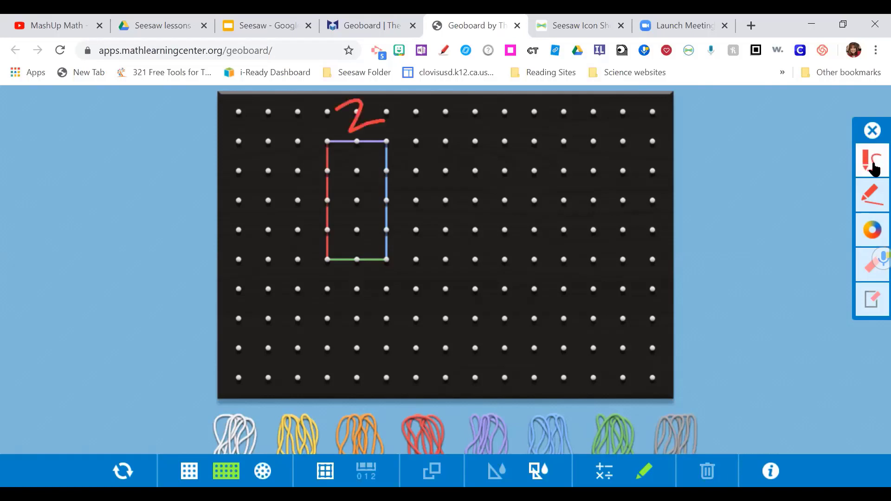
pyautogui.click(873, 168)
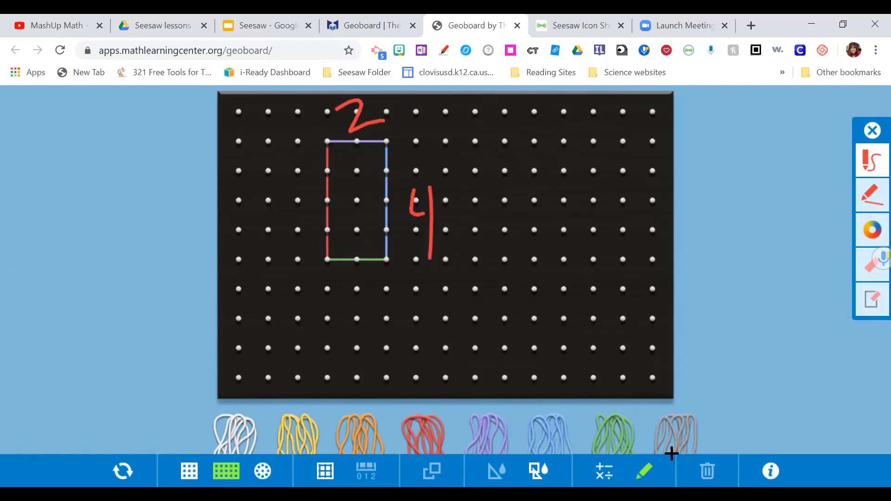
pyautogui.click(580, 417)
# - Start the number tile equation as 4+4+, correcting a stray plus and extra 4
pyautogui.click(492, 190)
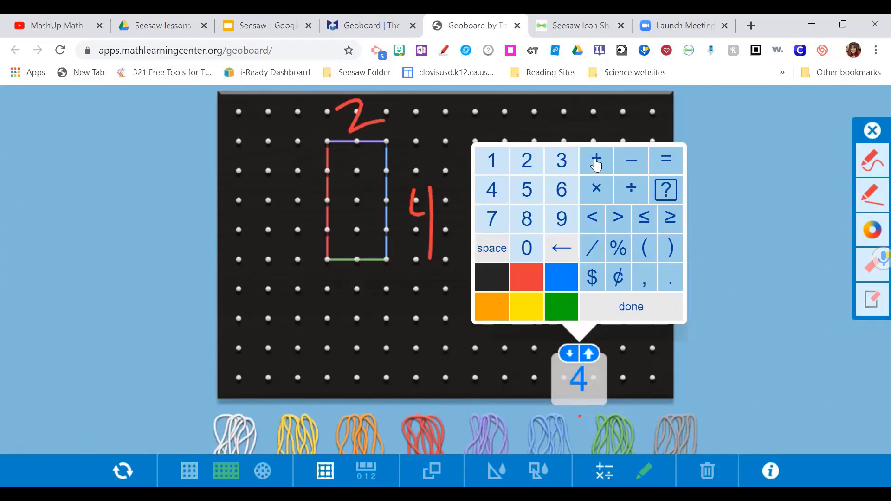
pyautogui.click(492, 190)
pyautogui.click(598, 165)
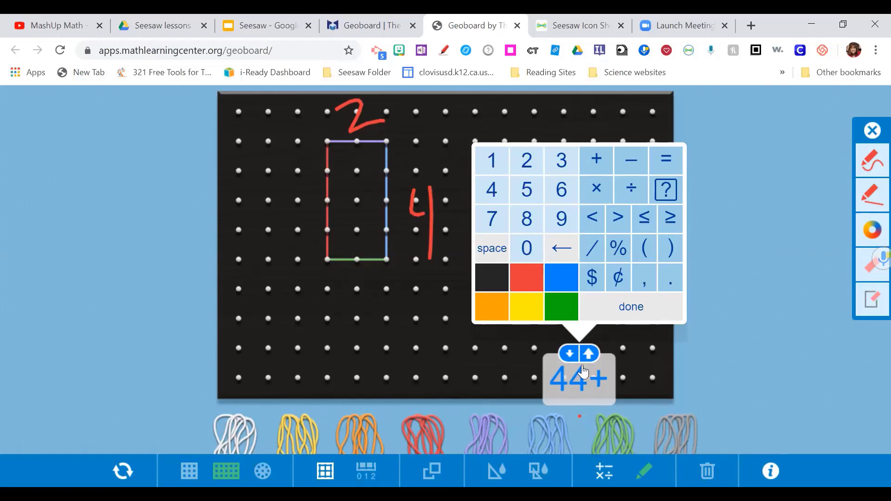
pyautogui.click(562, 253)
pyautogui.click(562, 253)
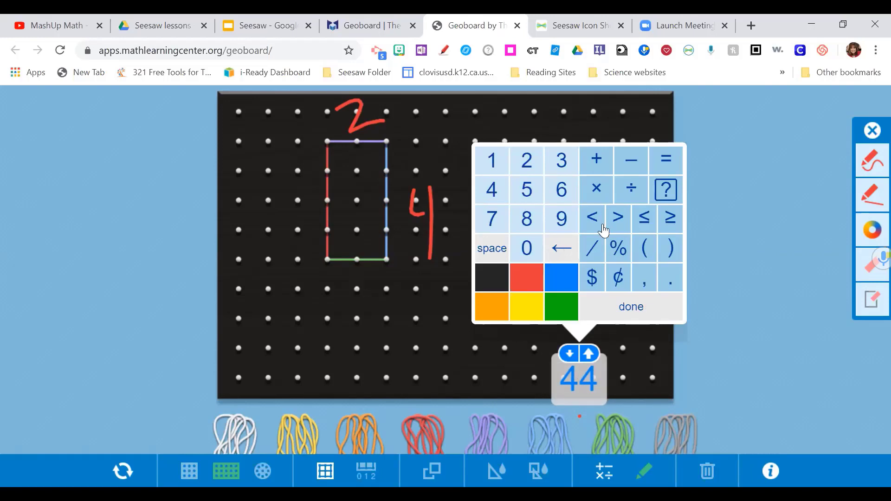
pyautogui.click(604, 167)
pyautogui.click(492, 189)
pyautogui.click(604, 168)
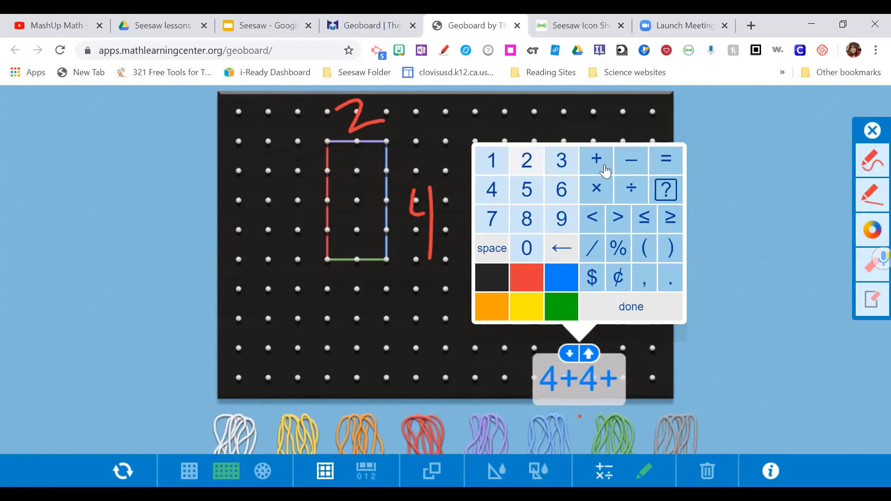
# - Finish the equation as 4+4+2+2=12 and close the keypad
pyautogui.click(526, 160)
pyautogui.click(597, 160)
pyautogui.click(526, 160)
pyautogui.click(667, 161)
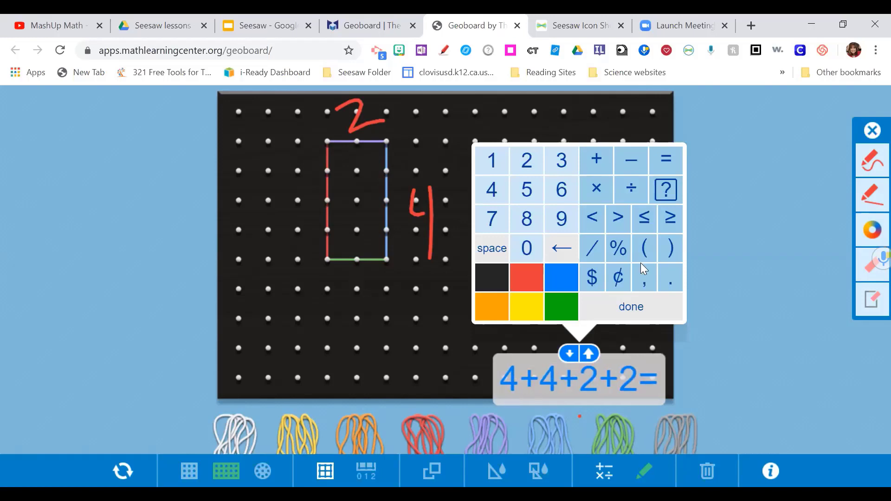
pyautogui.click(501, 161)
pyautogui.click(527, 160)
pyautogui.click(632, 306)
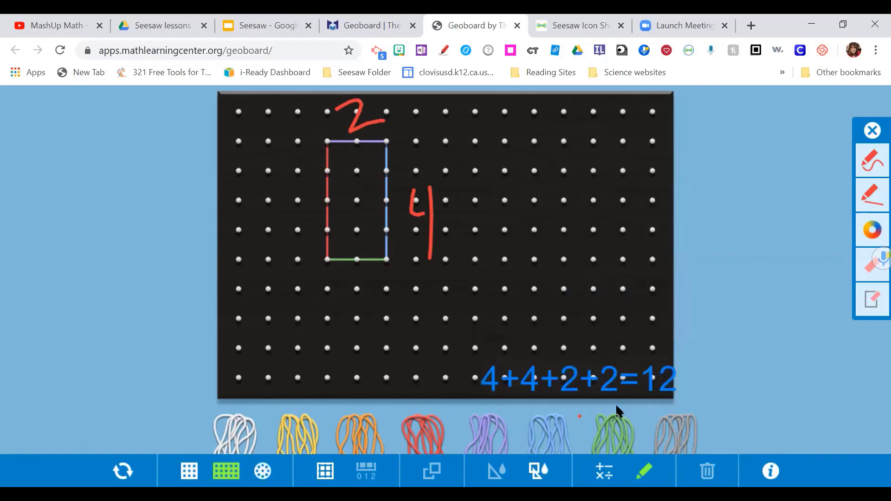
# - Place the 4+4+2+2=12 equation beside the rectangle's 4 and capture the visible area into a new Seesaw post
pyautogui.moveTo(631, 365); pyautogui.dragTo(605, 175)
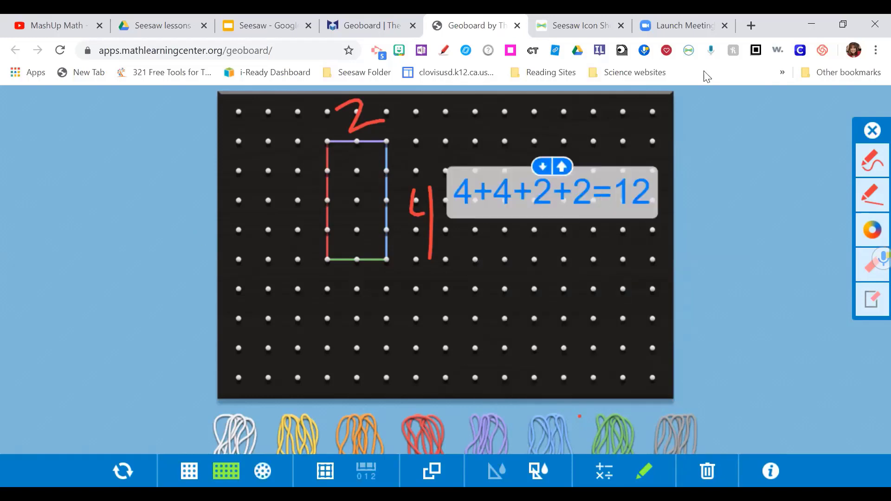
pyautogui.click(690, 52)
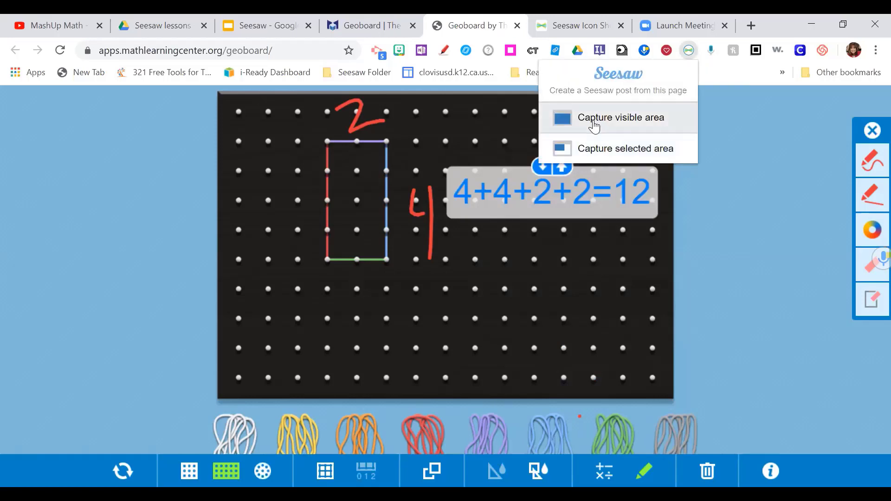
pyautogui.click(596, 124)
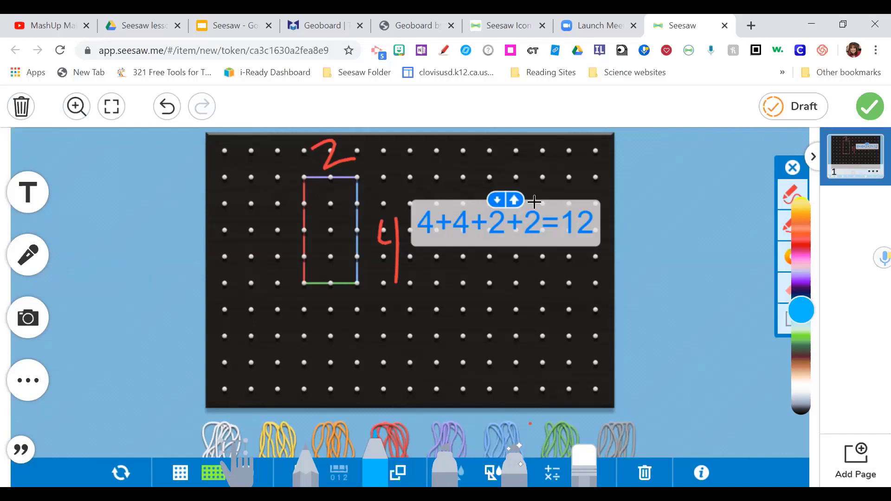
# - Return to the Seesaw Google Slides deck and present it full screen from slide 27
pyautogui.click(218, 28)
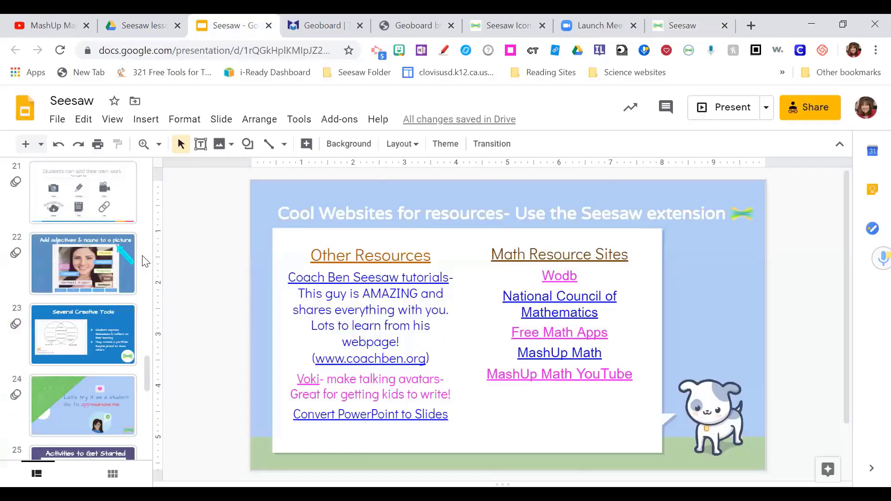
pyautogui.scroll(-6, 144, 261)
pyautogui.scroll(-3, 126, 255)
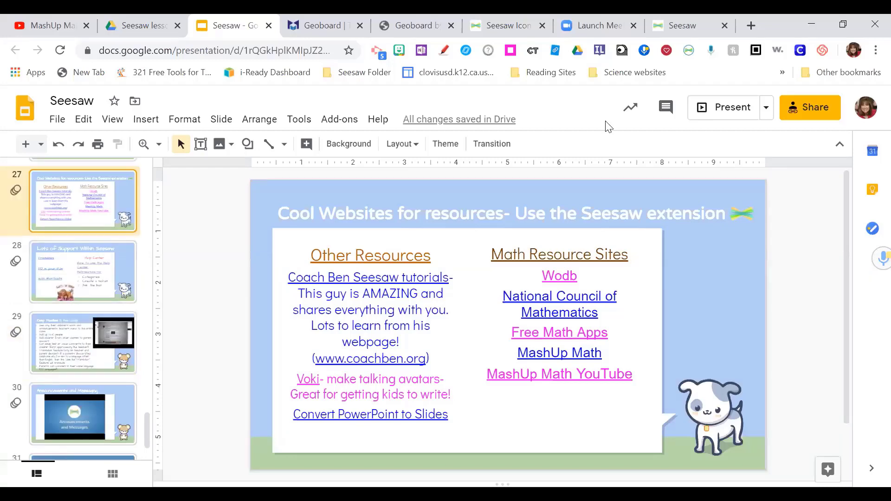
pyautogui.click(717, 112)
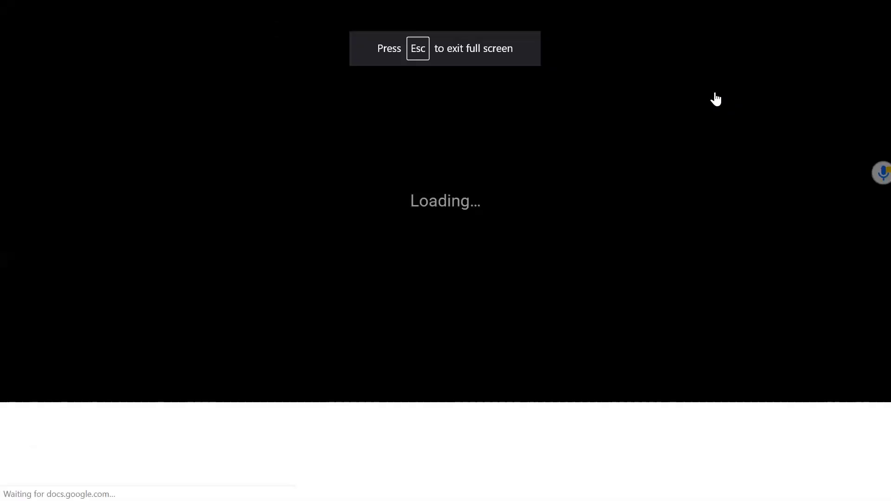